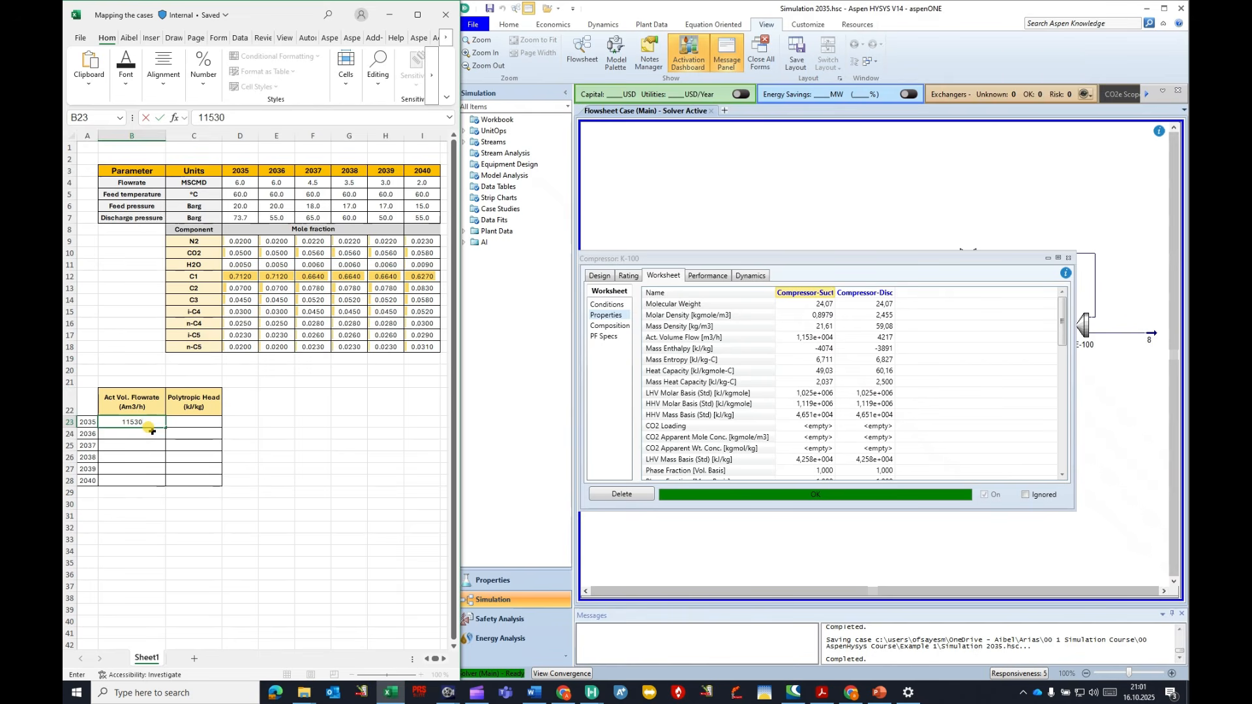
Step: Look up compressor K-100's polytropic fluid head and enter 142.1 as the 2035 polytropic head in the spreadsheet
click(199, 422)
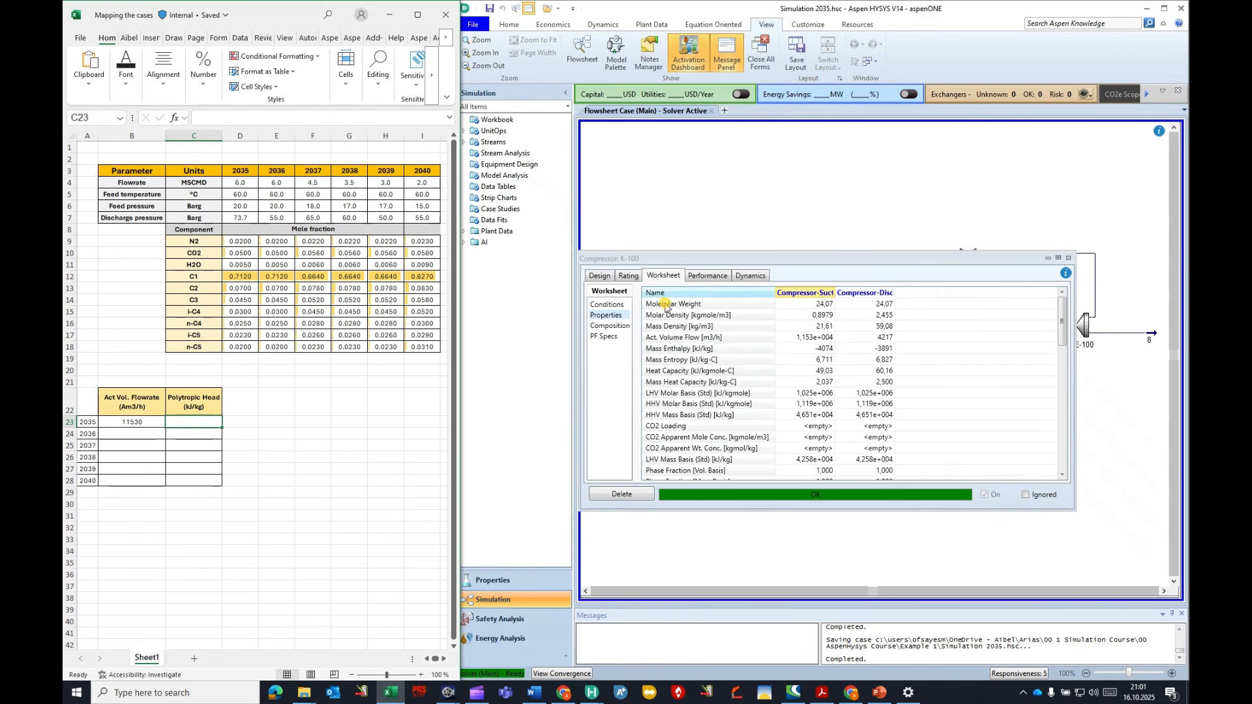
mouse_move(809, 327)
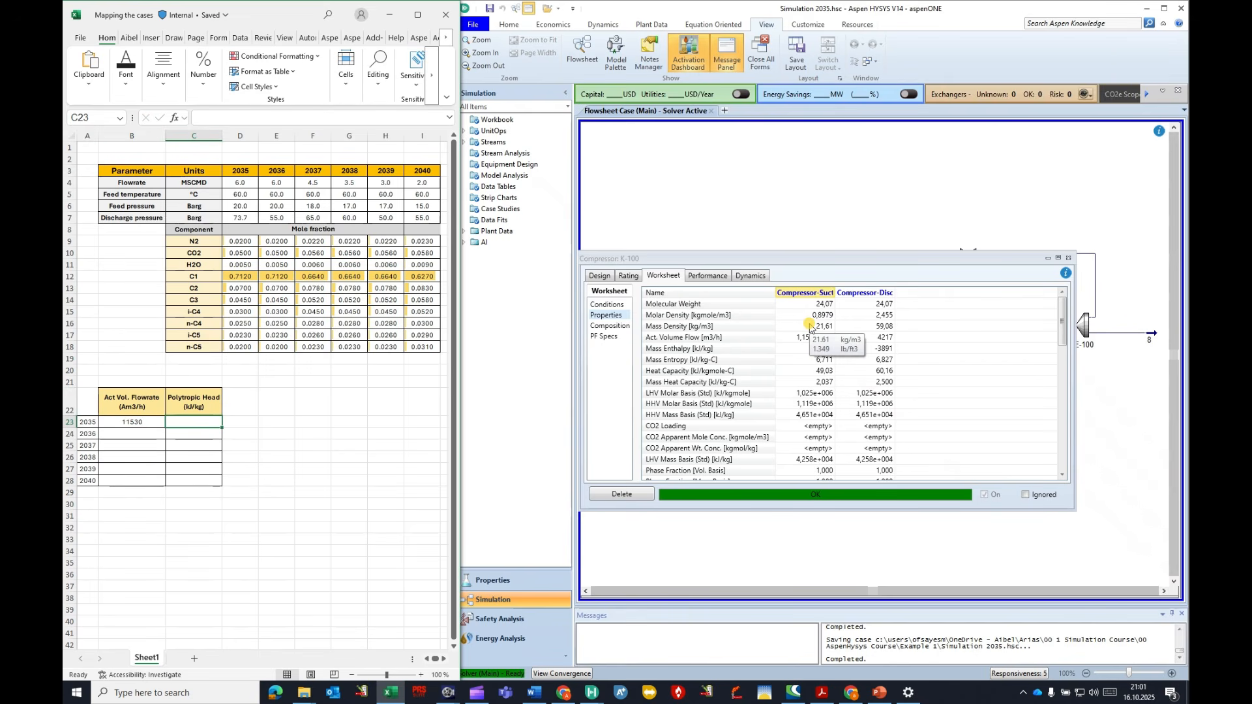
click(708, 275)
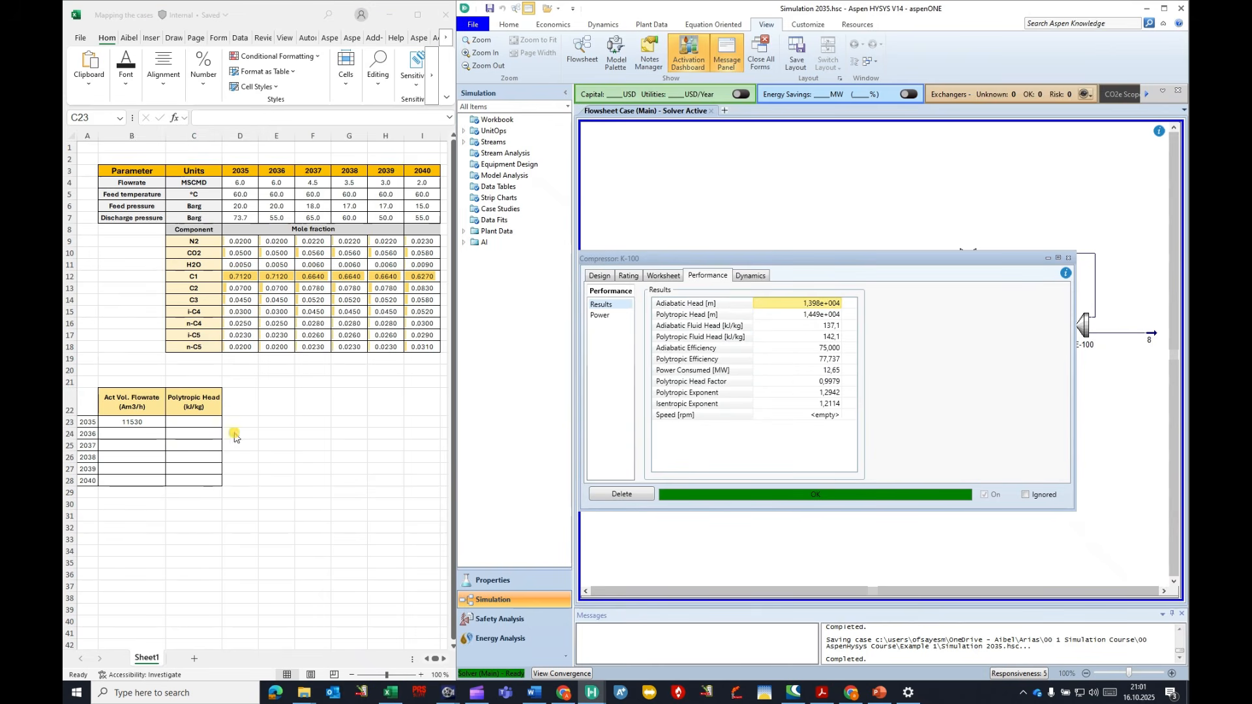
click(202, 422)
text(142.1)
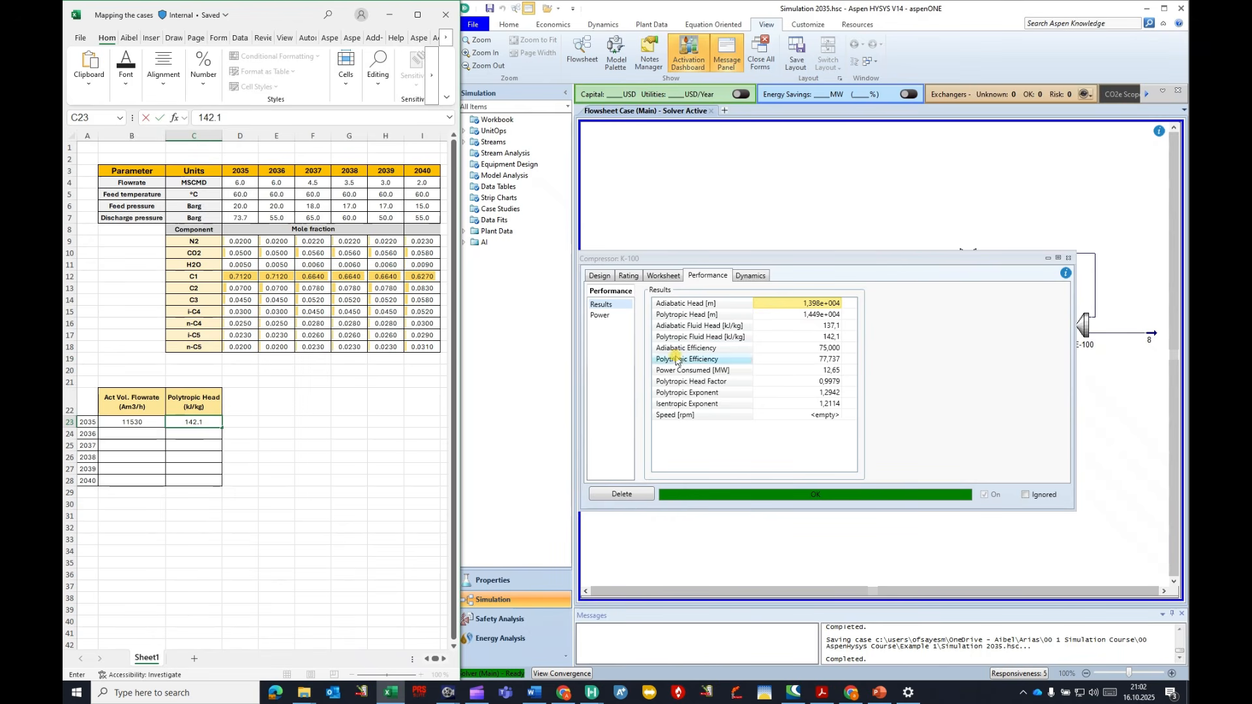
click(779, 325)
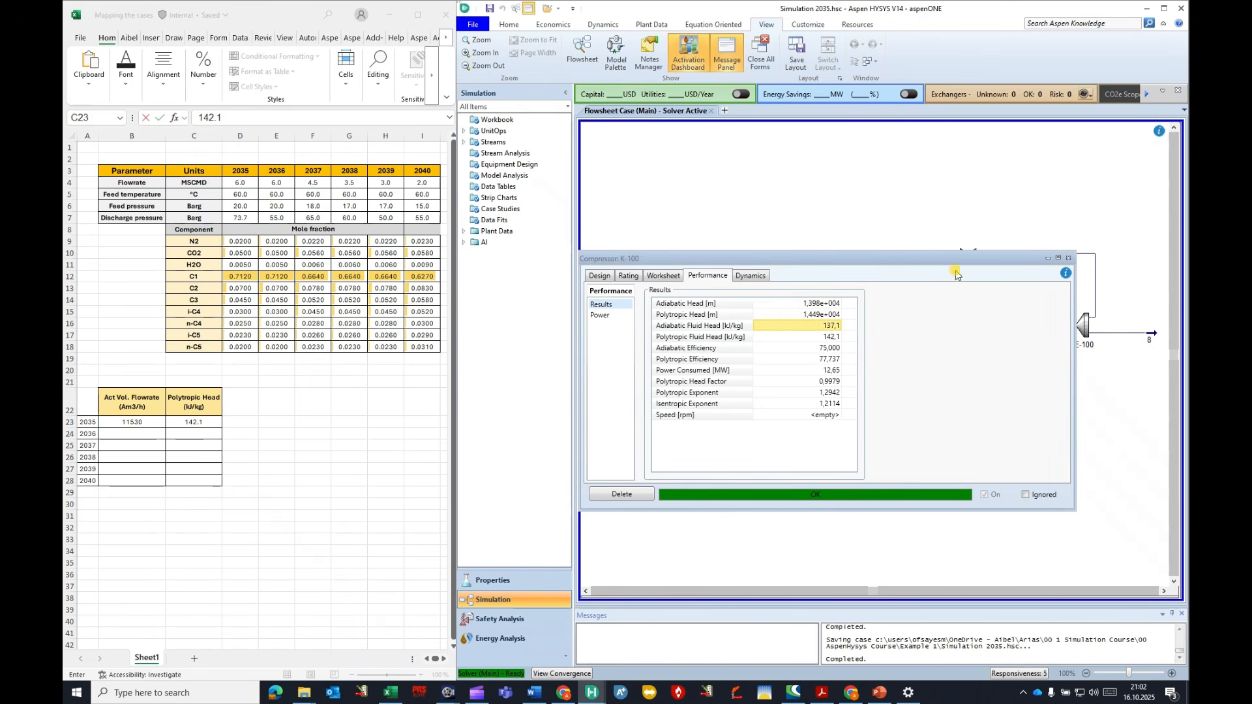
click(1067, 258)
Step: Save a copy of the simulation case as Simulation 2036 in the Example 1 folder
click(475, 26)
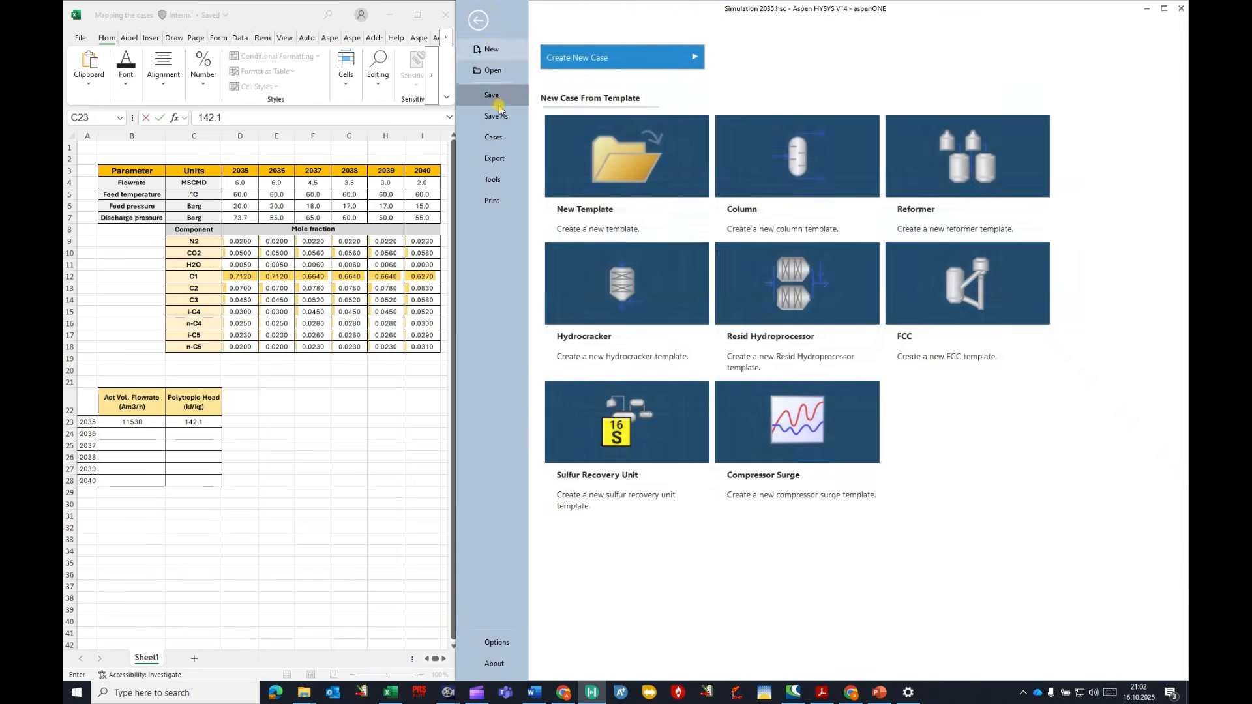
click(495, 115)
click(592, 292)
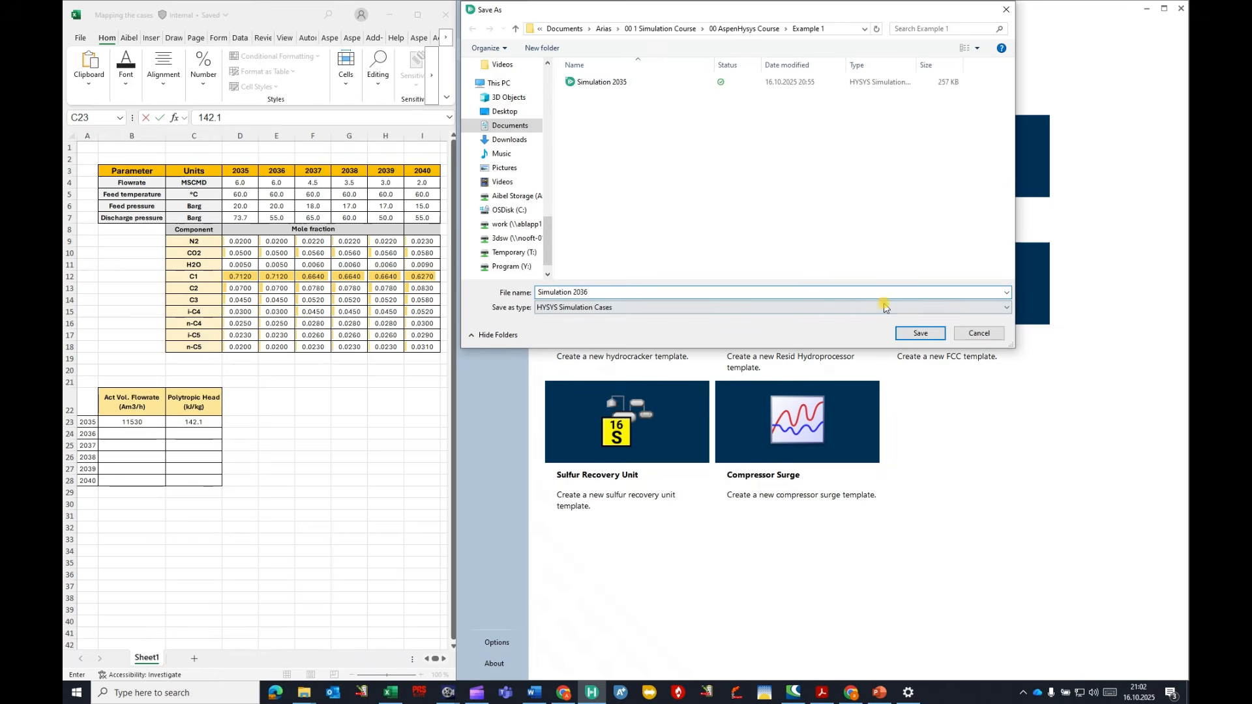
click(921, 333)
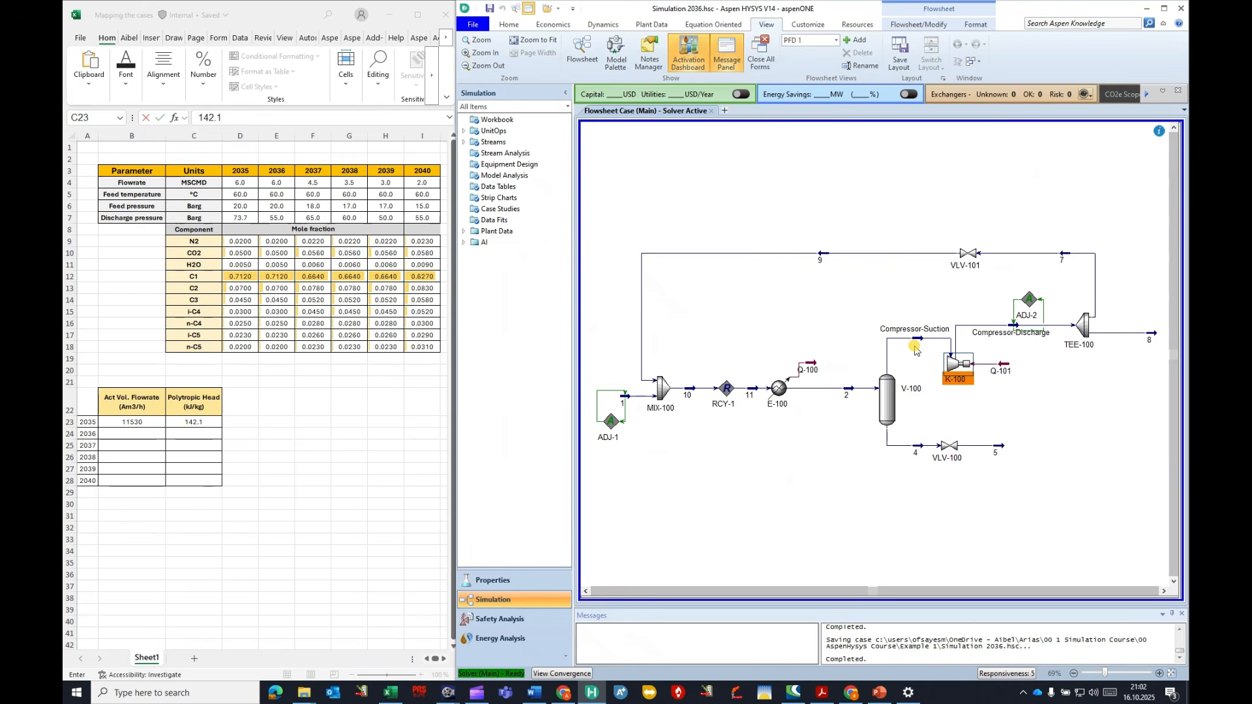
Step: Check the target gas flow specified in ADJ-1 against the 2036 column of the spreadsheet
double_click(610, 421)
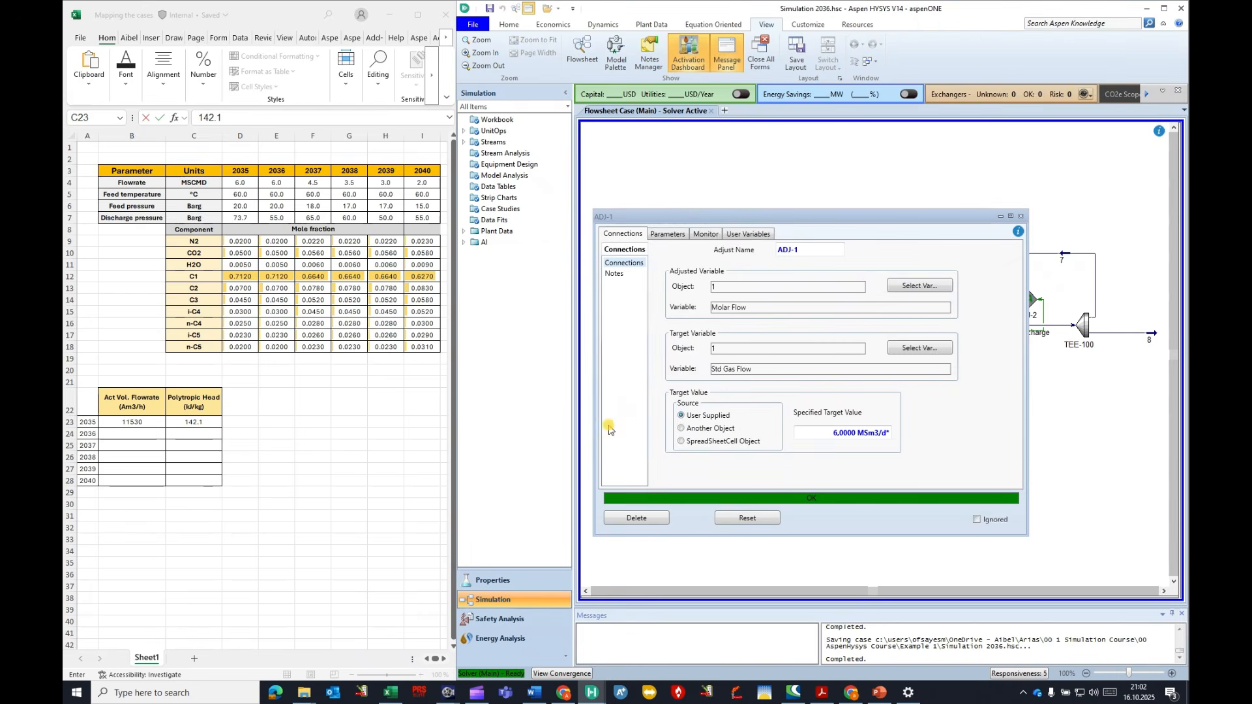
drag(672, 221, 777, 177)
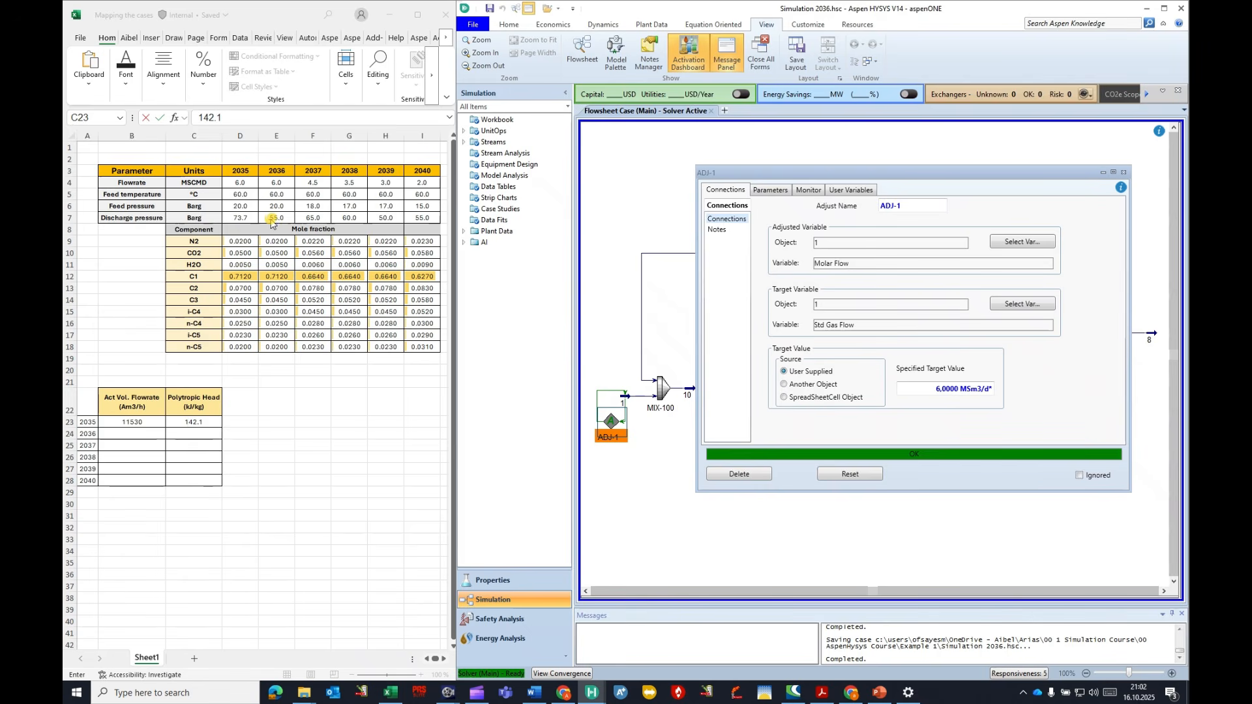
click(1124, 174)
Step: Delete the ADJ-2 adjust block and set the Compressor-Discharge stream's pressure to 55 bar_g
click(1029, 301)
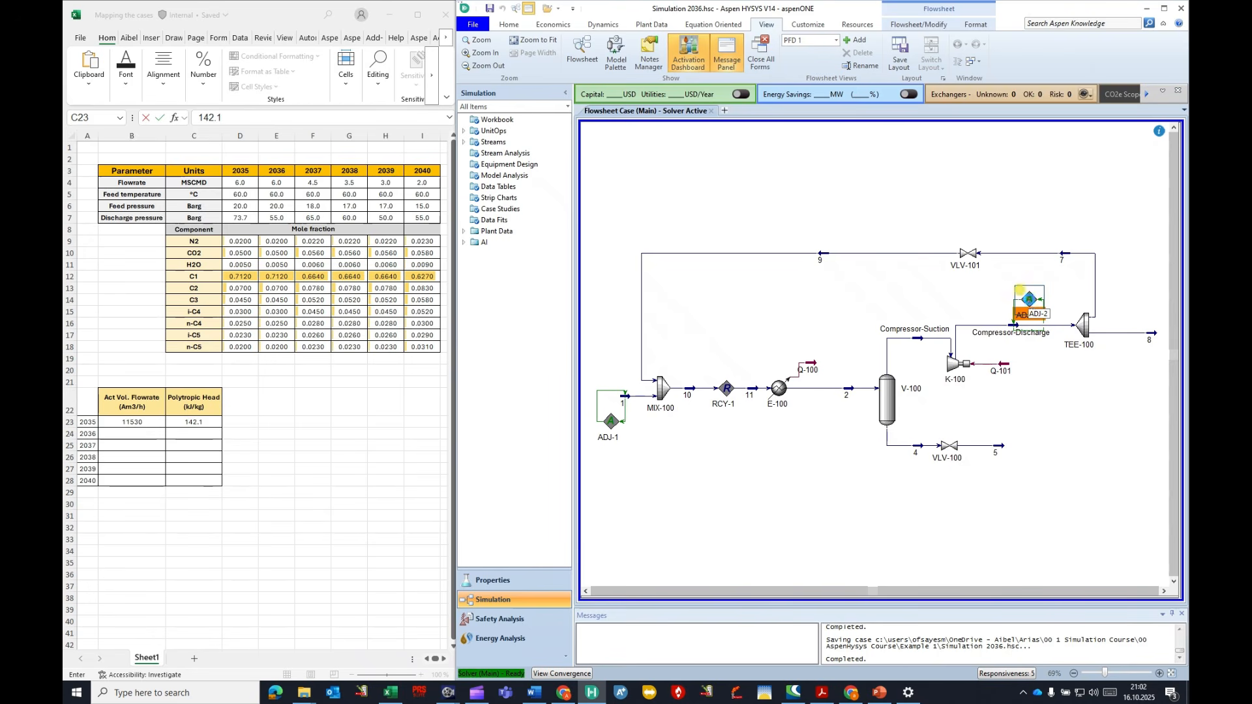
key(Delete)
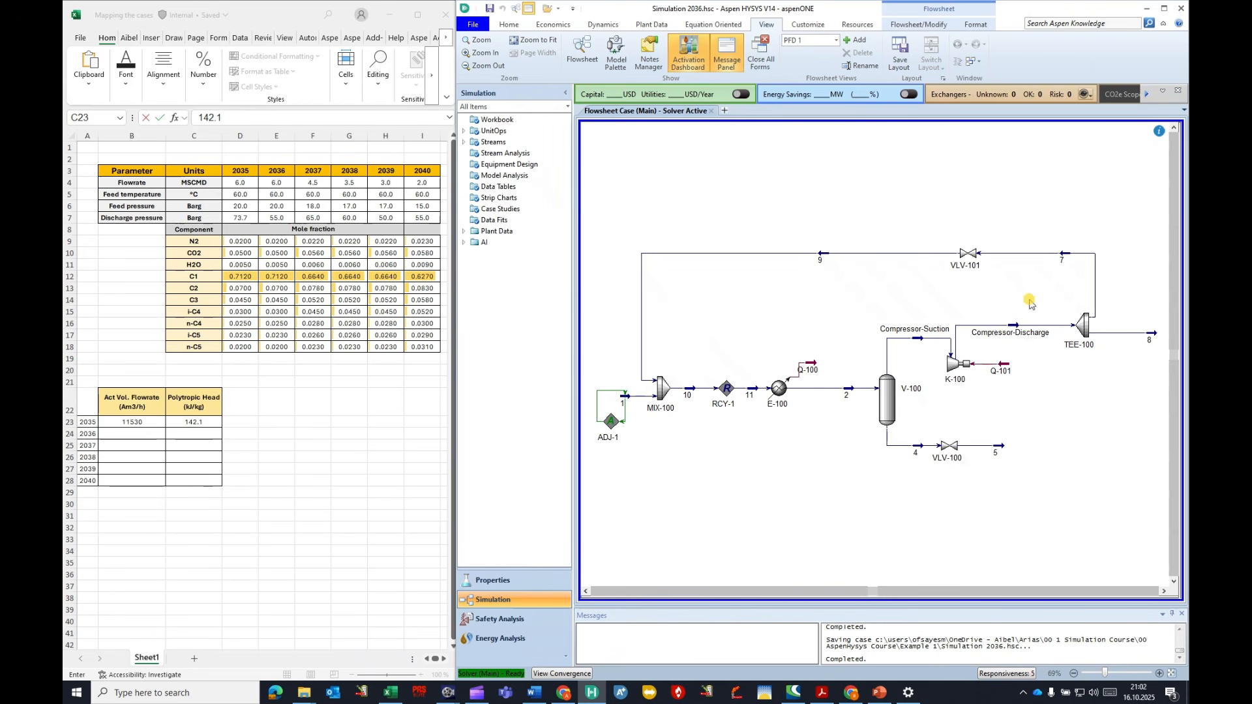
double_click(1004, 328)
click(859, 265)
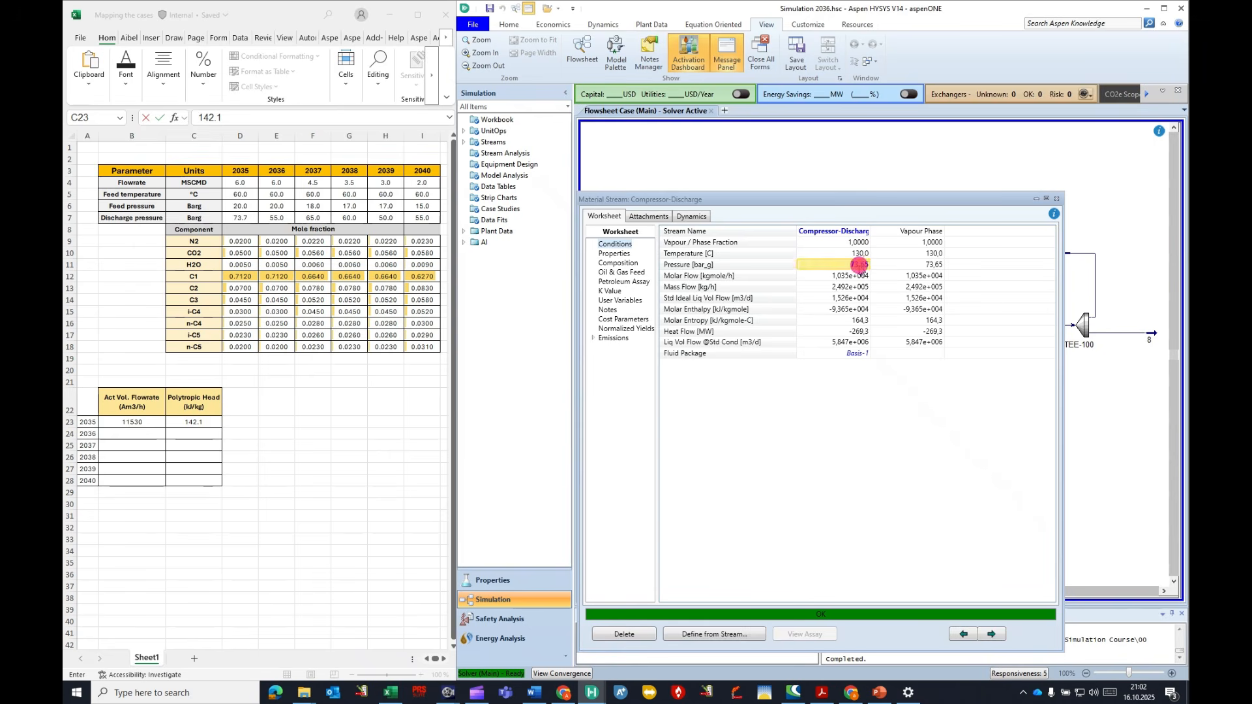
text(55)
click(843, 288)
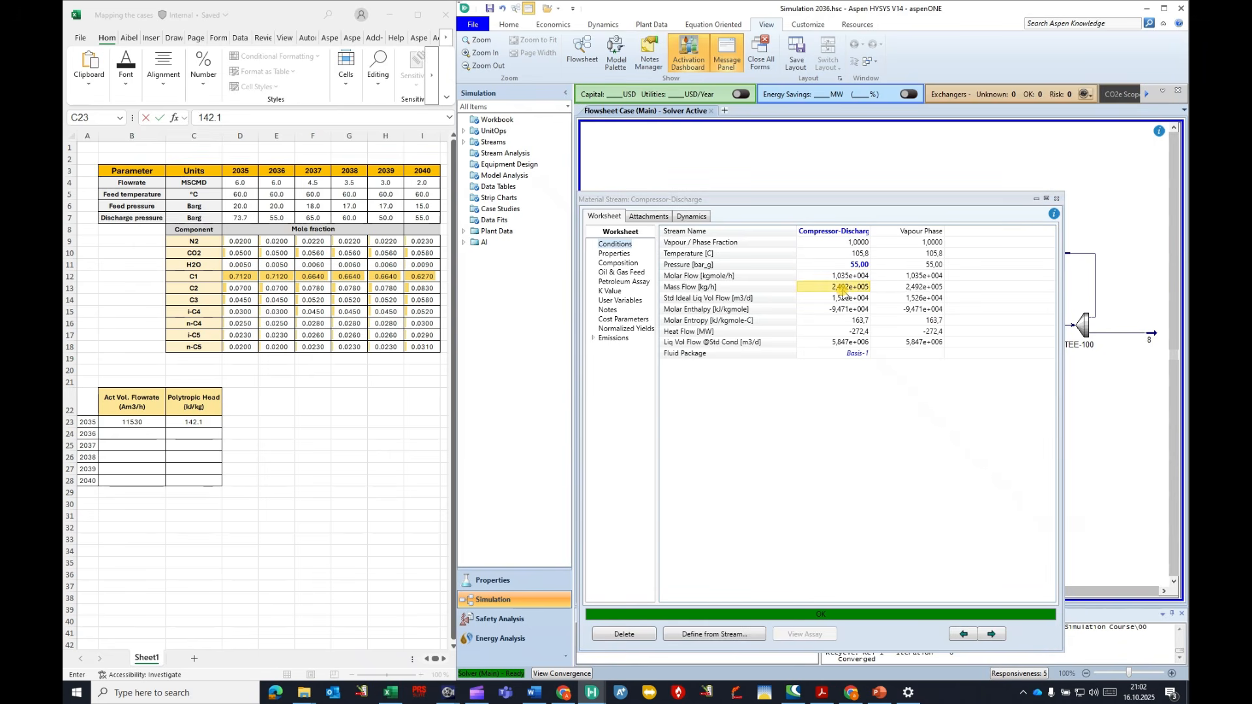
click(1057, 198)
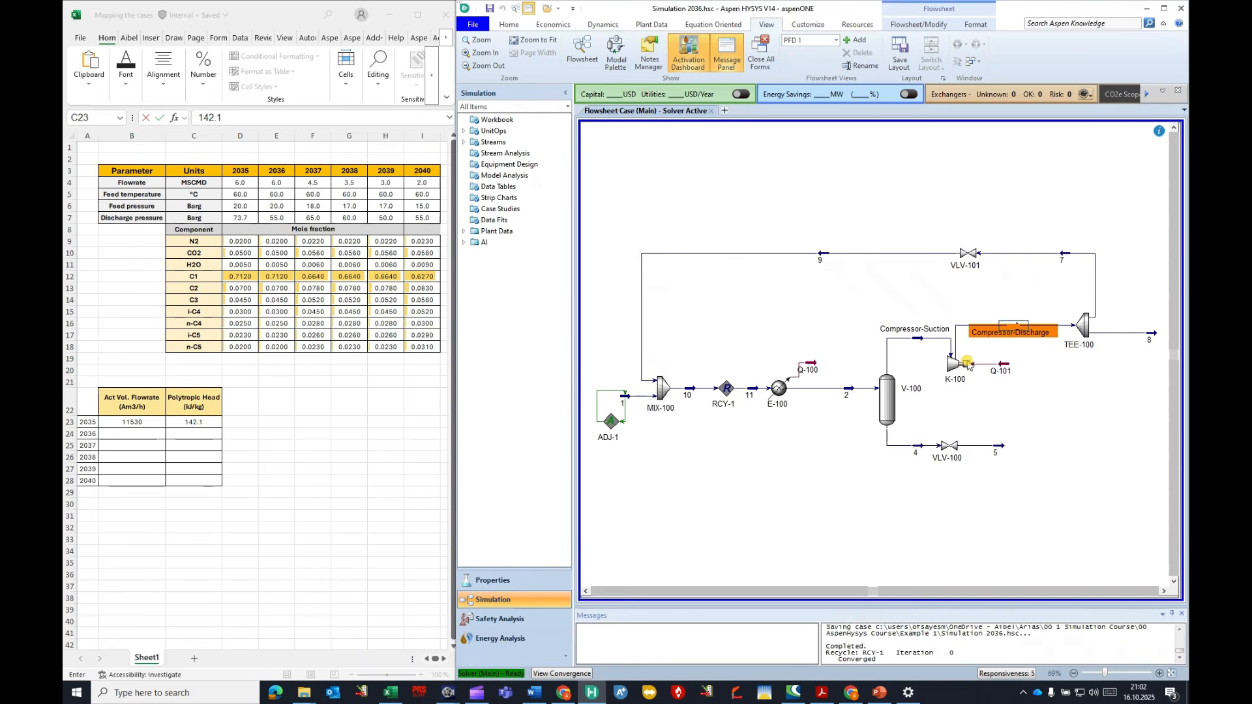
Step: Examine the actual volume flow in the properties of the Compressor-Suction stream
double_click(918, 338)
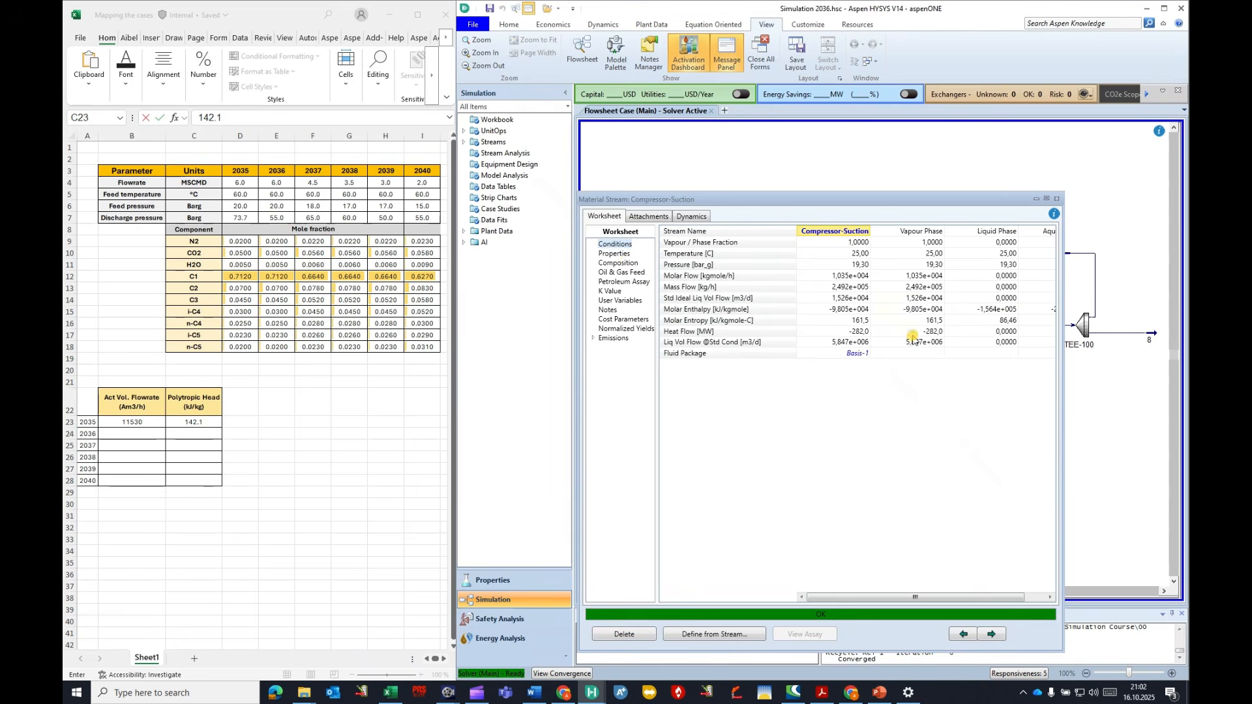
click(614, 254)
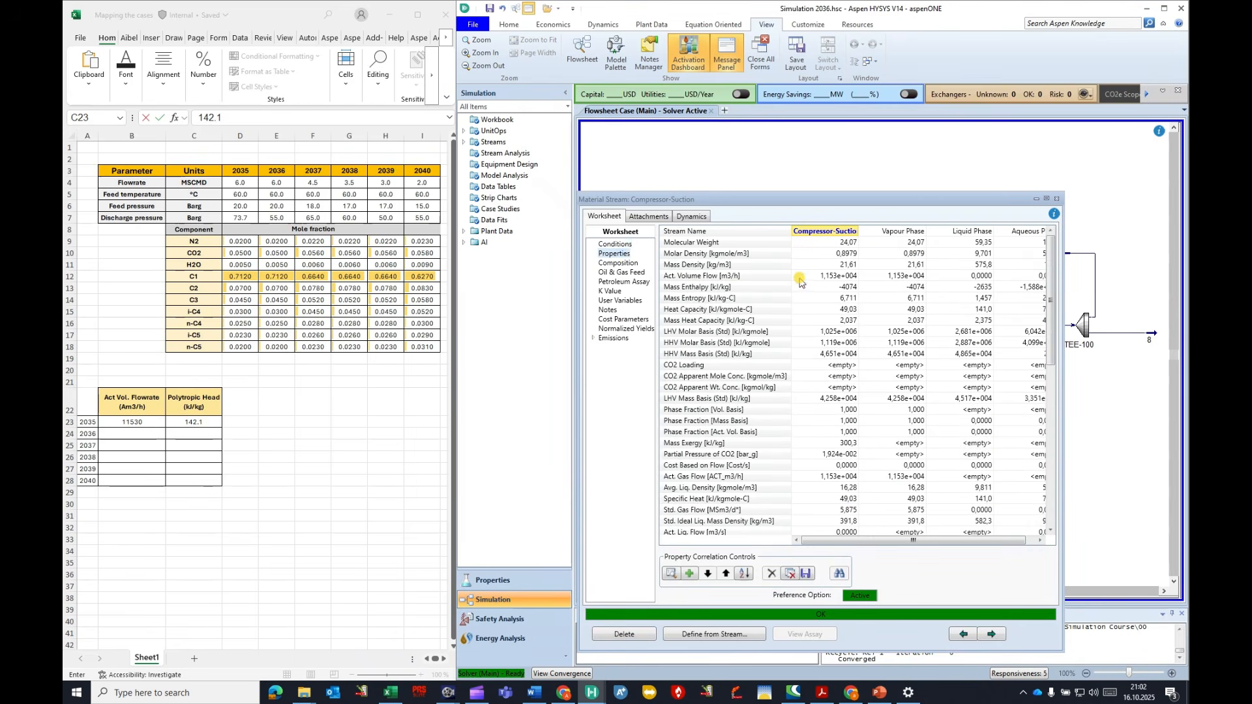
click(819, 277)
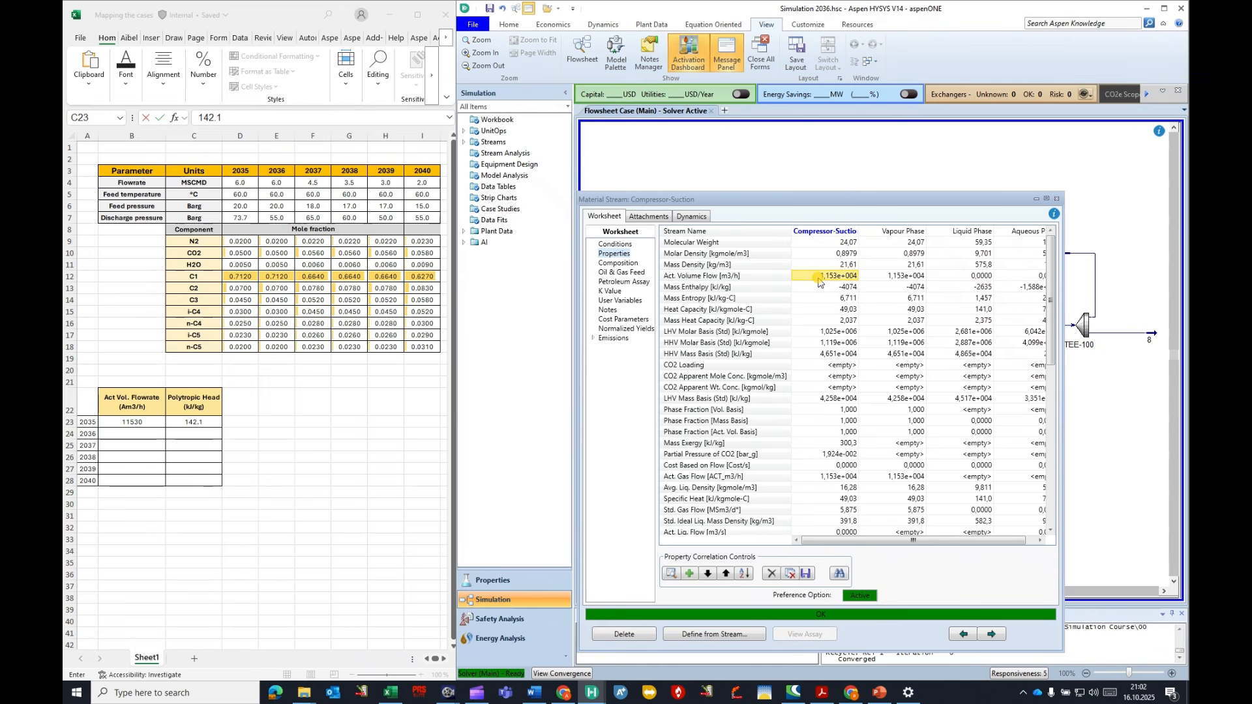
click(1057, 199)
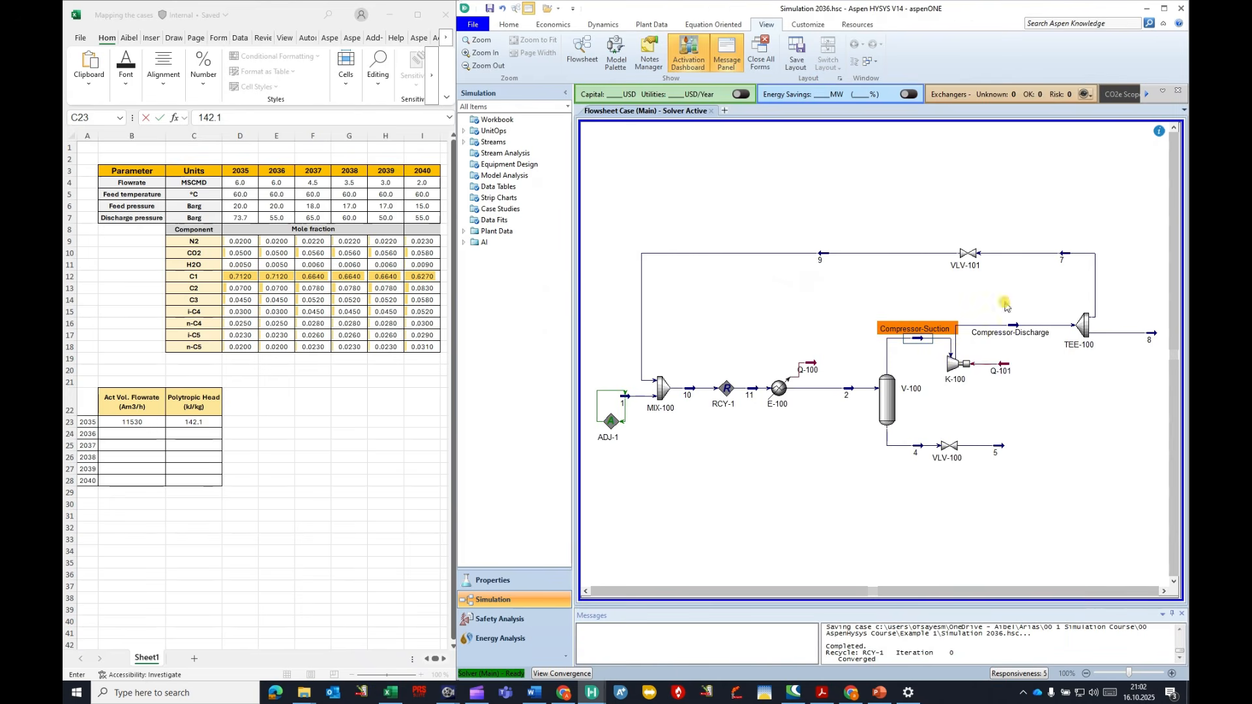
Step: Fill the spreadsheet's 2036 row with the actual volume flow copied from 2035 and K-100's polytropic head of 107.2 kJ/kg
double_click(952, 363)
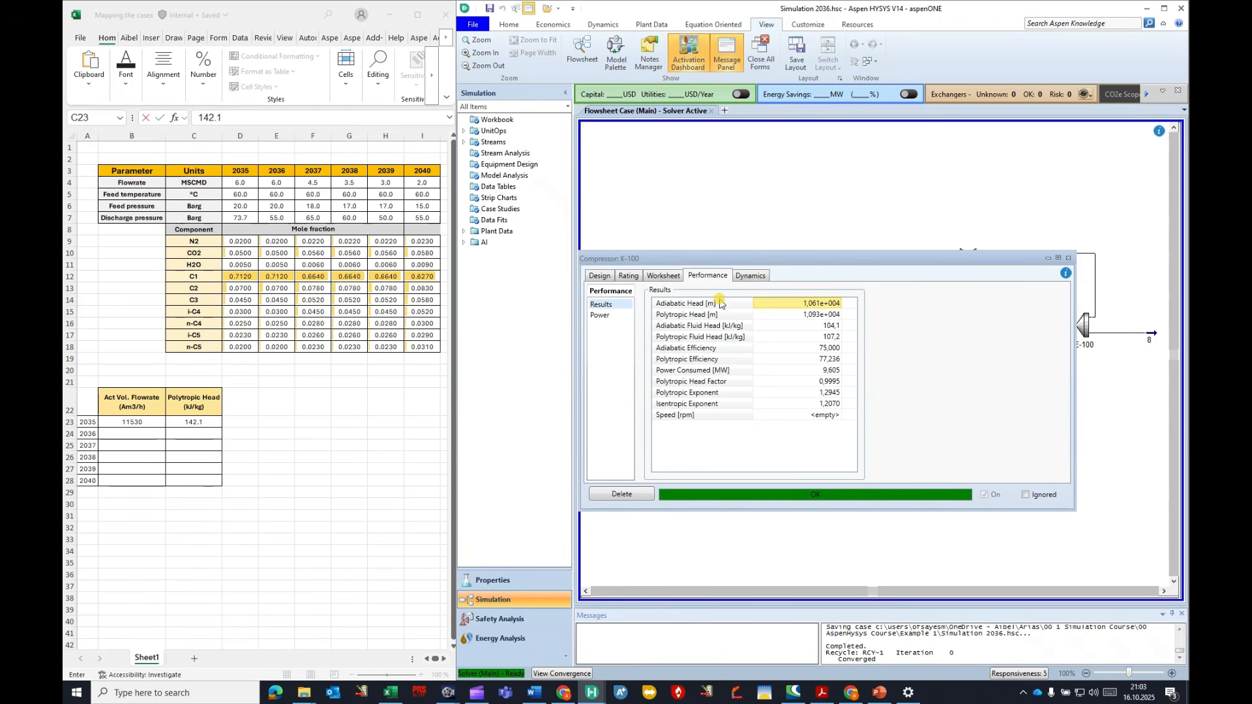
click(150, 422)
key(ctrl+c)
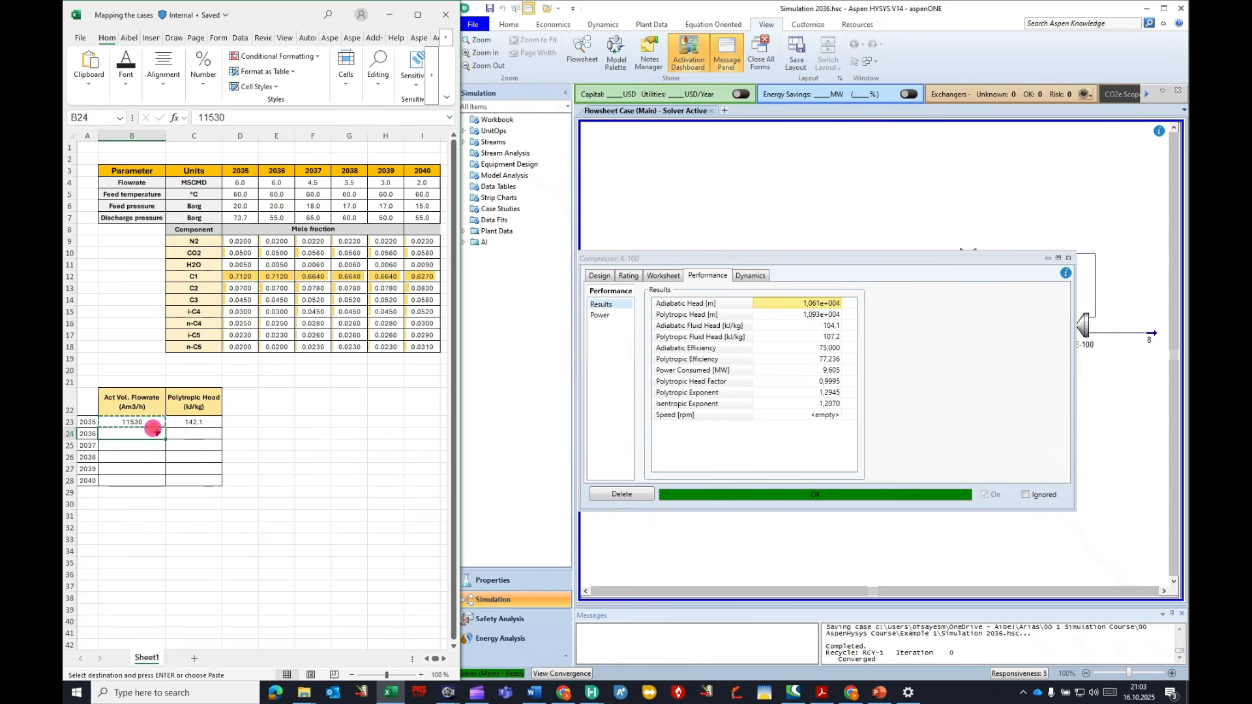
key(ctrl+v)
click(199, 432)
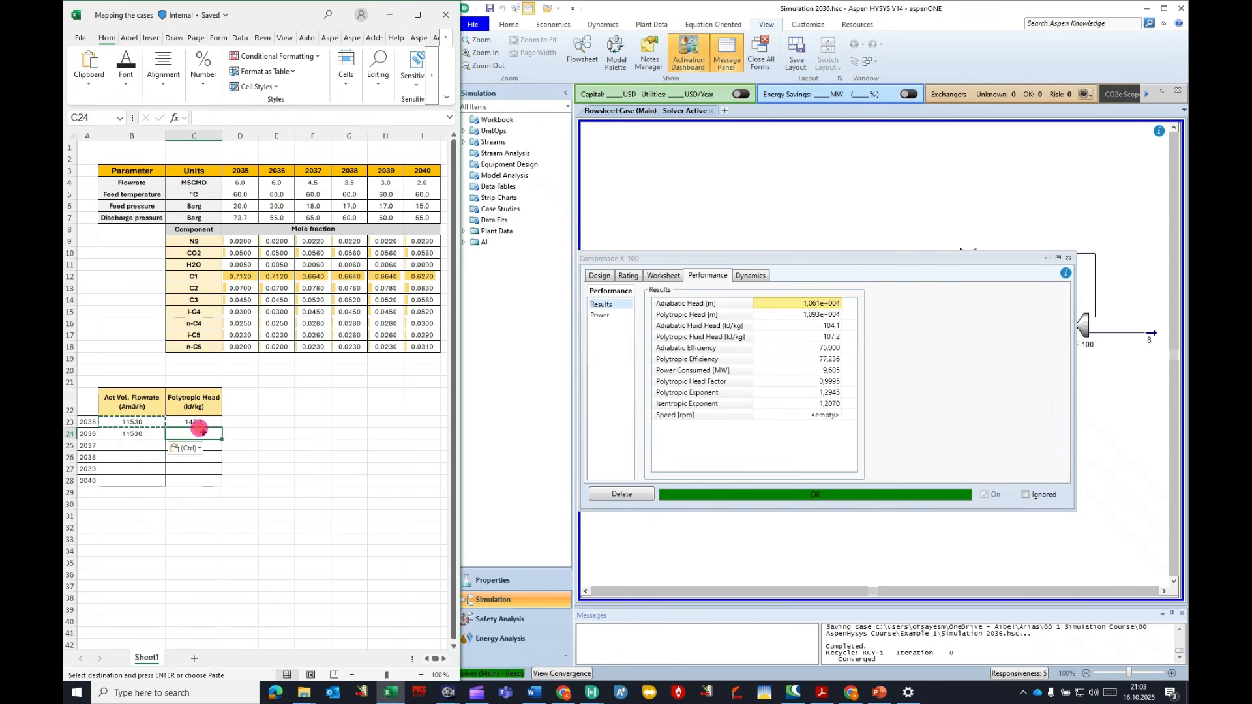
text(107)
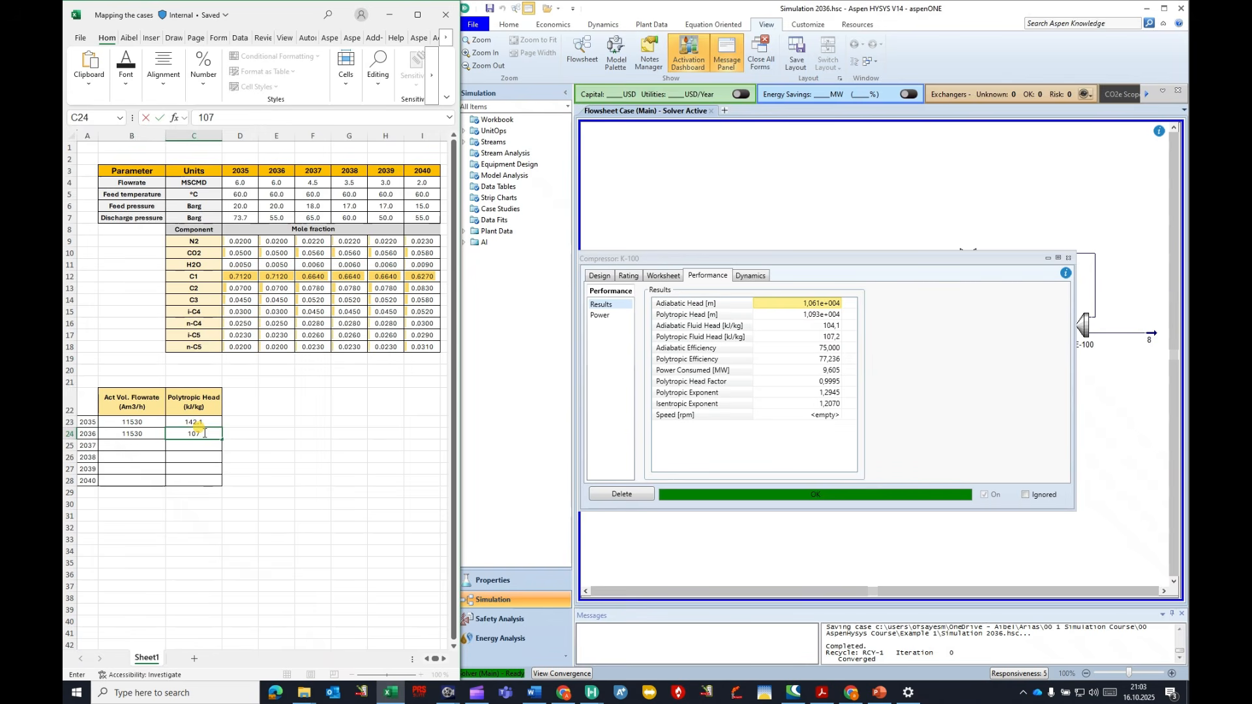
text(.2)
click(194, 456)
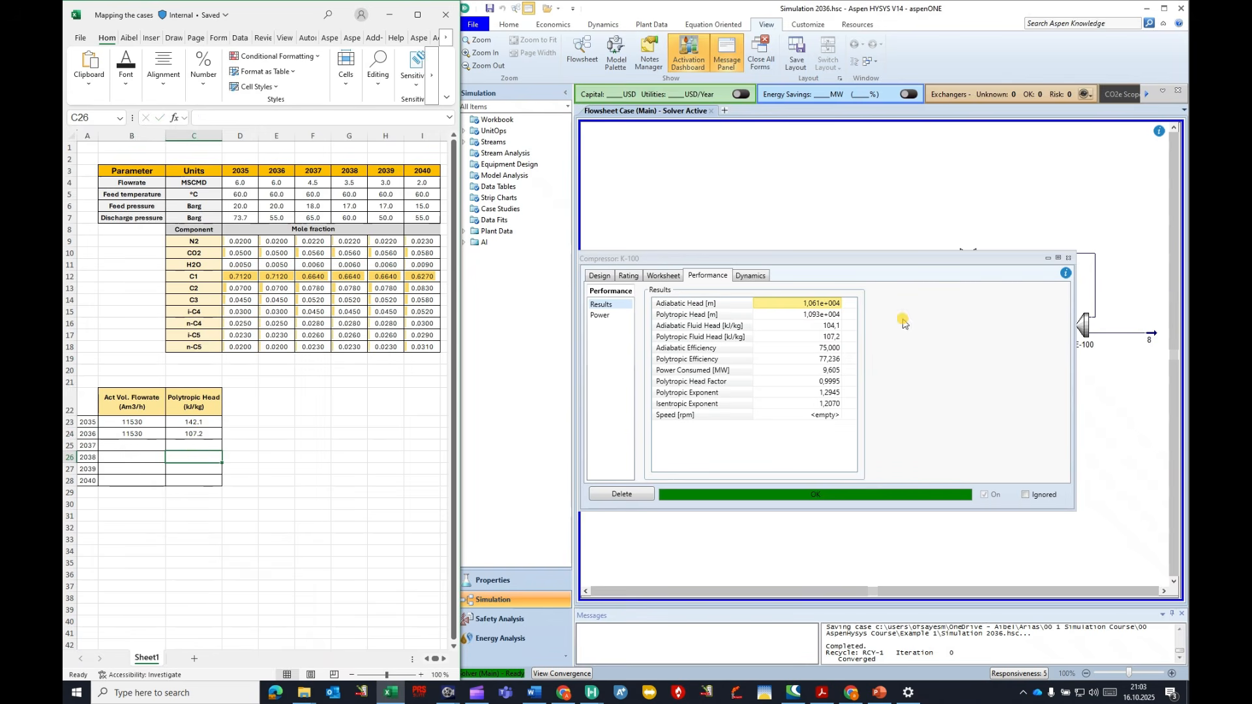
click(1068, 259)
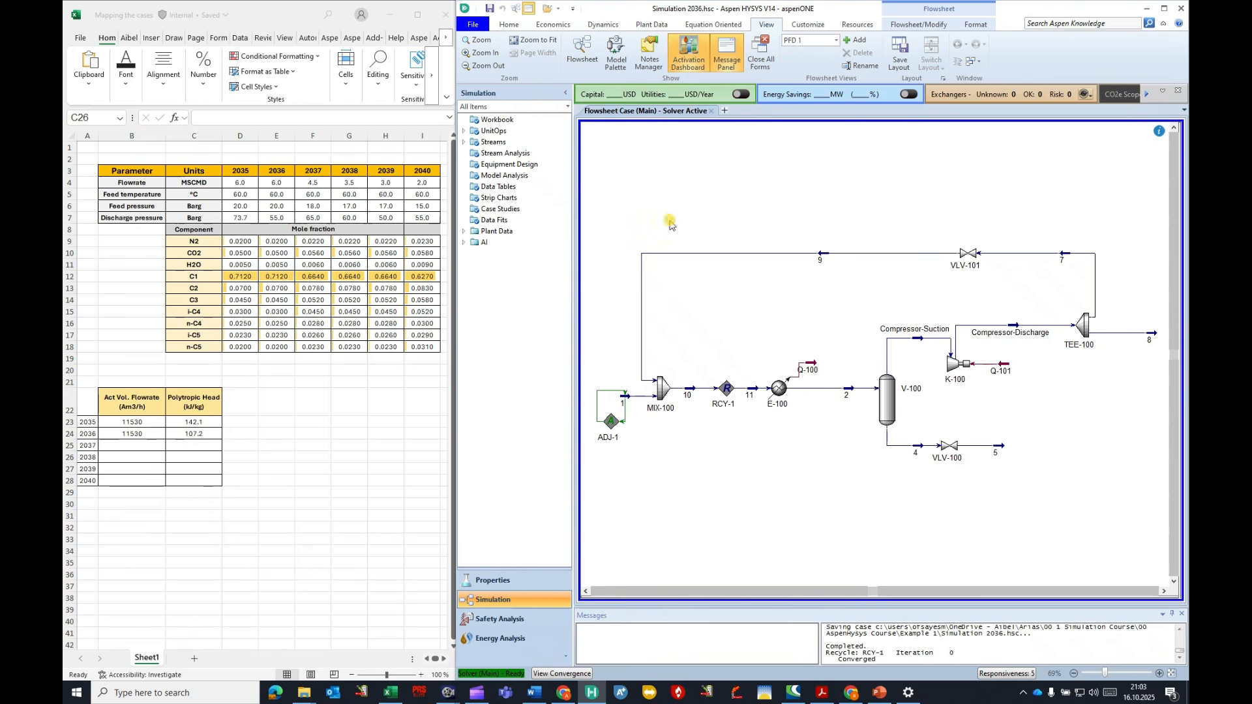
Step: Save the 2036 case, and save a copy of it as Simulation 2037
click(488, 9)
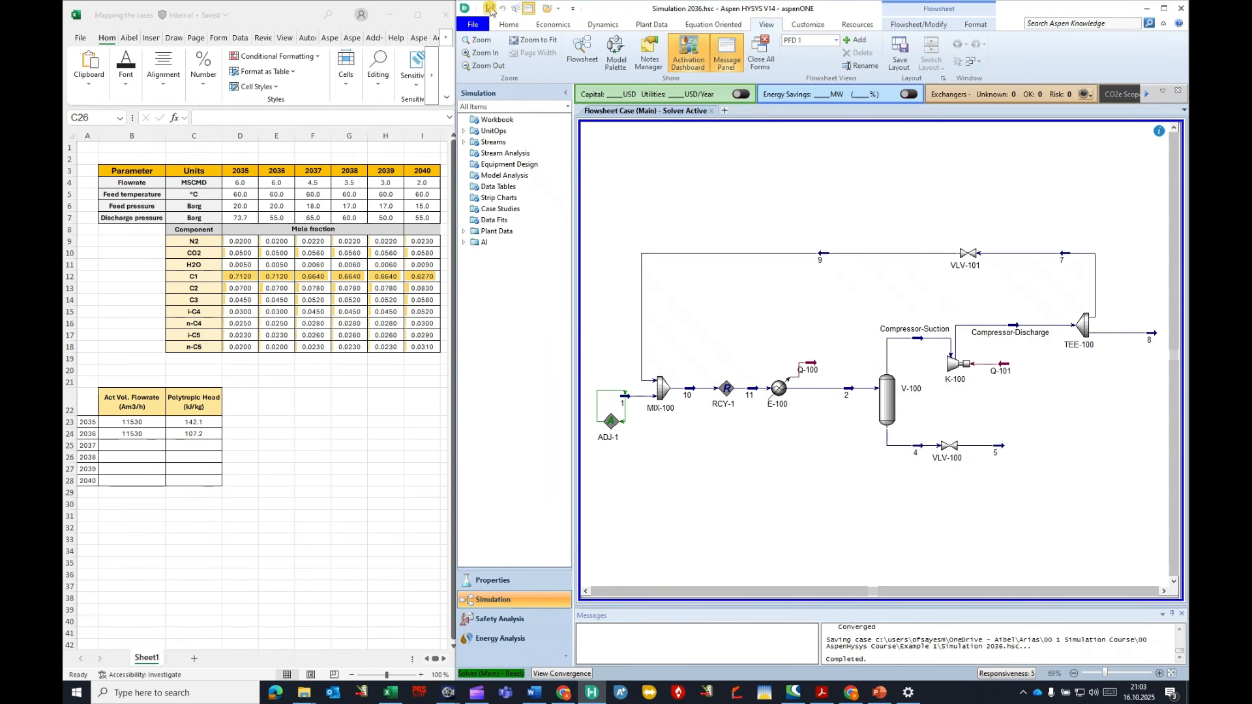
click(473, 24)
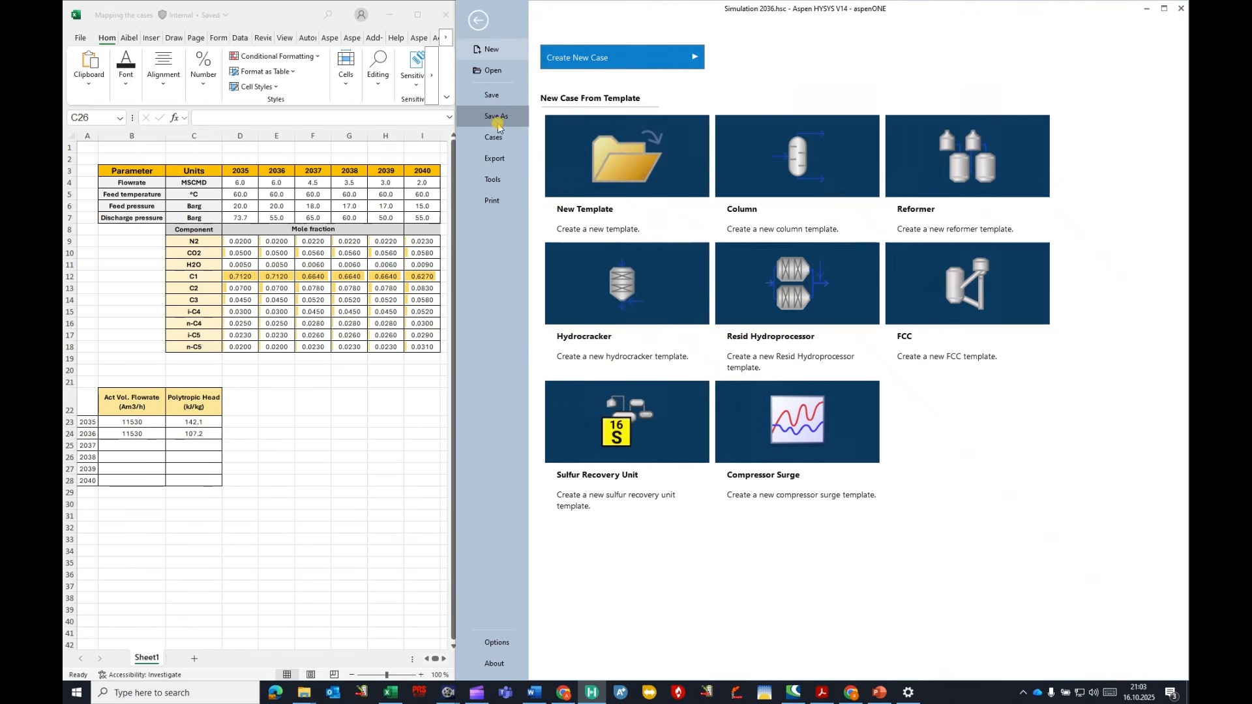
click(498, 118)
click(597, 293)
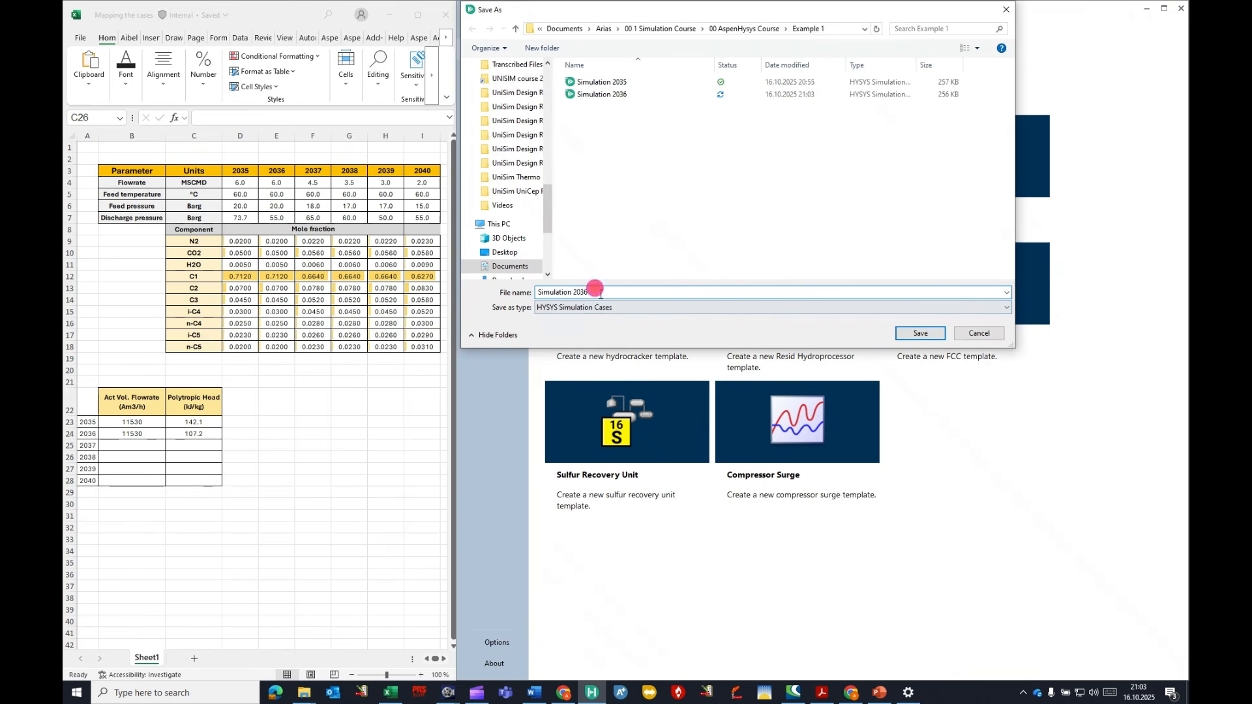
text(7)
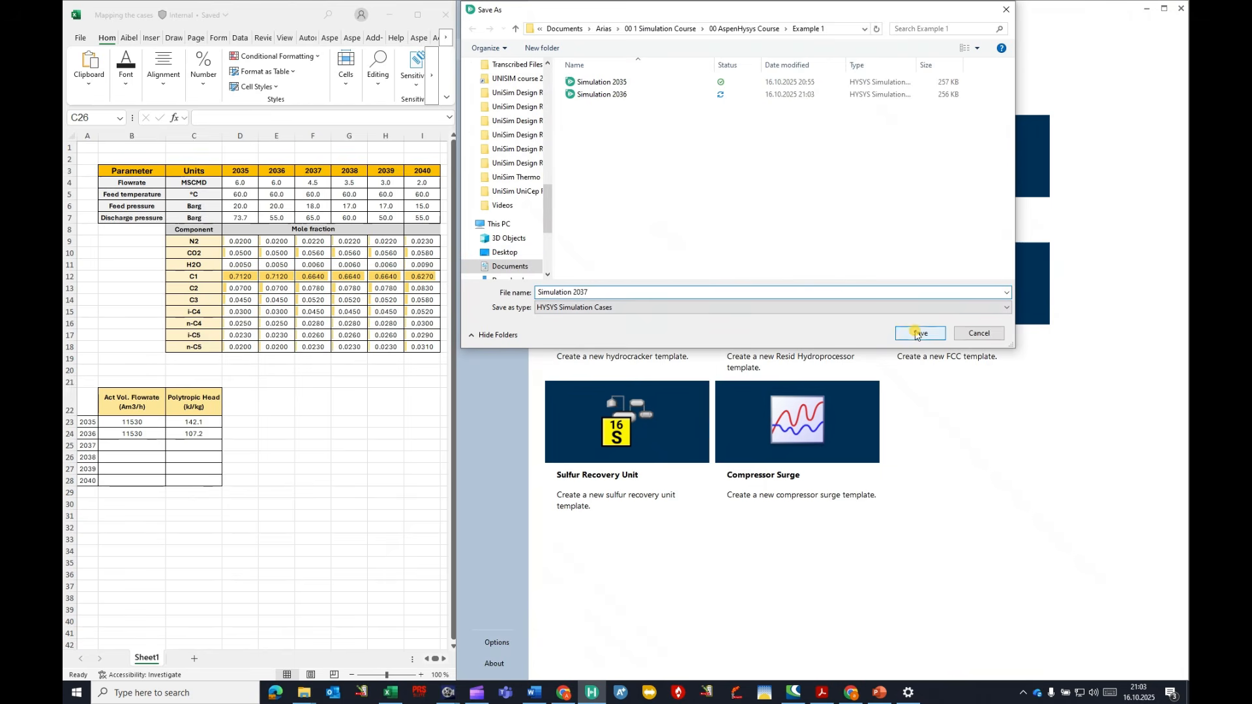
click(920, 334)
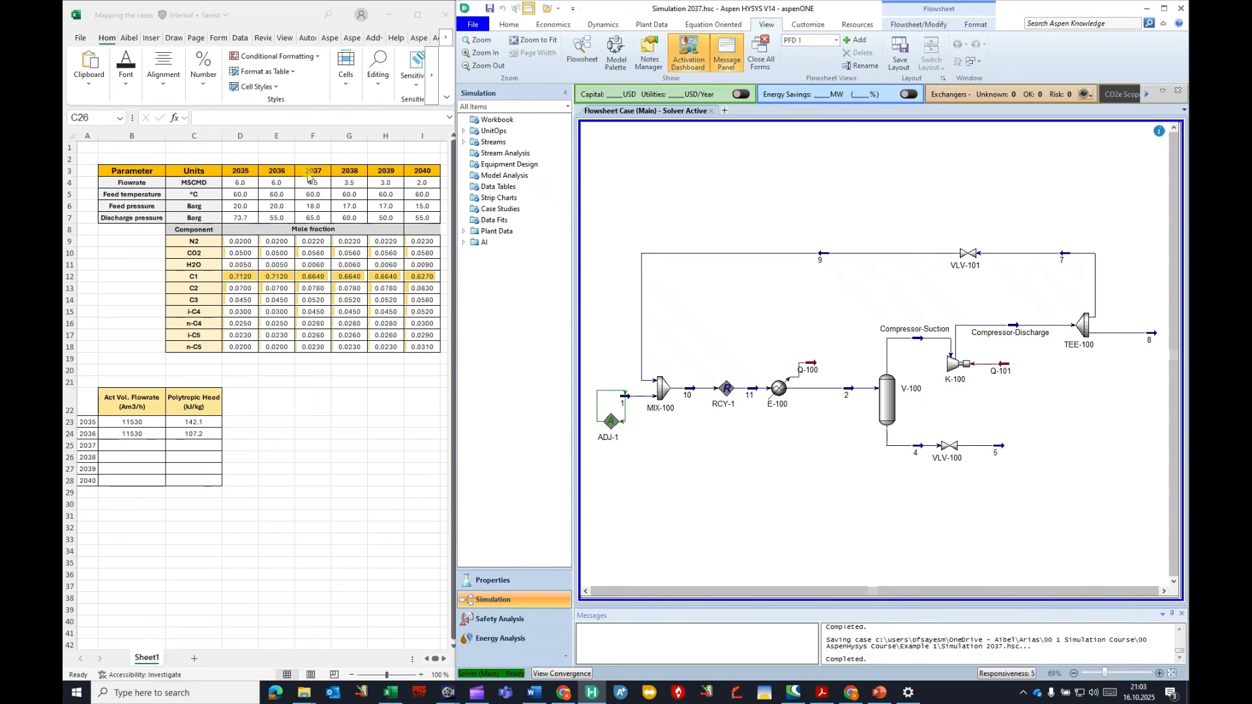
Step: Set the specified target value of ADJ-1 to 4.5 MSm3/d for the 2037 case
double_click(612, 421)
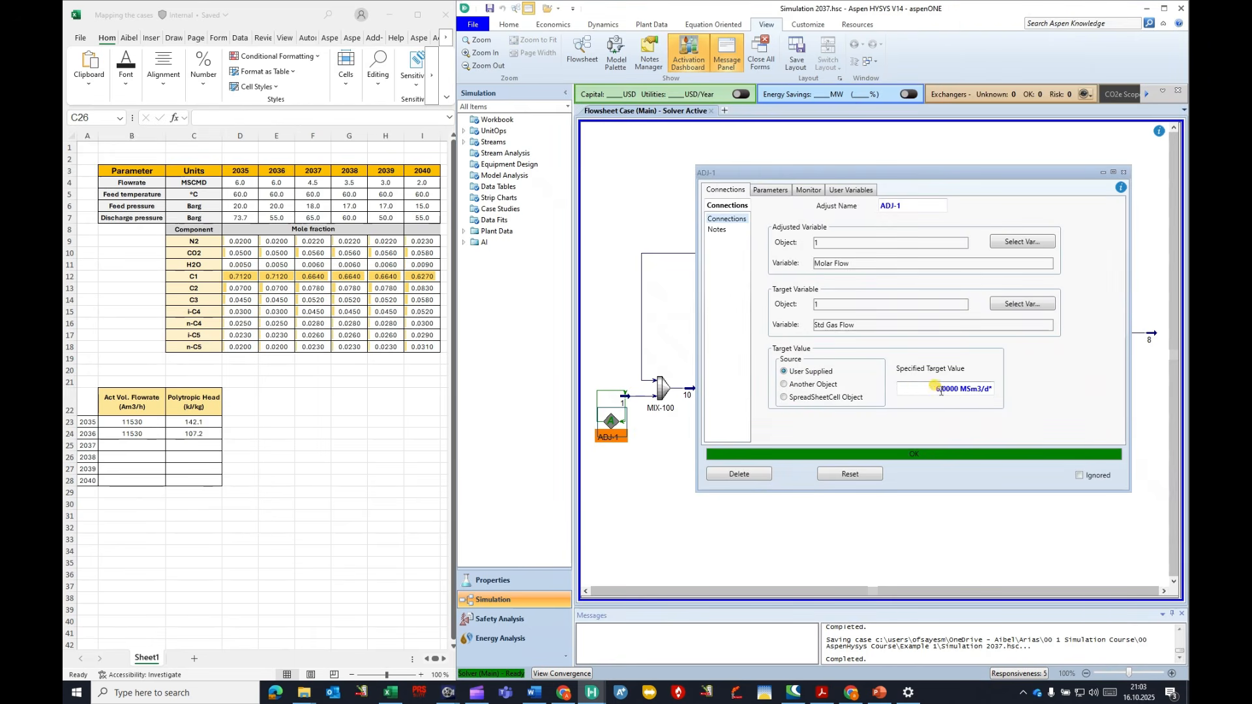
click(941, 390)
text(4,)
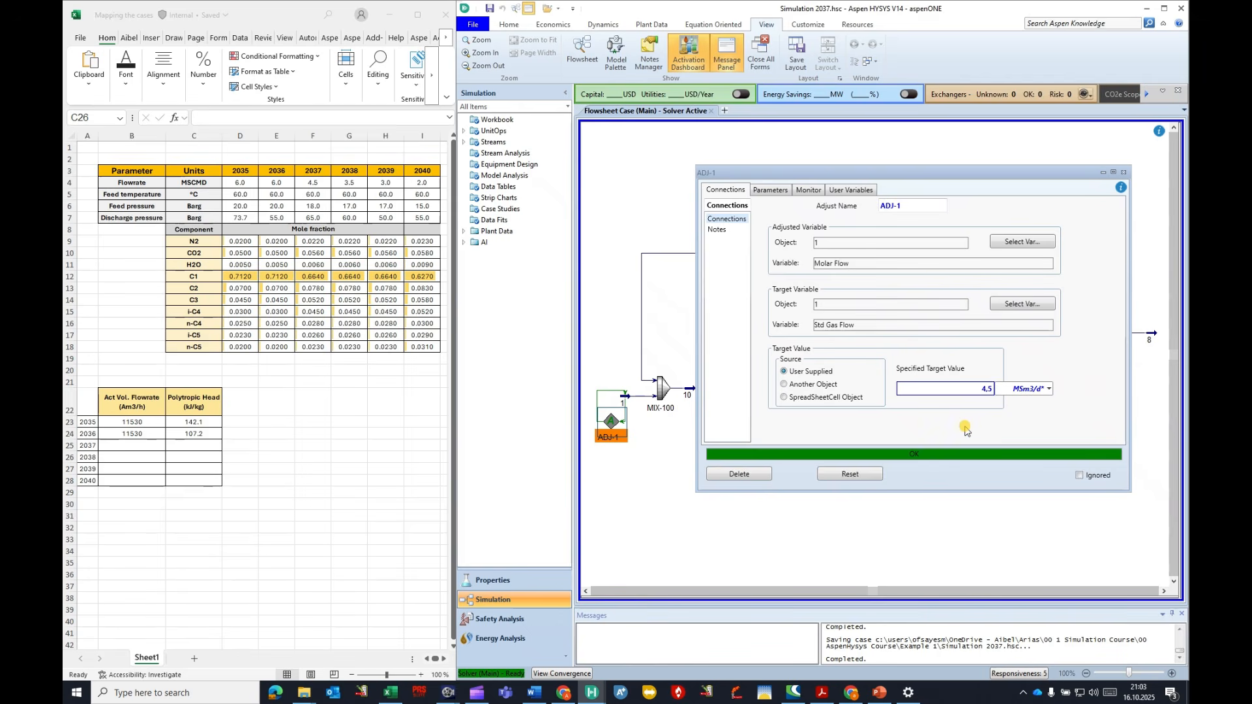
text(5)
key(Return)
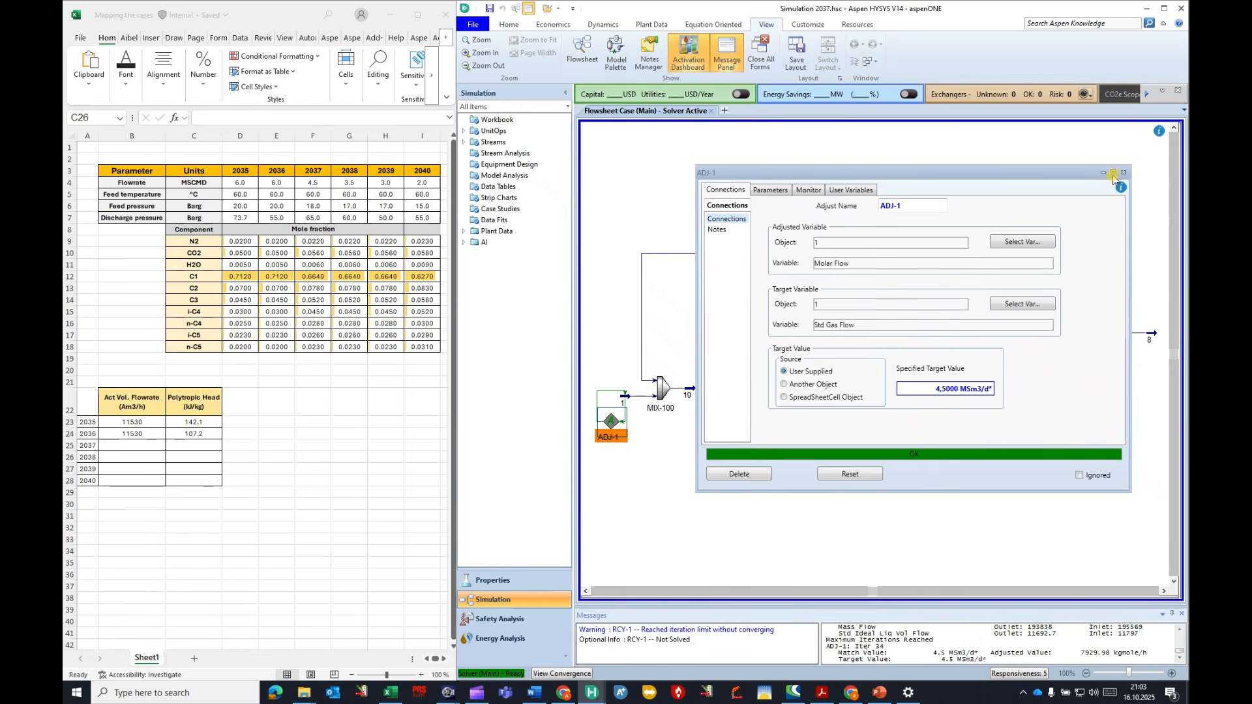
click(1122, 173)
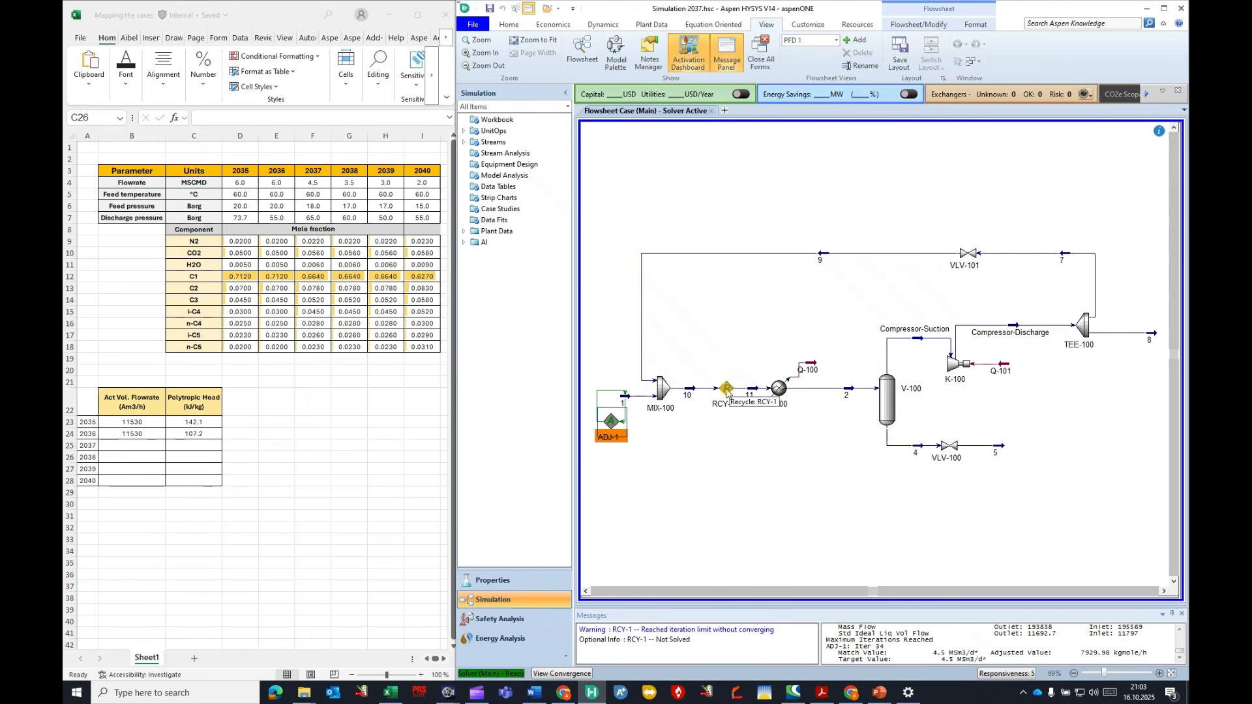
Step: Set the maximum iterations of recycle RCY-1 to 1000 and continue its calculation
double_click(727, 390)
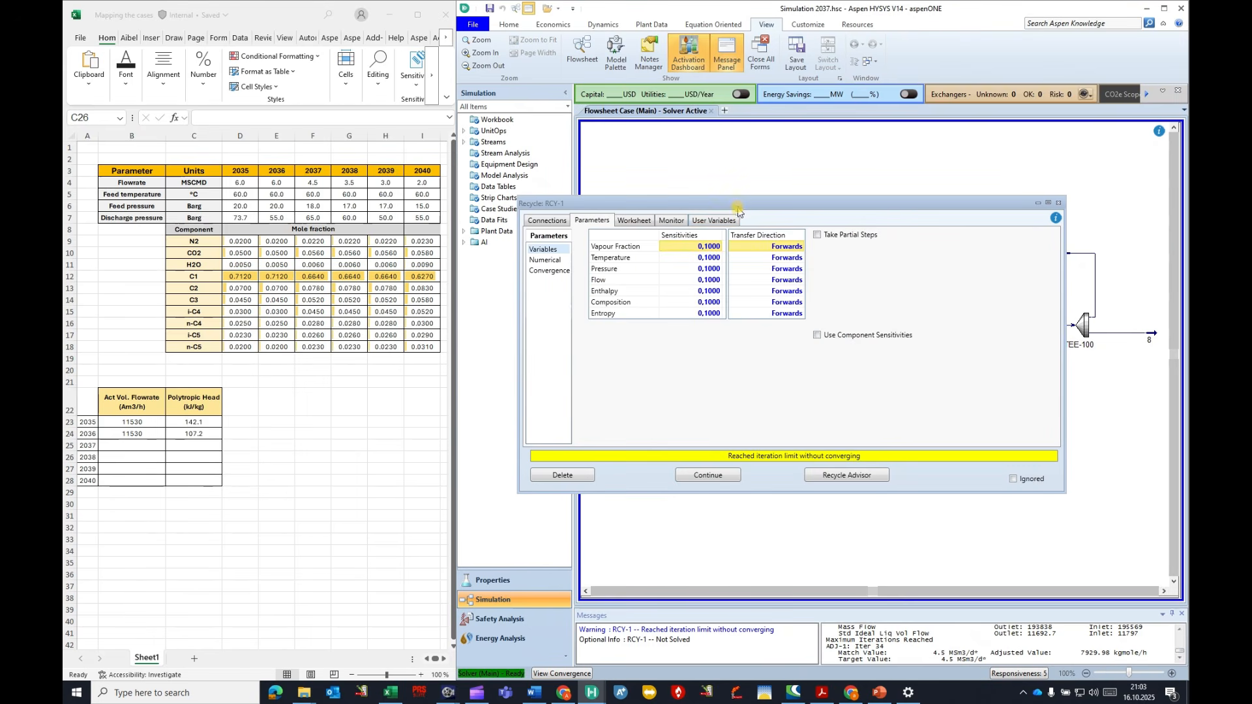
drag(738, 210, 806, 234)
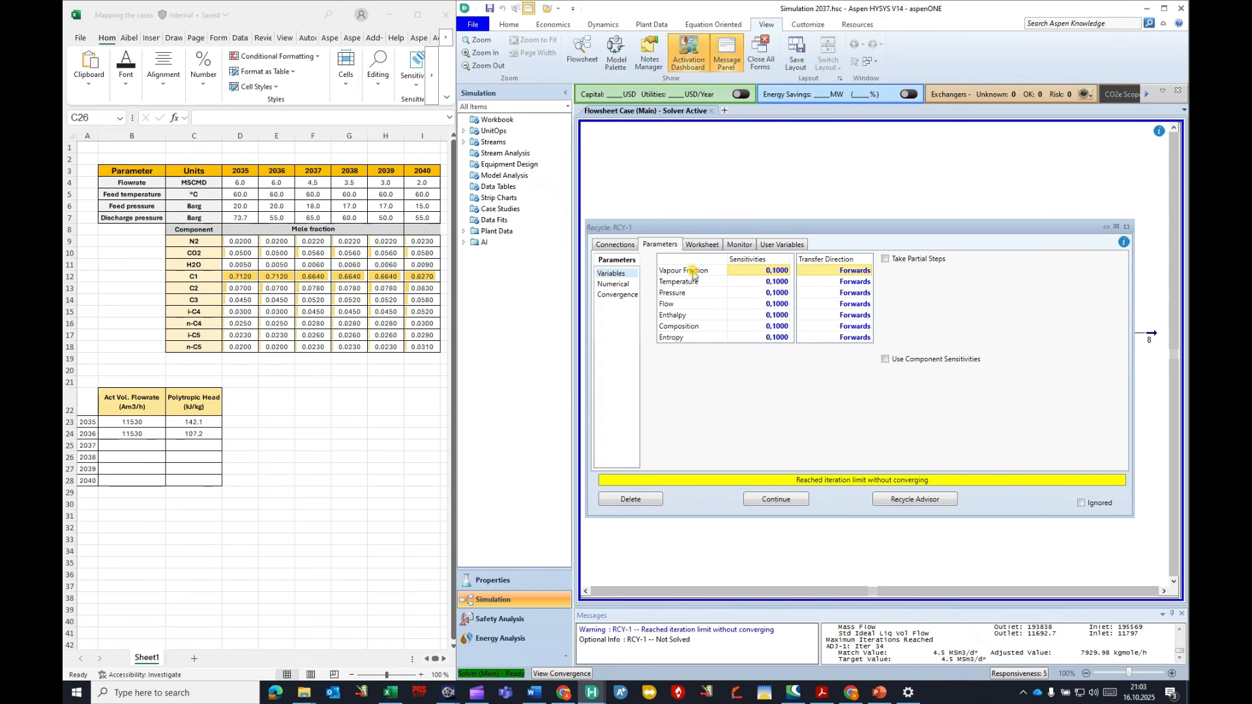
click(618, 250)
click(648, 252)
click(614, 284)
click(818, 316)
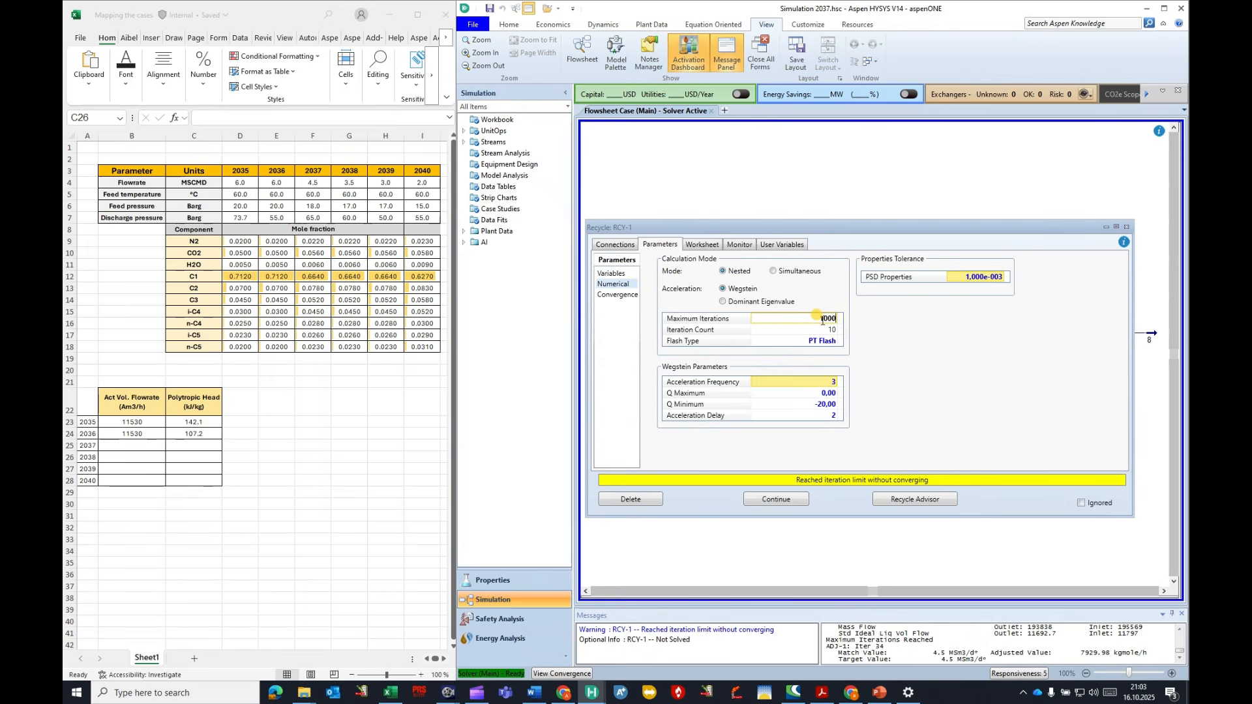
text(1000)
click(827, 331)
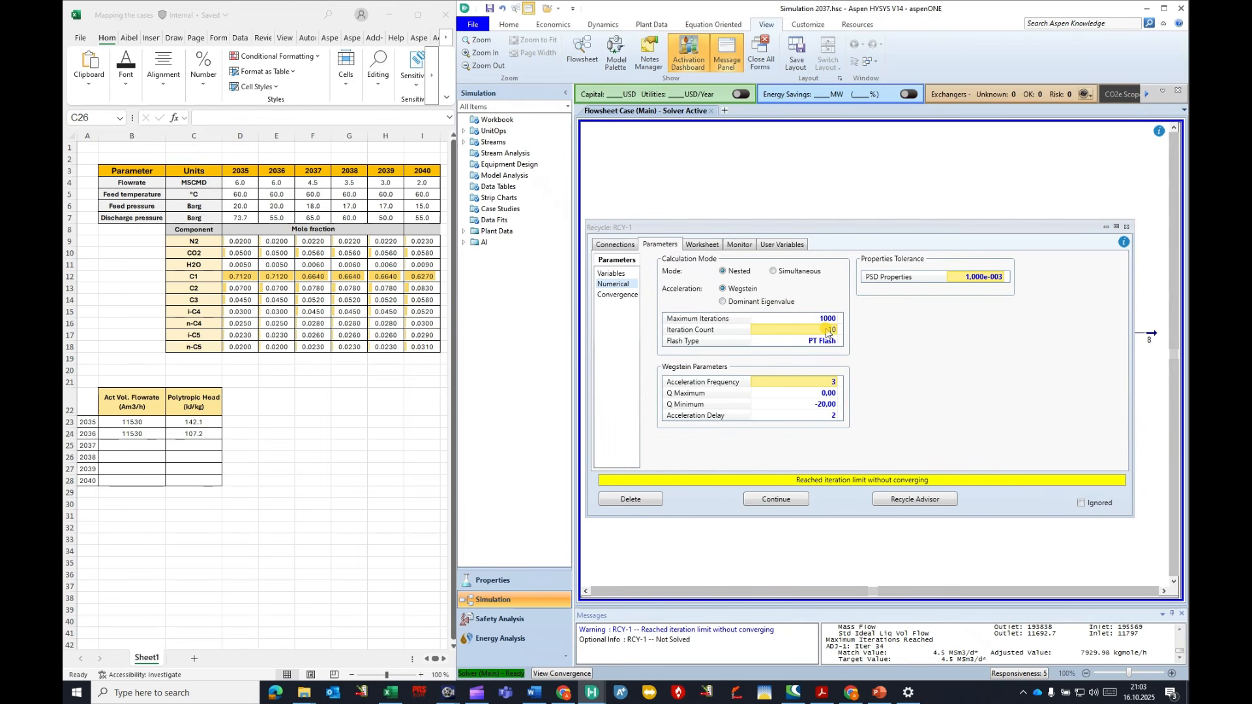
click(776, 499)
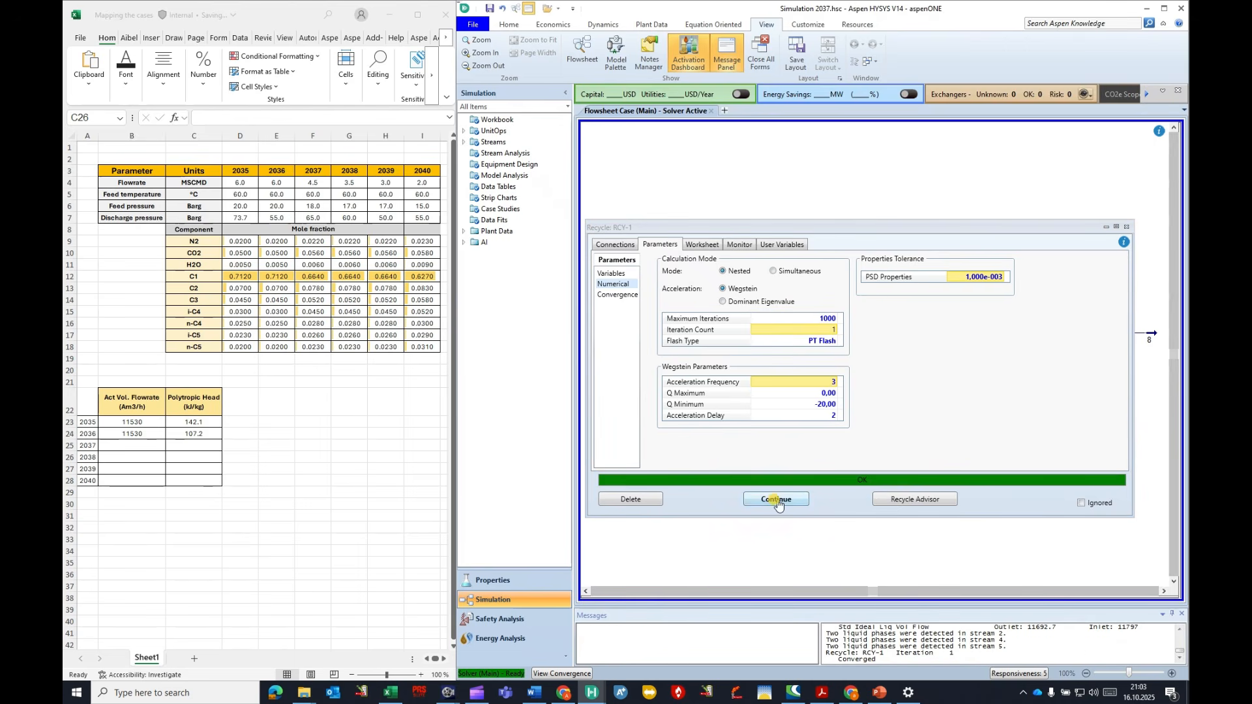
click(1126, 227)
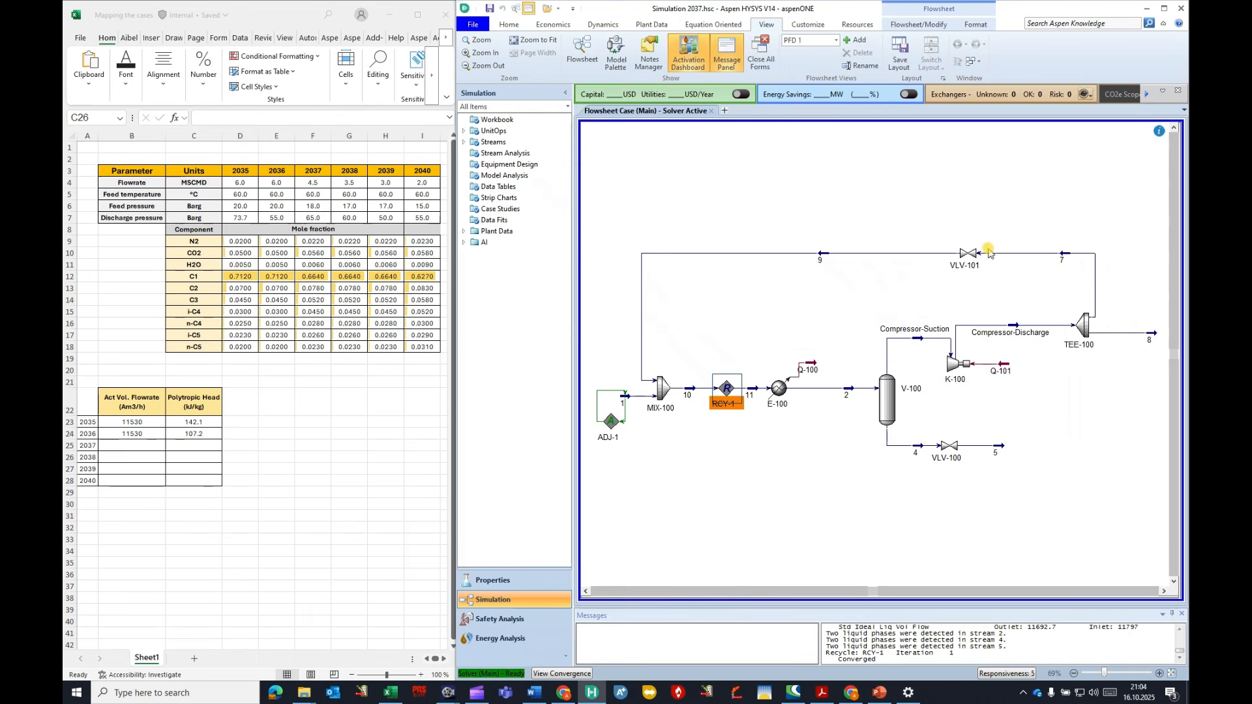
Step: Set the pressure of feed stream 1 to 18 bar_g for the 2037 case
click(671, 378)
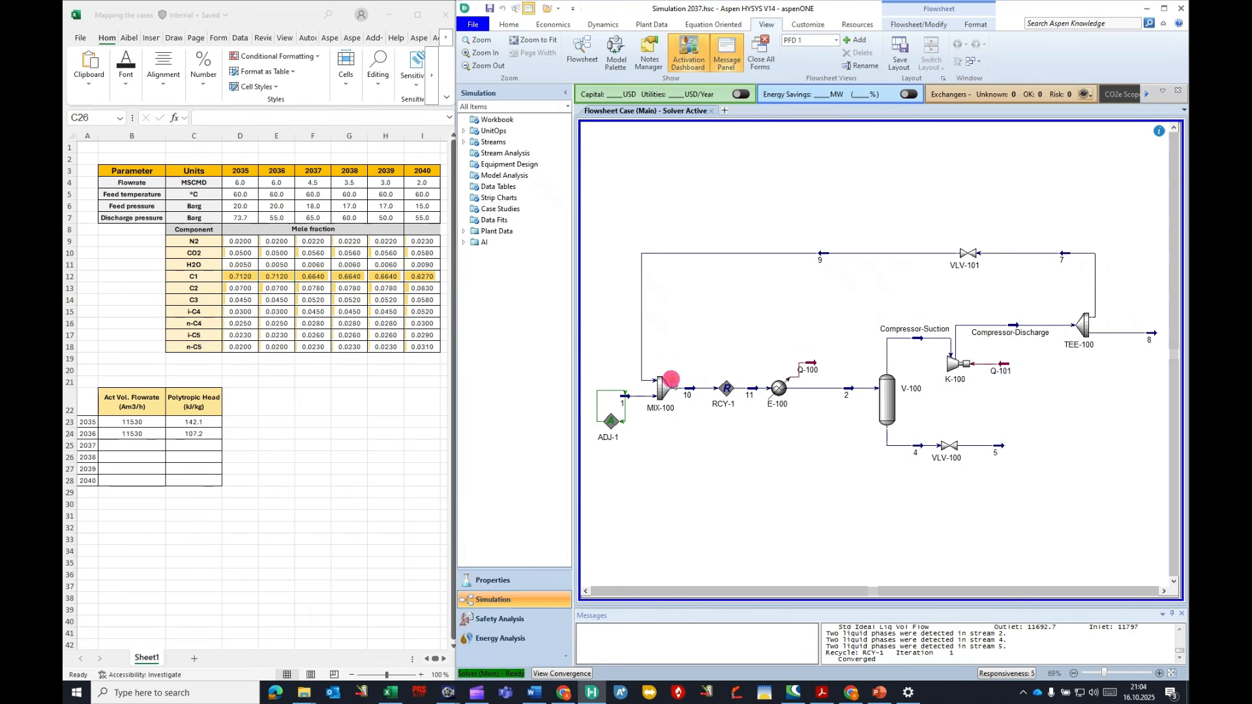
double_click(626, 396)
drag(743, 213, 745, 187)
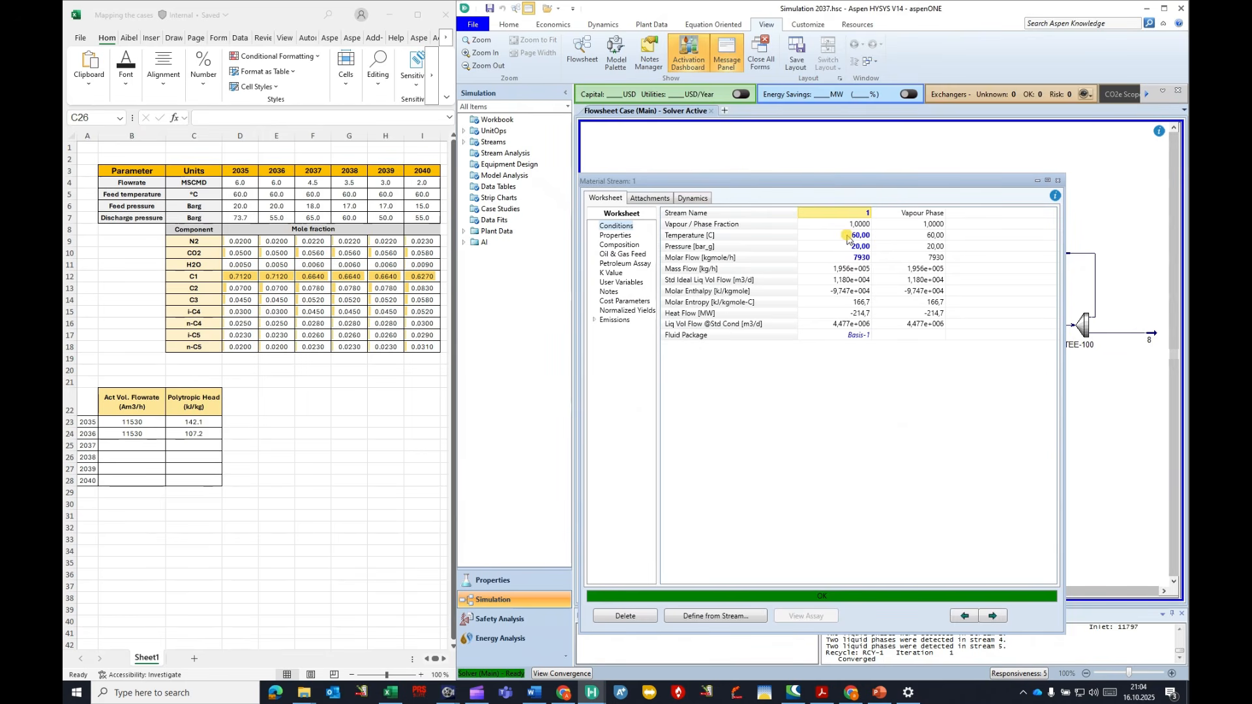
click(844, 247)
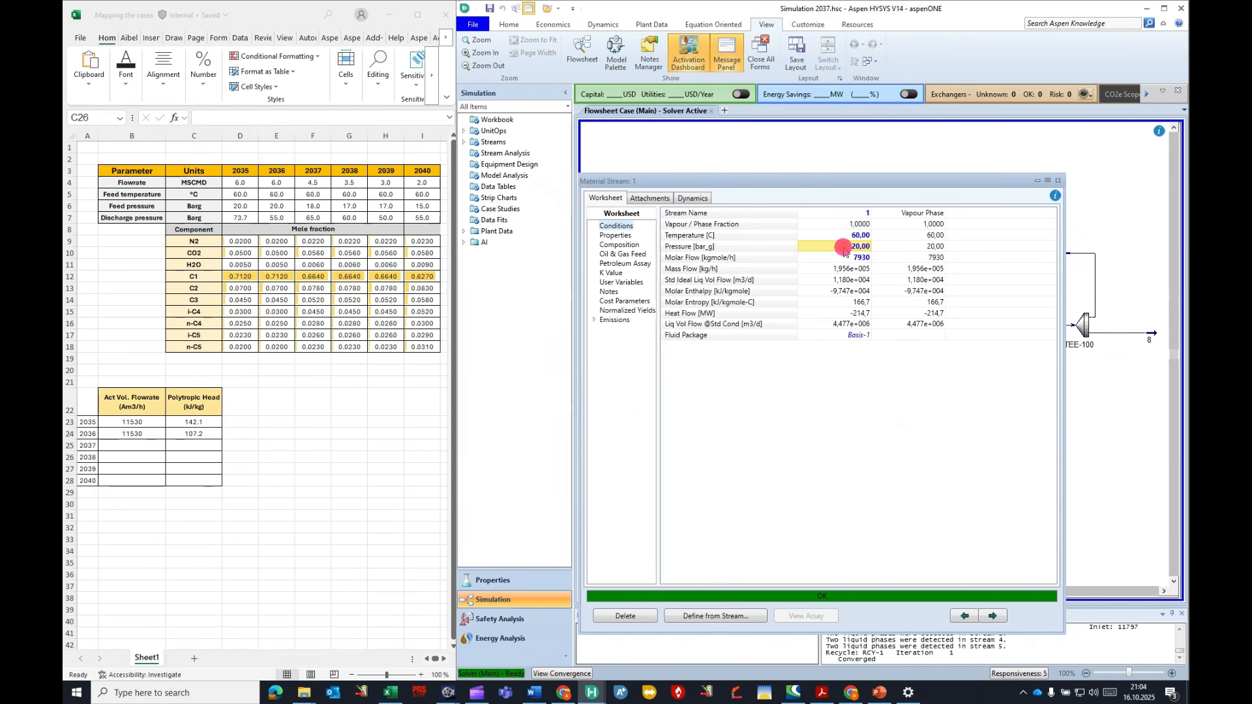
text(18)
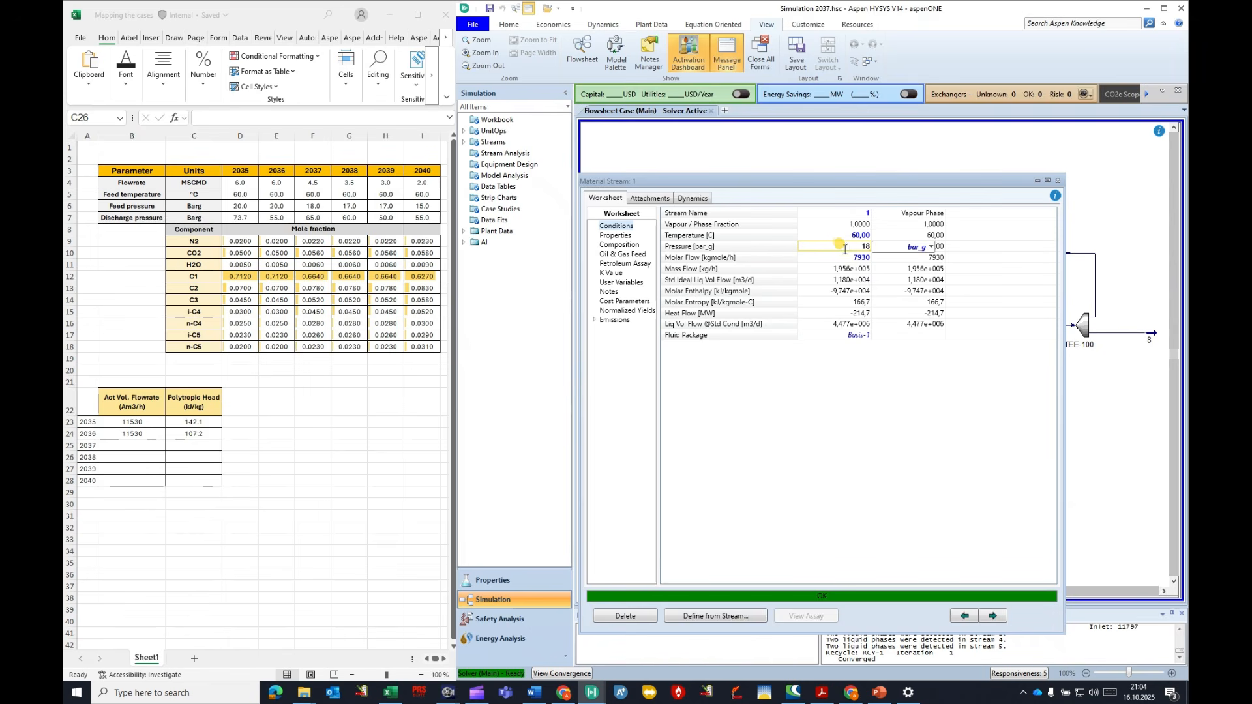
key(Return)
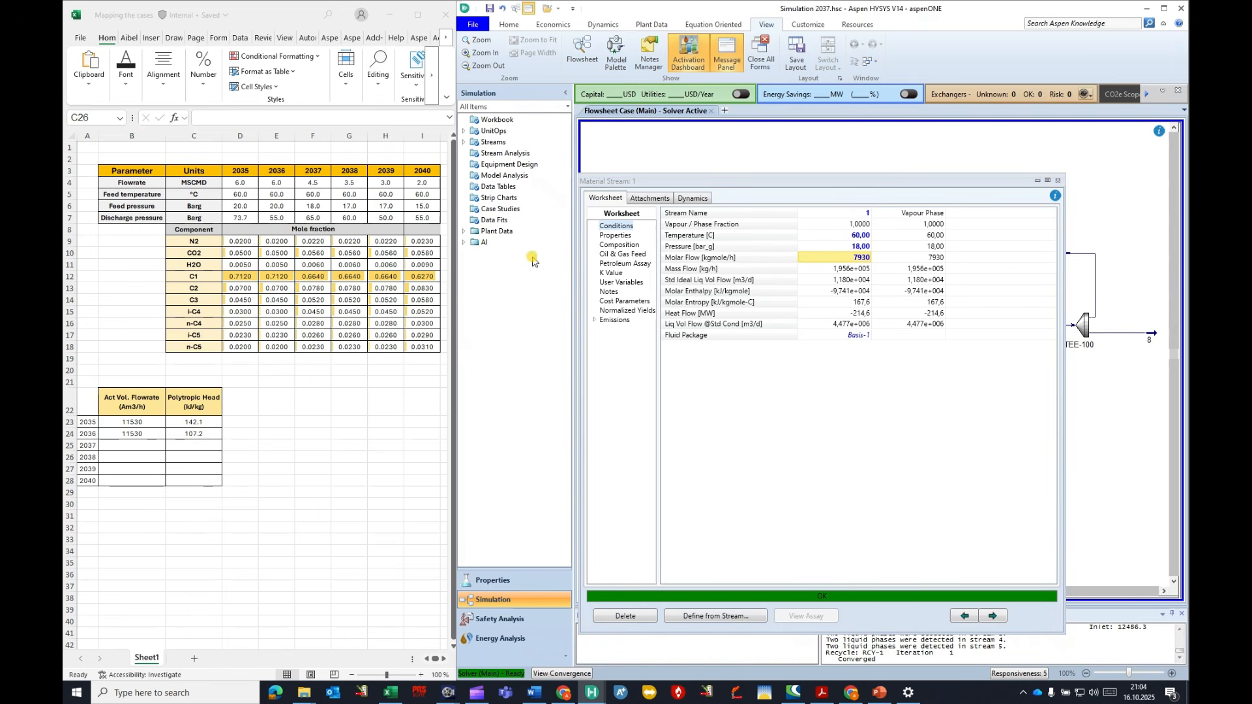
Step: Replace stream 1's mole fraction composition with the 2037 component values copied from the spreadsheet
click(617, 244)
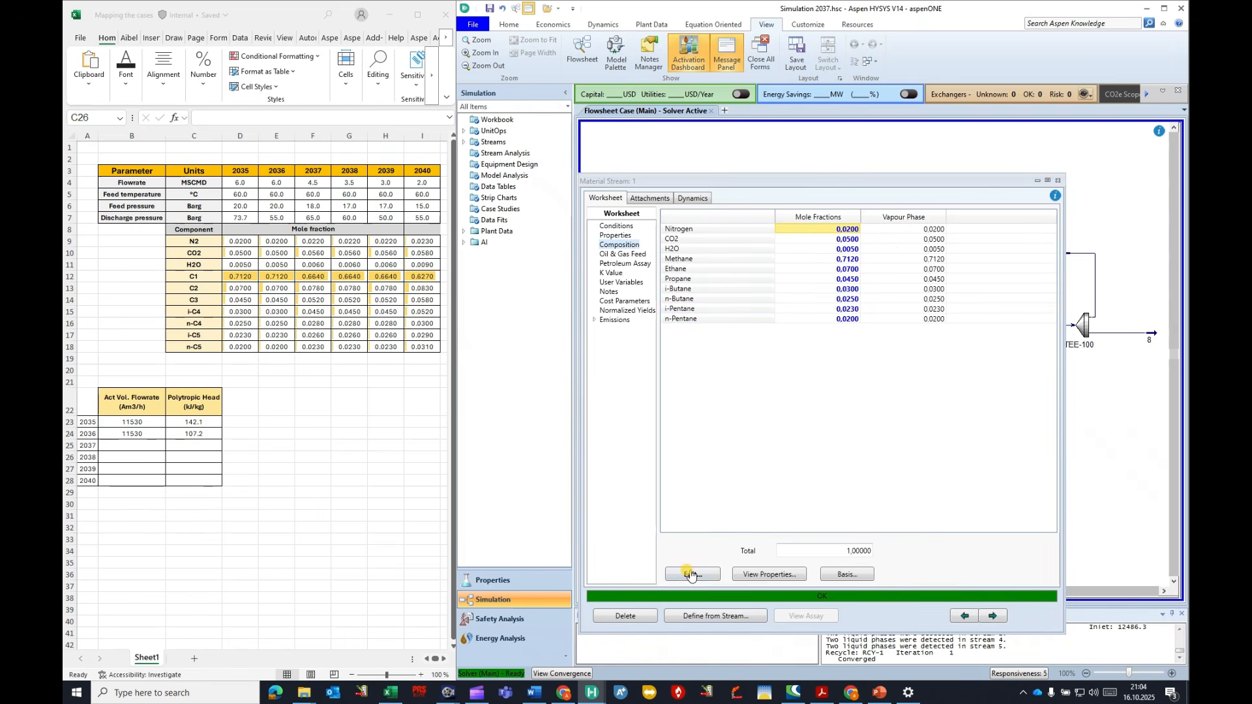
click(691, 573)
click(305, 239)
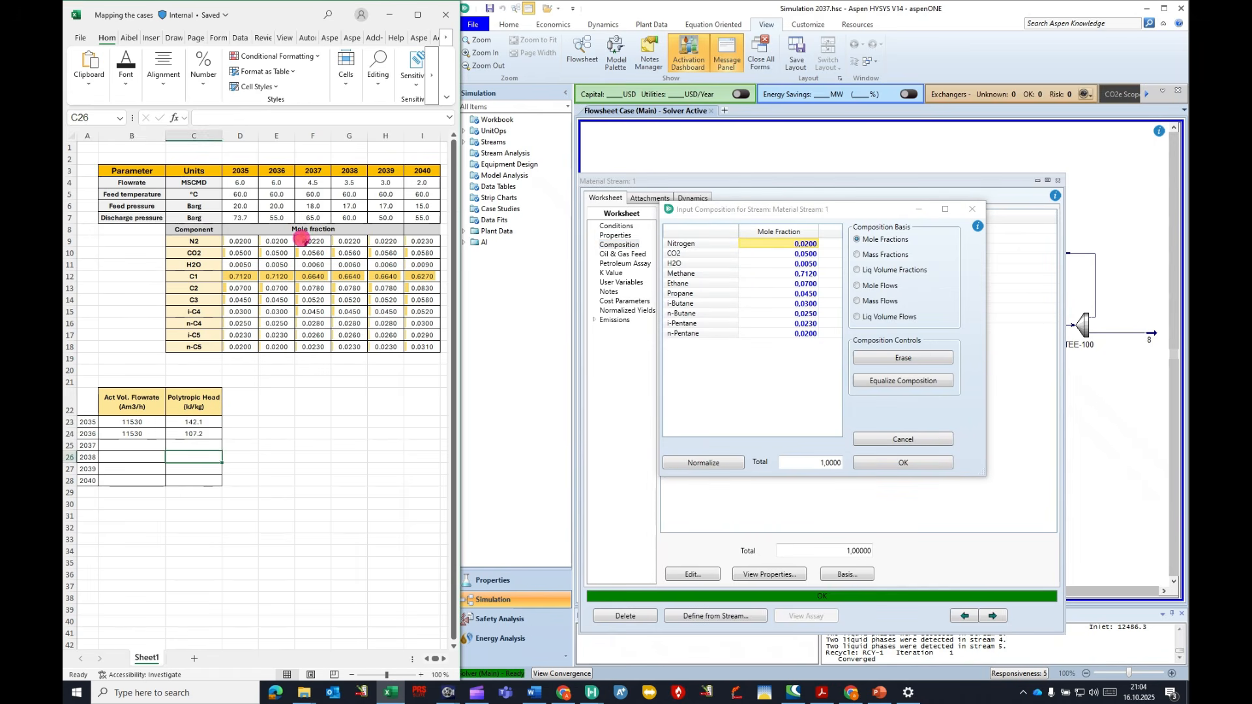
drag(305, 239, 307, 344)
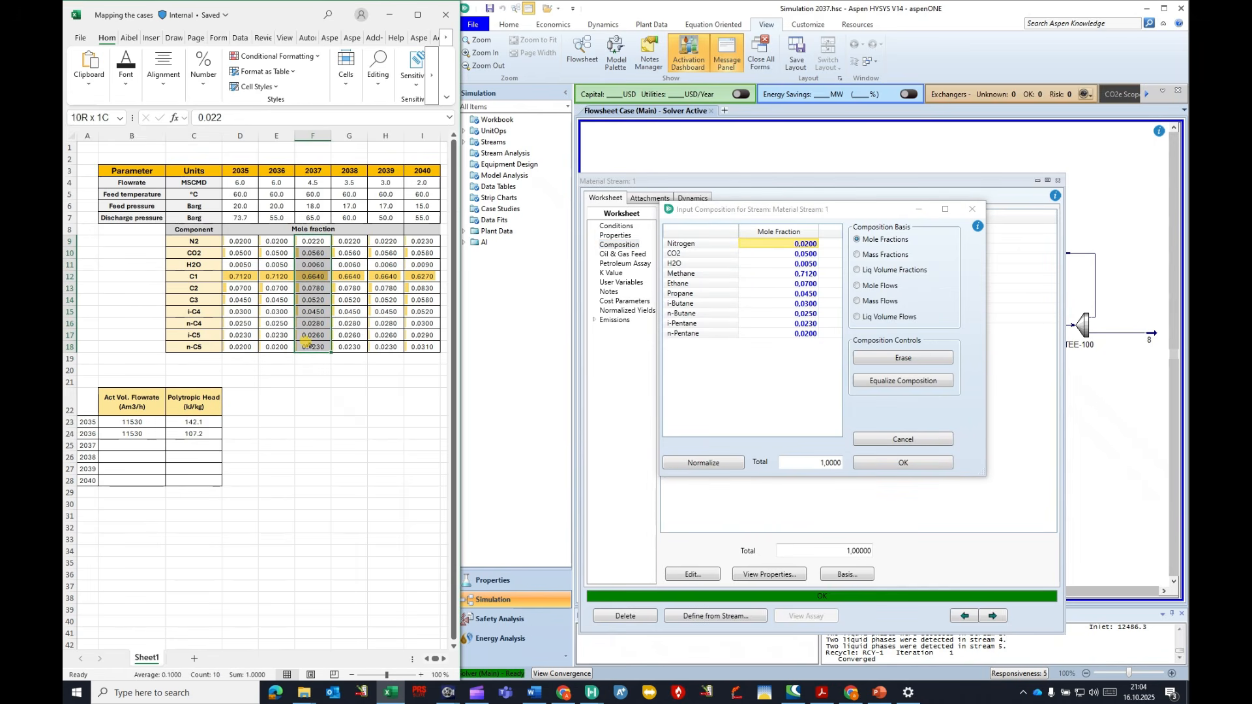
key(ctrl+c)
click(803, 245)
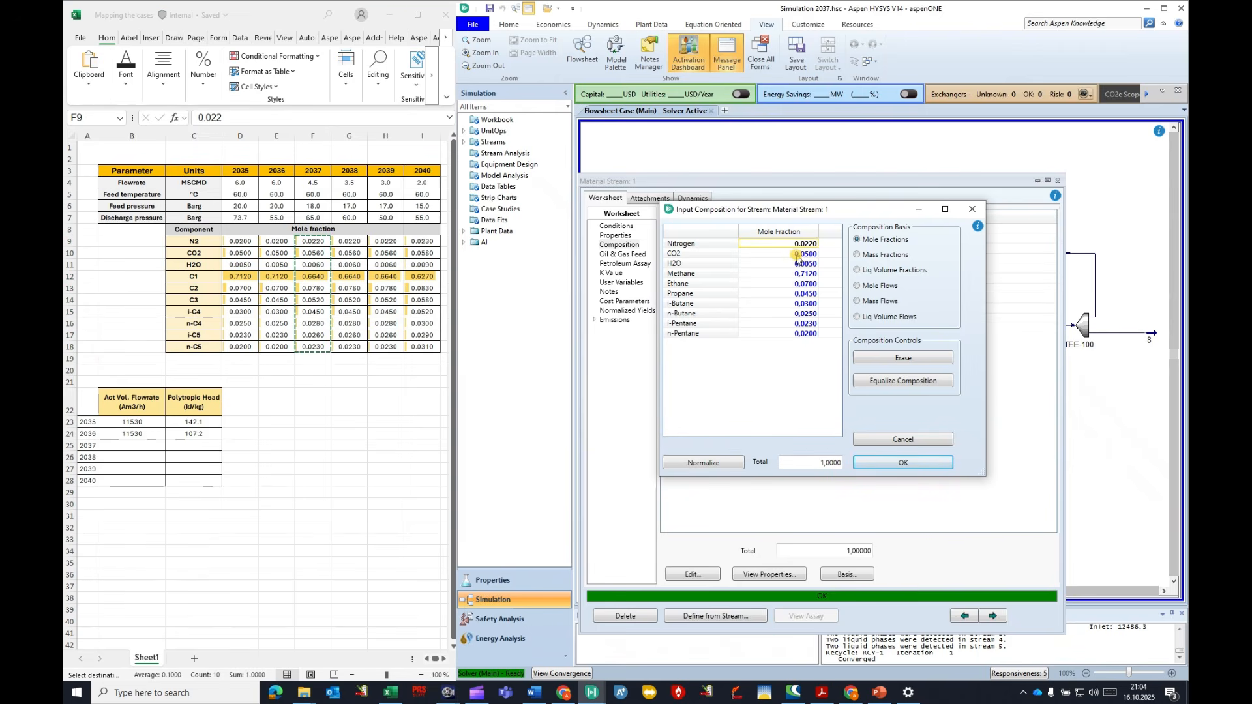
click(789, 246)
key(ctrl+v)
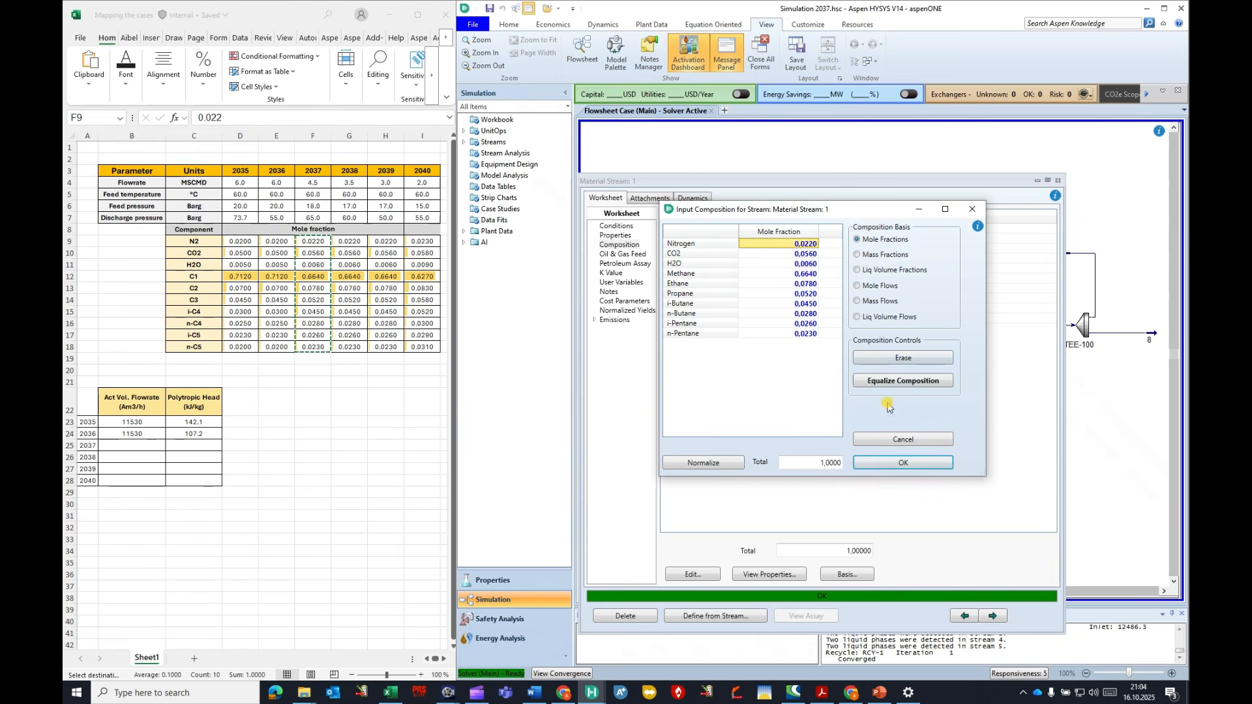
click(895, 461)
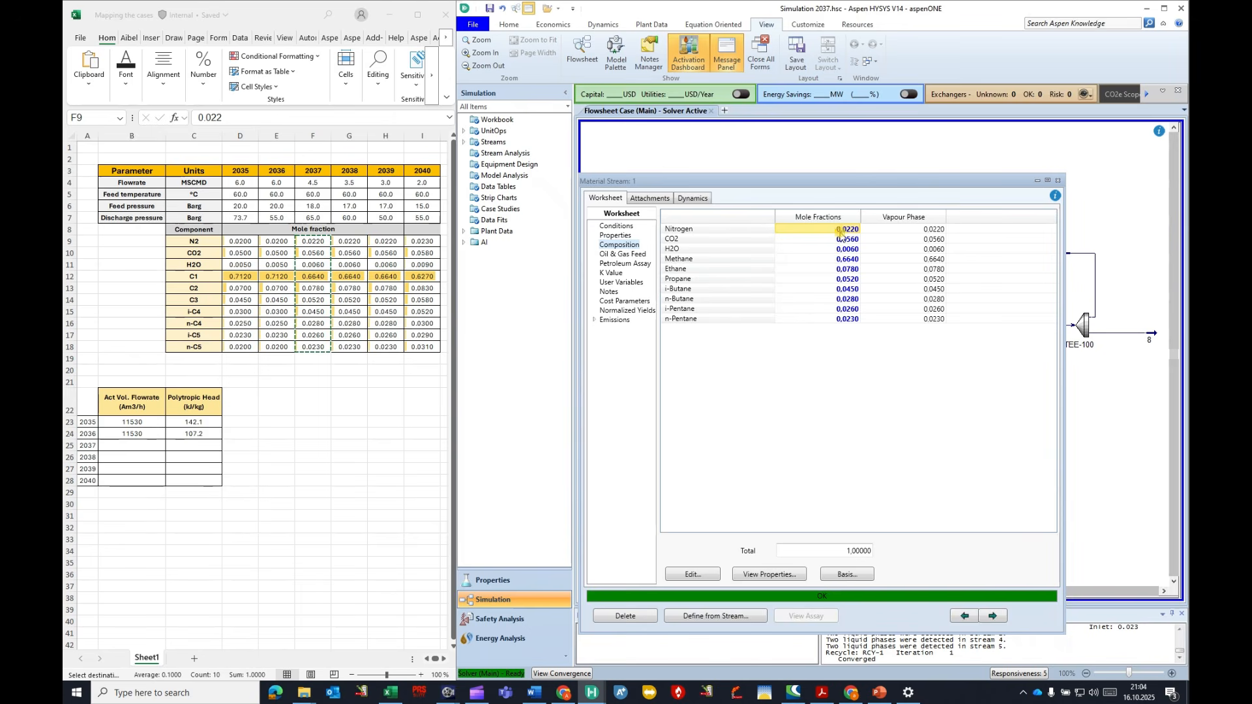
click(1057, 182)
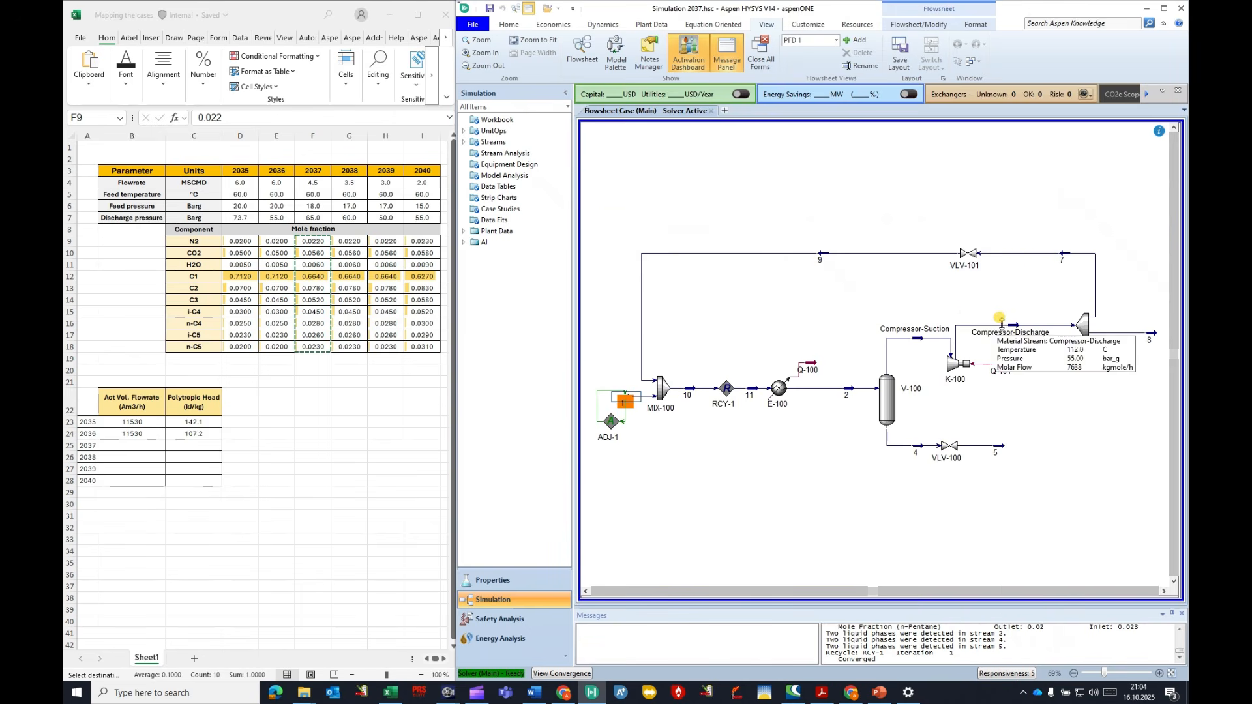
Step: Set the pressure of the Compressor-Discharge stream to 65 bar_g
double_click(881, 270)
click(855, 246)
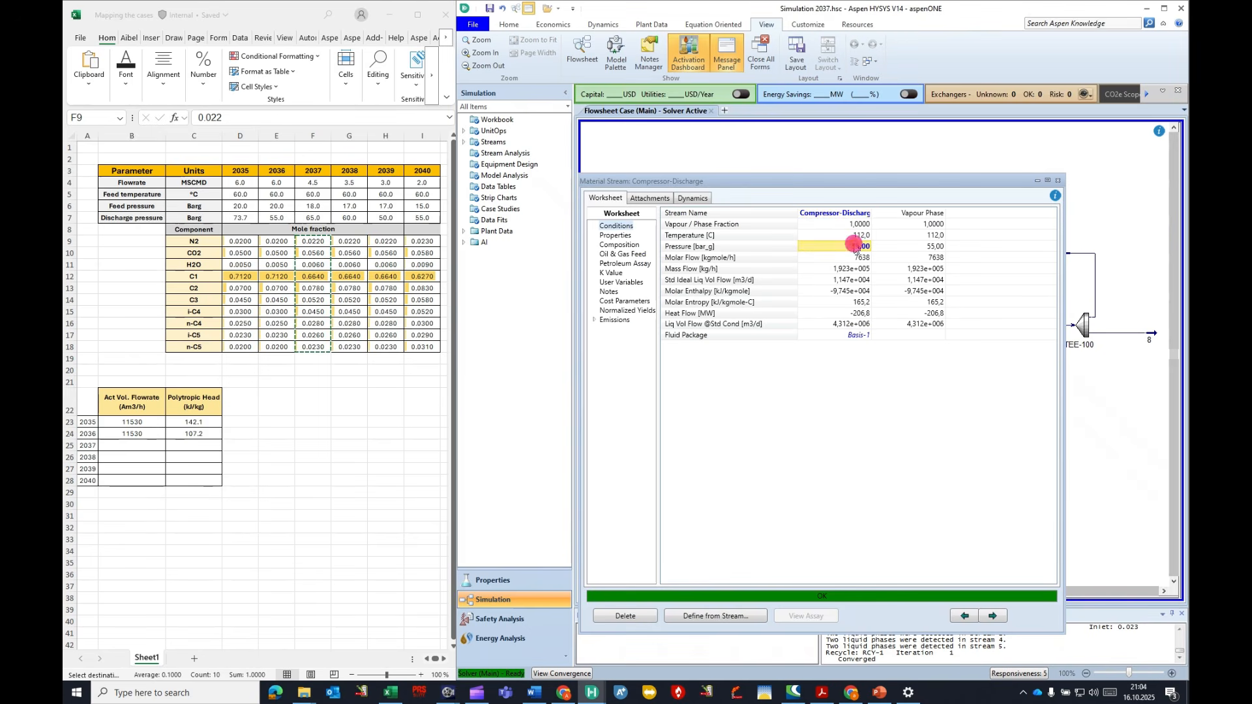
text(65)
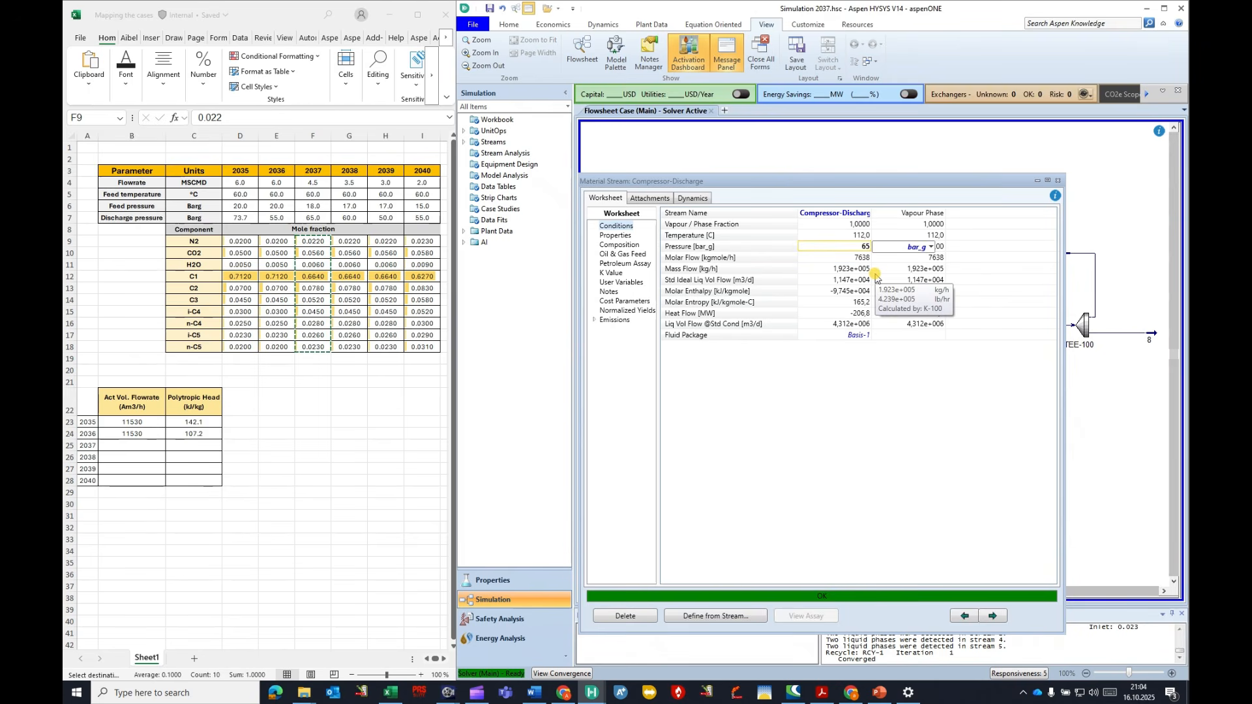
click(871, 271)
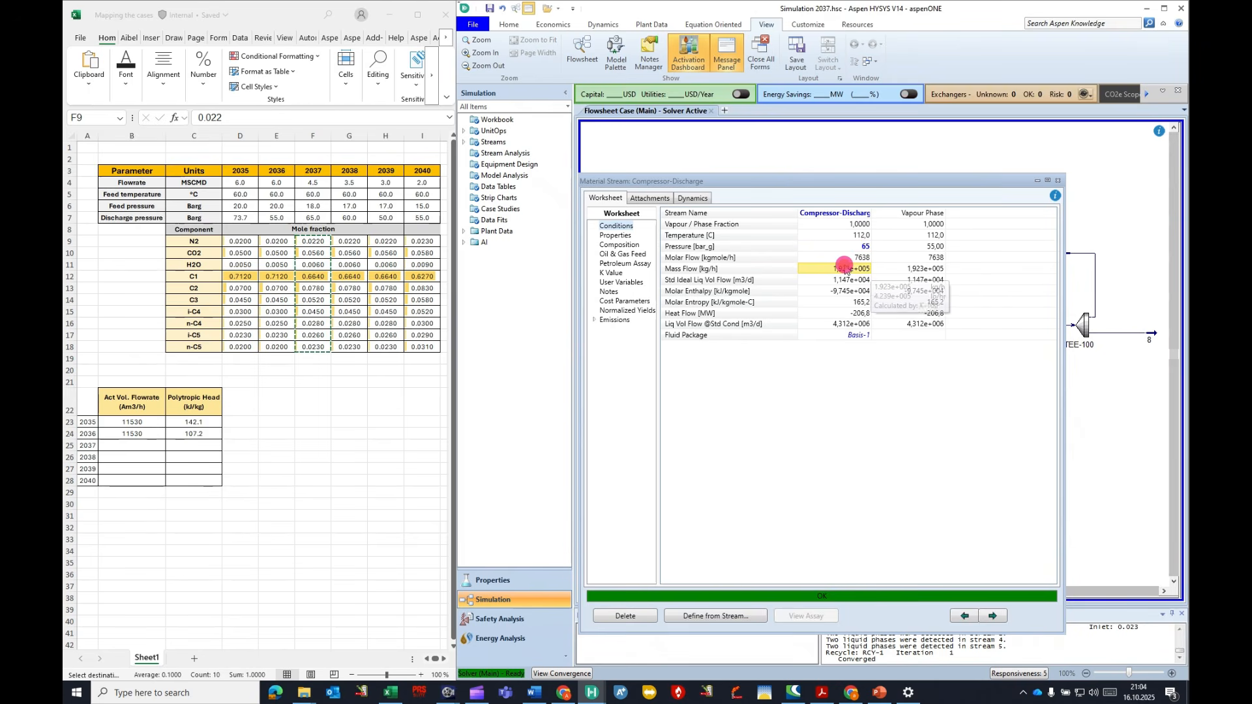
click(1059, 185)
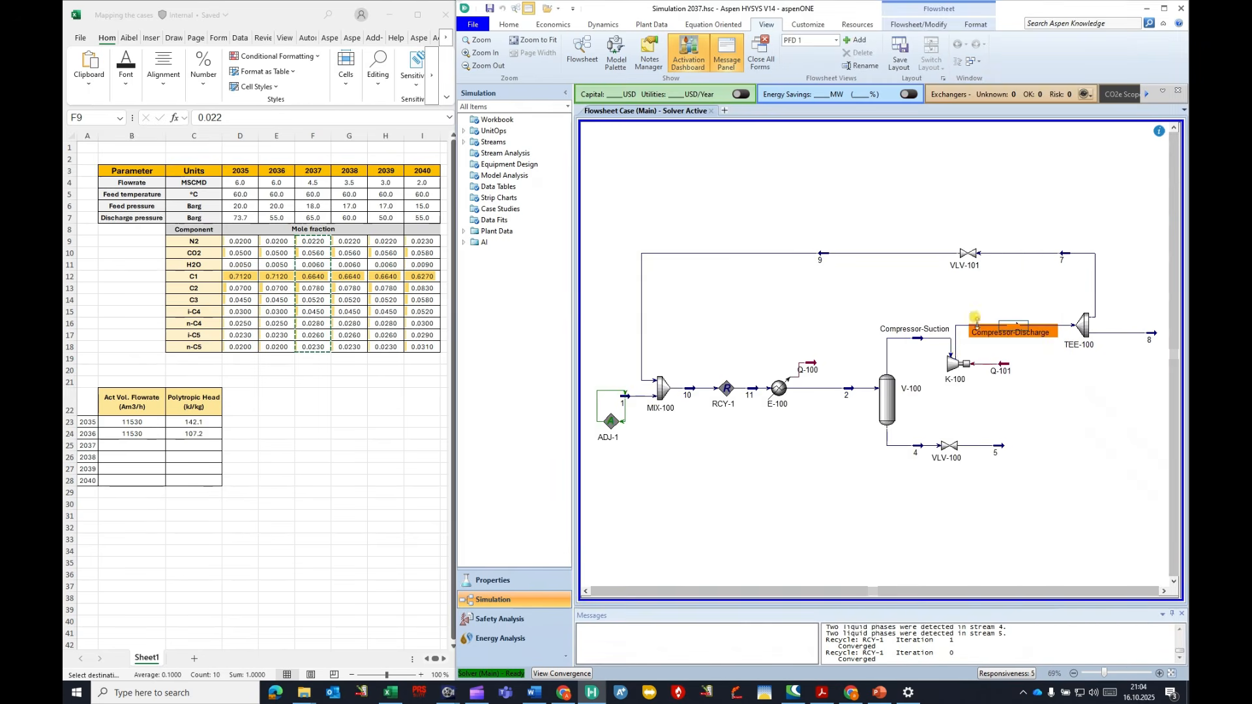
Step: Enter K-100's suction actual volume flow of 9455 m3/h in the spreadsheet's 2037 row
double_click(955, 367)
drag(847, 253, 857, 214)
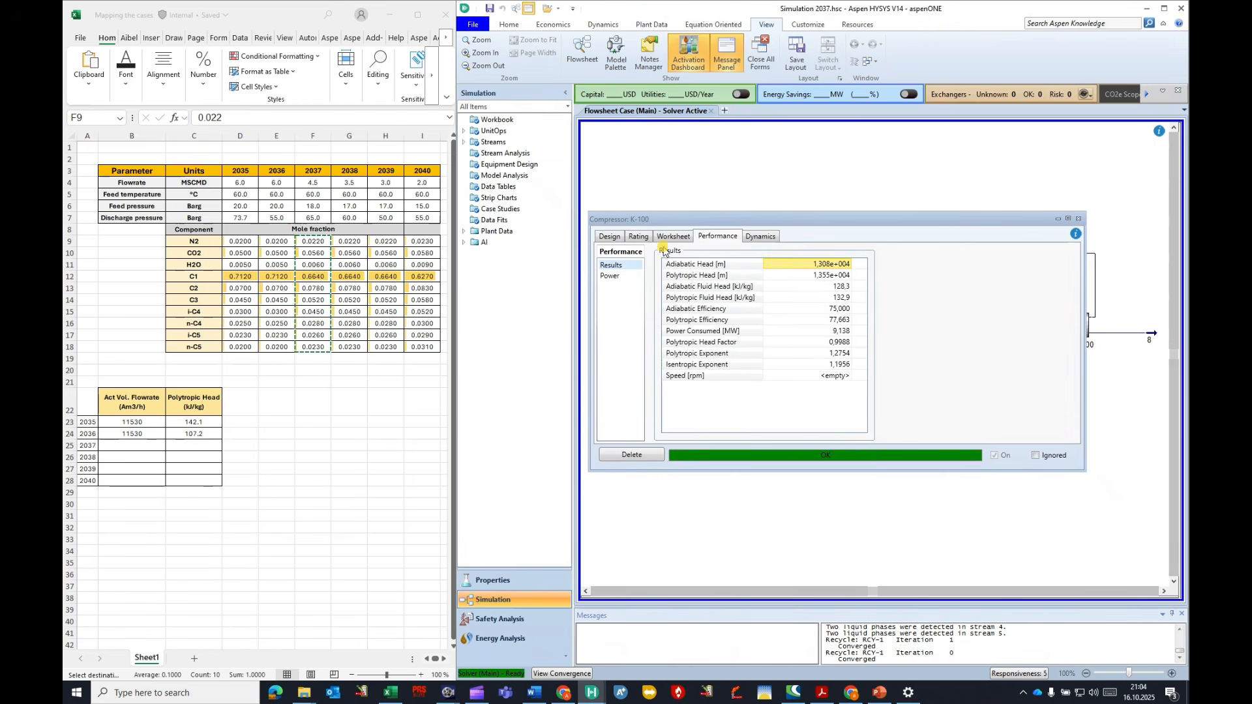
click(671, 236)
click(616, 276)
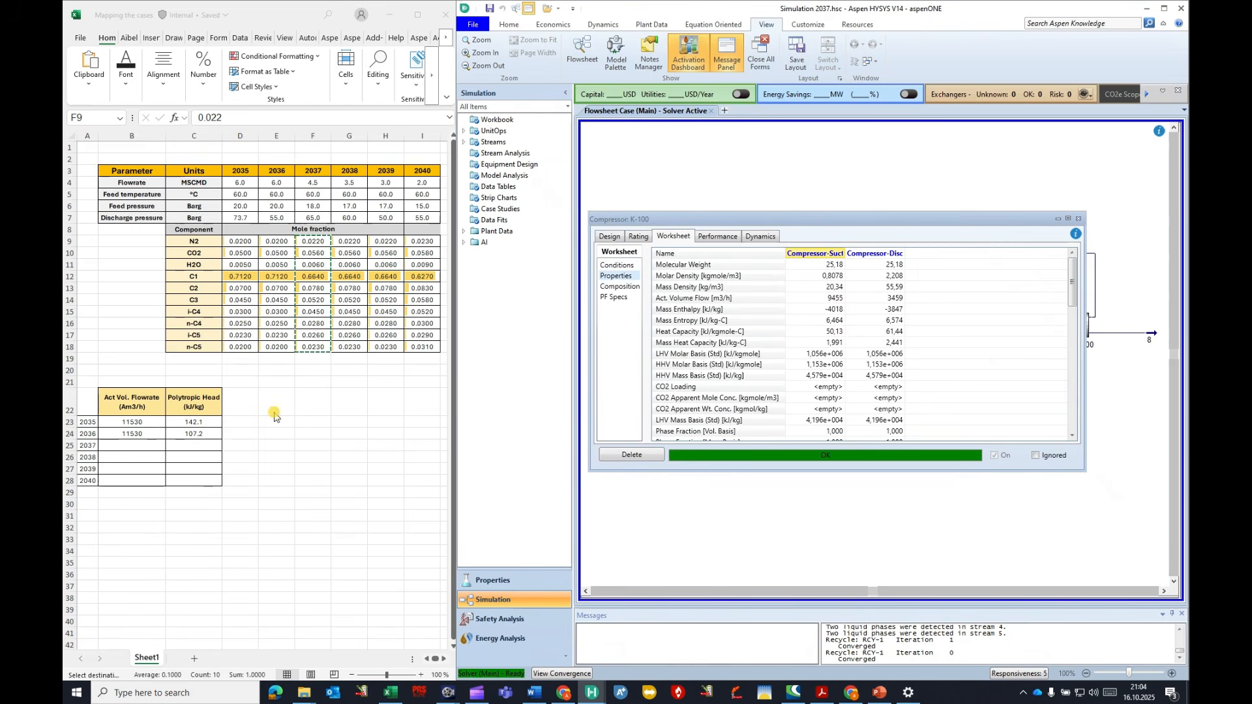
click(124, 447)
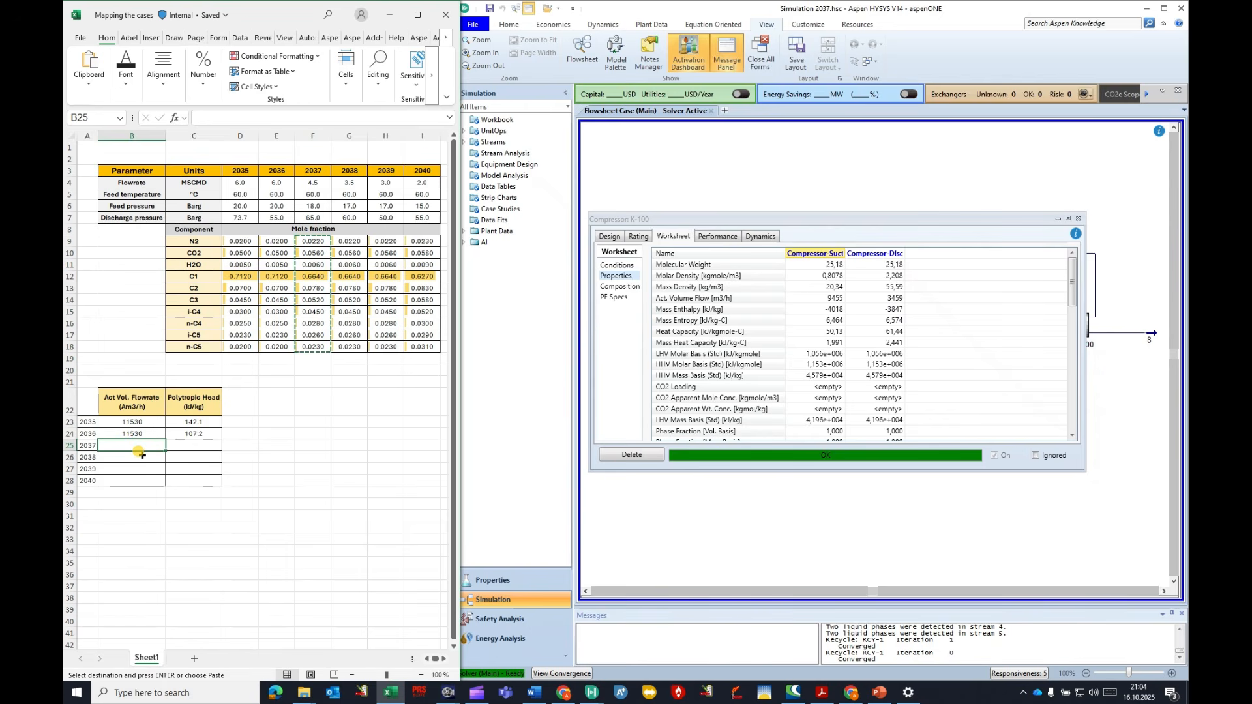
text(8)
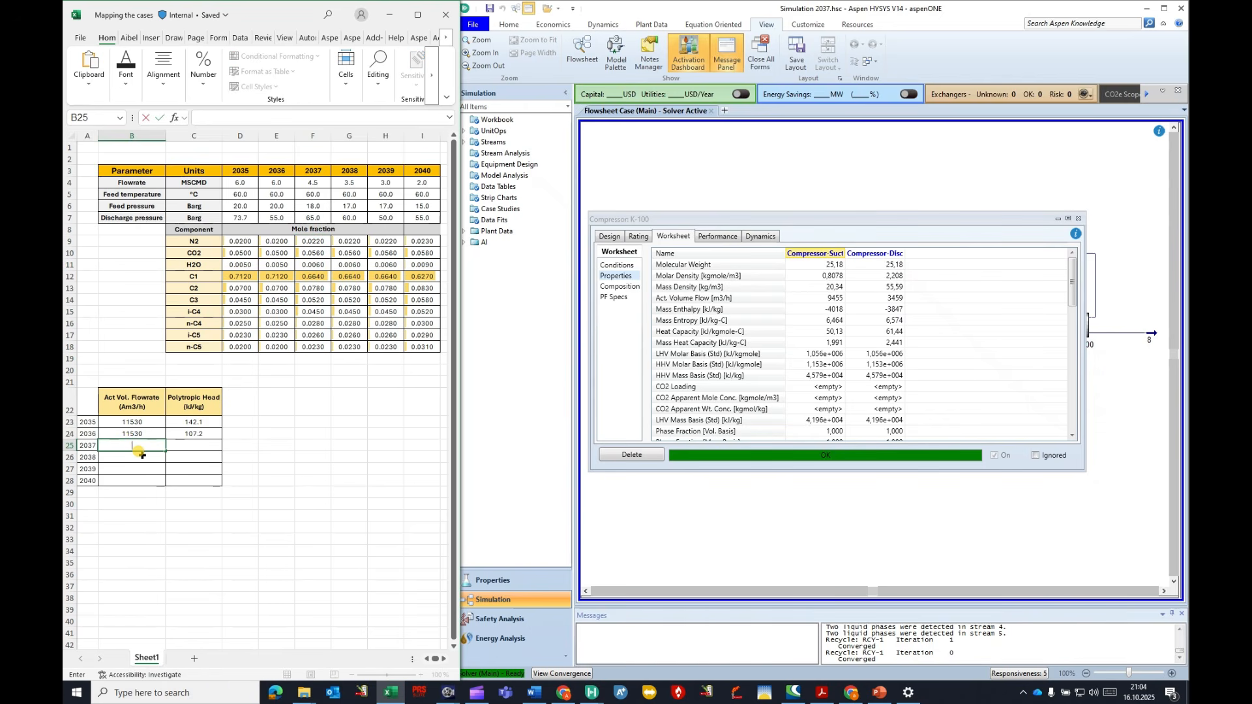
click(180, 446)
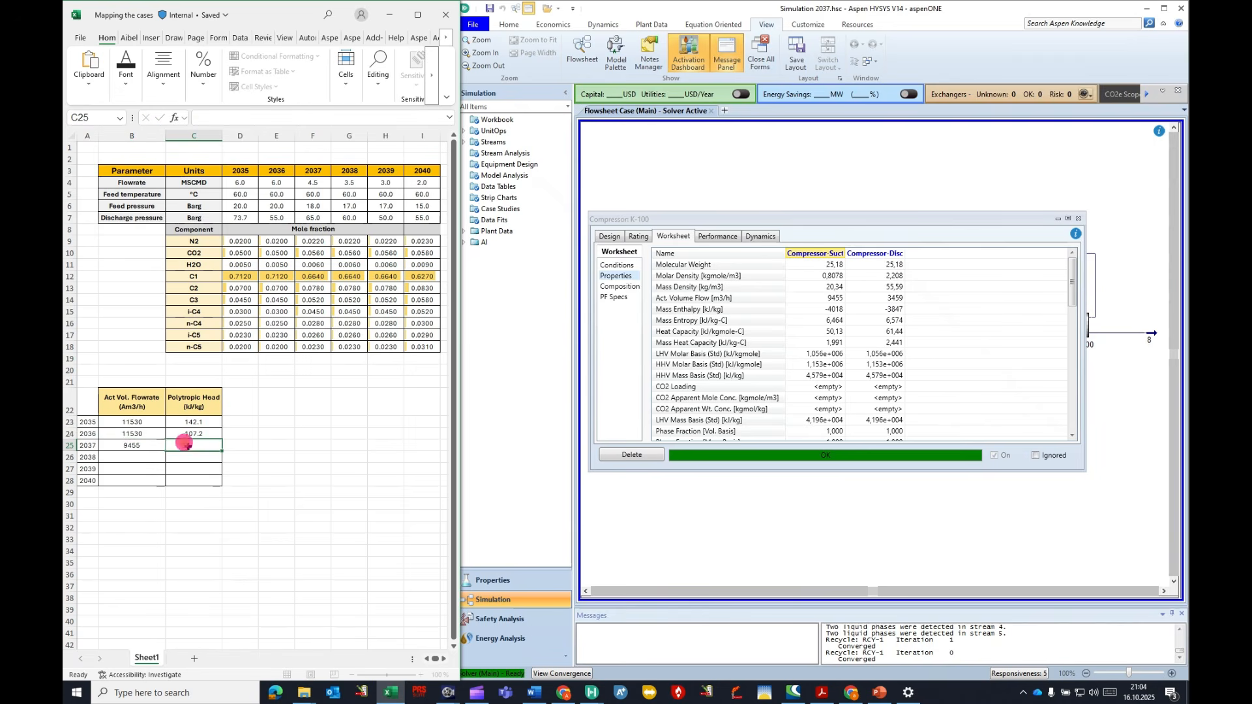
Step: Enter K-100's polytropic fluid head of 132.9 kJ/kg in the spreadsheet's 2037 row, and close the compressor's properties
click(711, 238)
click(206, 443)
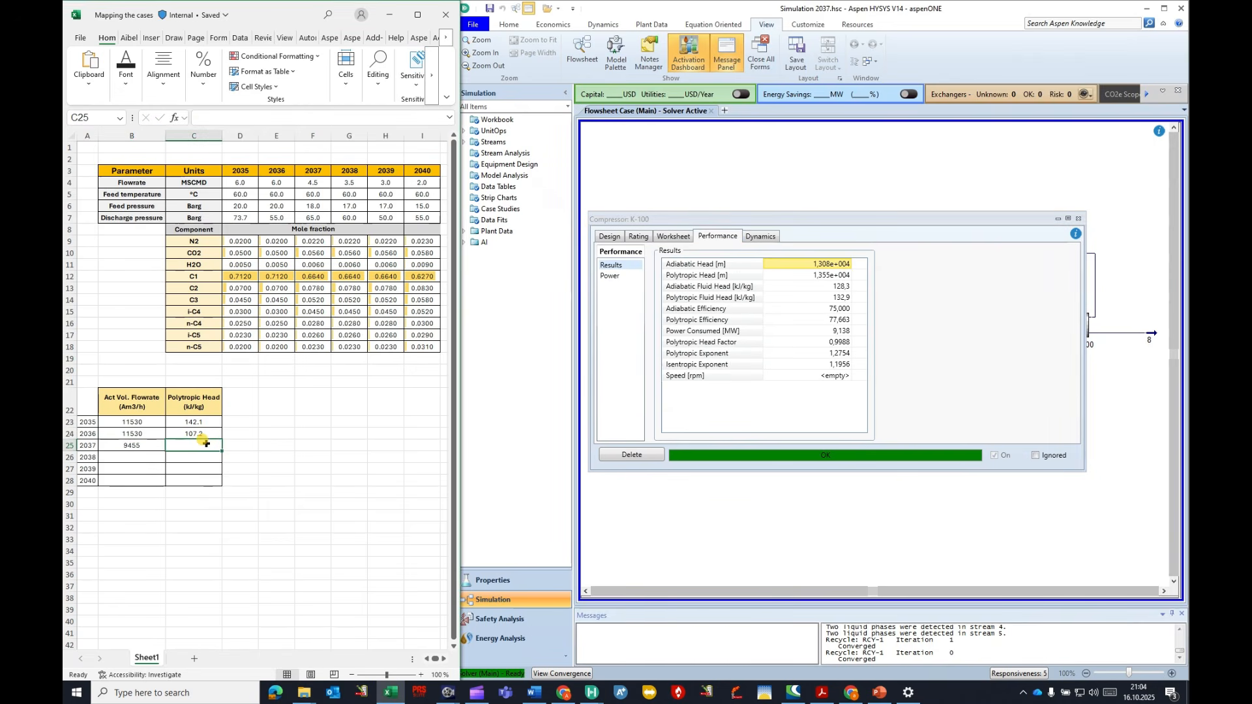
text(132)
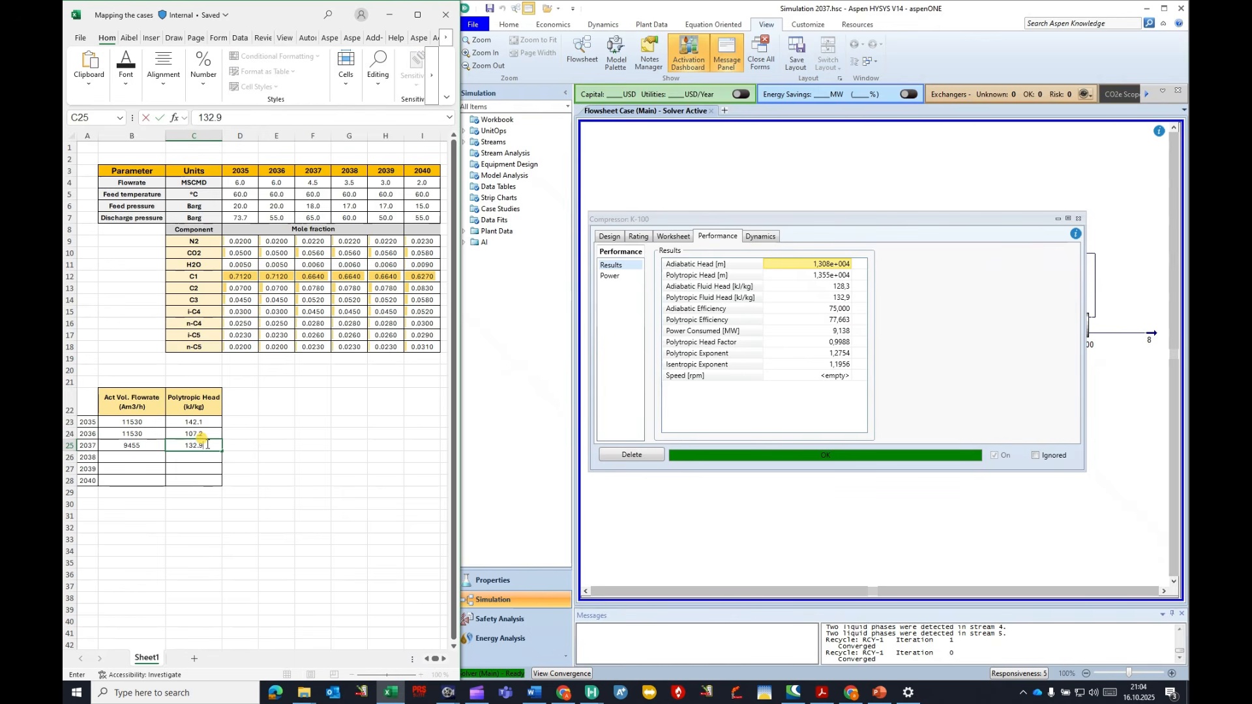
text(.9)
key(Return)
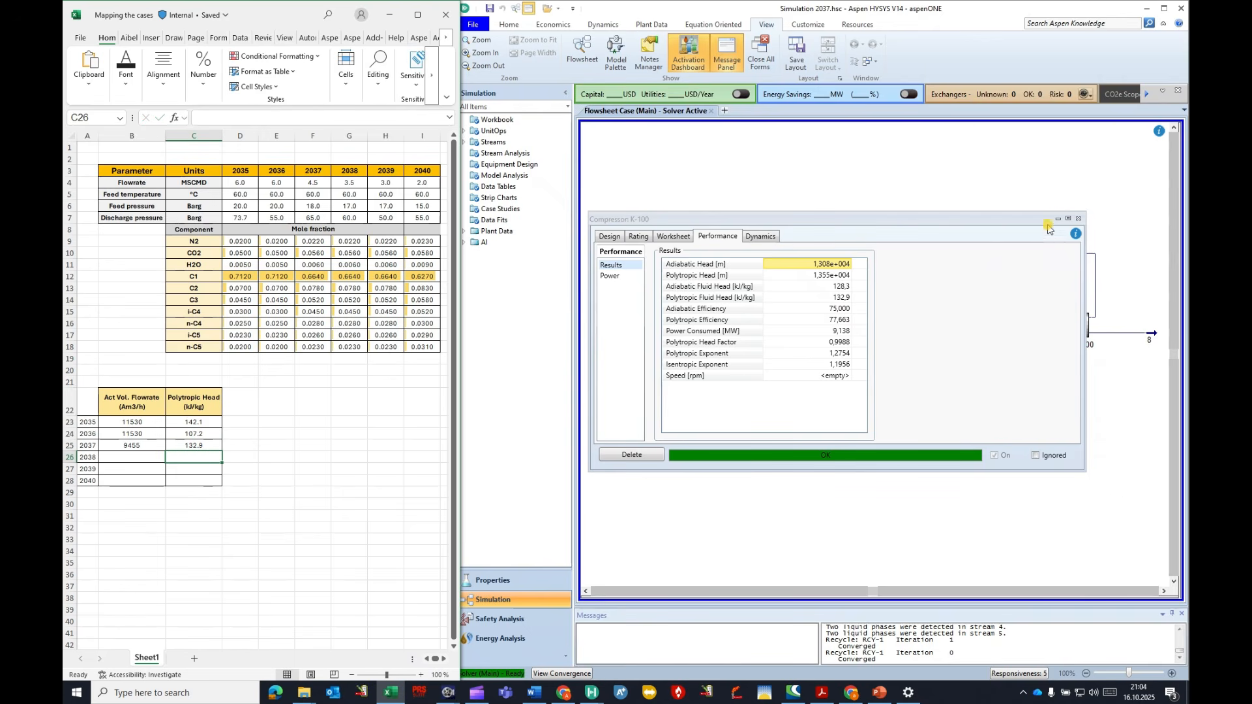
click(1079, 219)
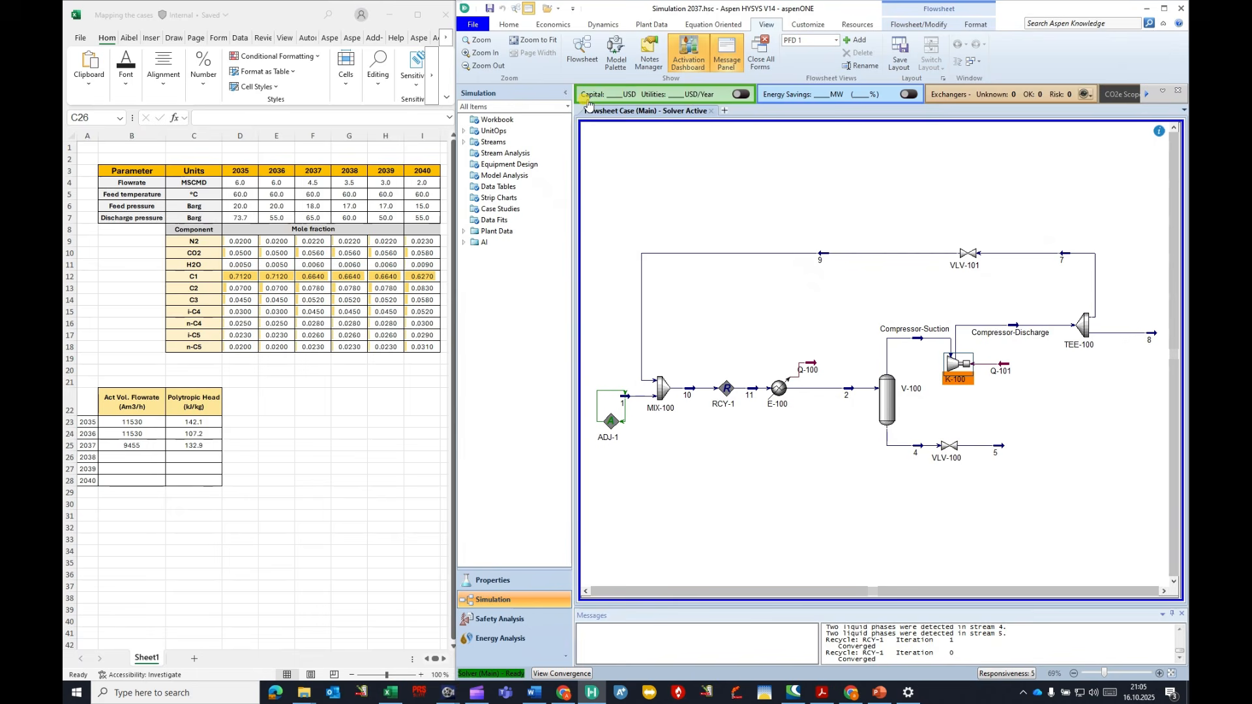
Step: Save the 2037 case, and save a copy of it as Simulation 2038
click(494, 9)
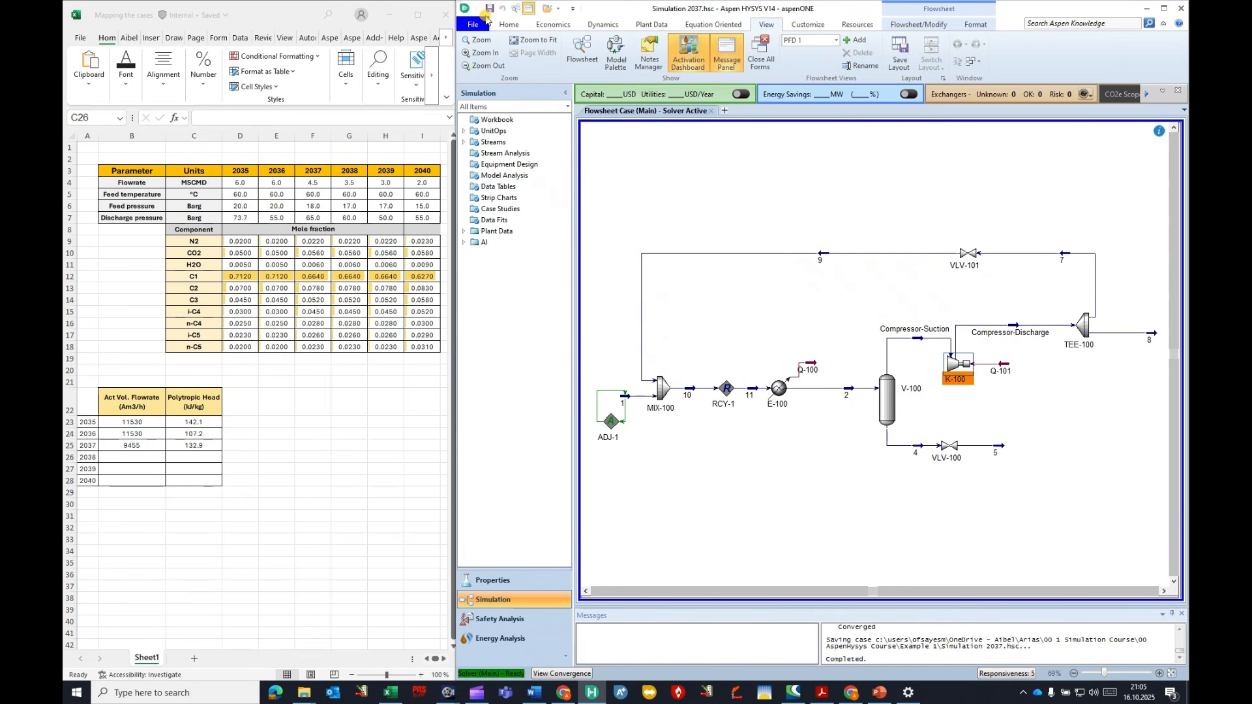
click(473, 24)
click(495, 116)
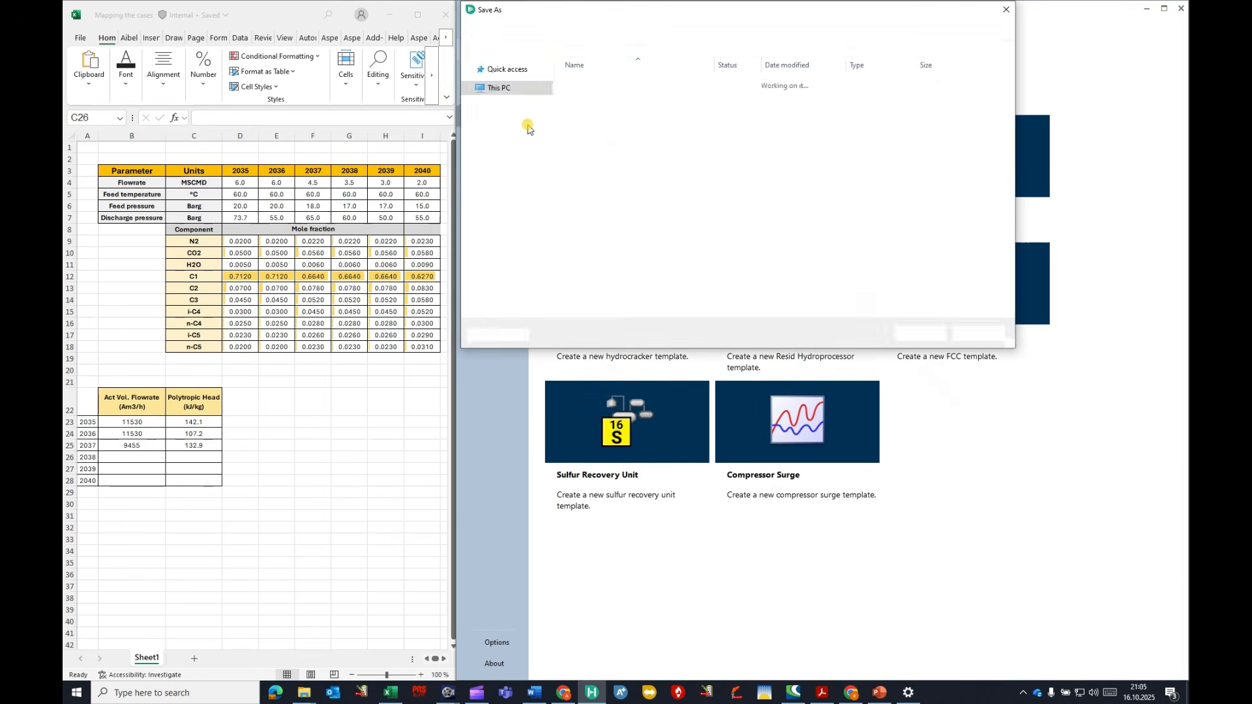
click(589, 293)
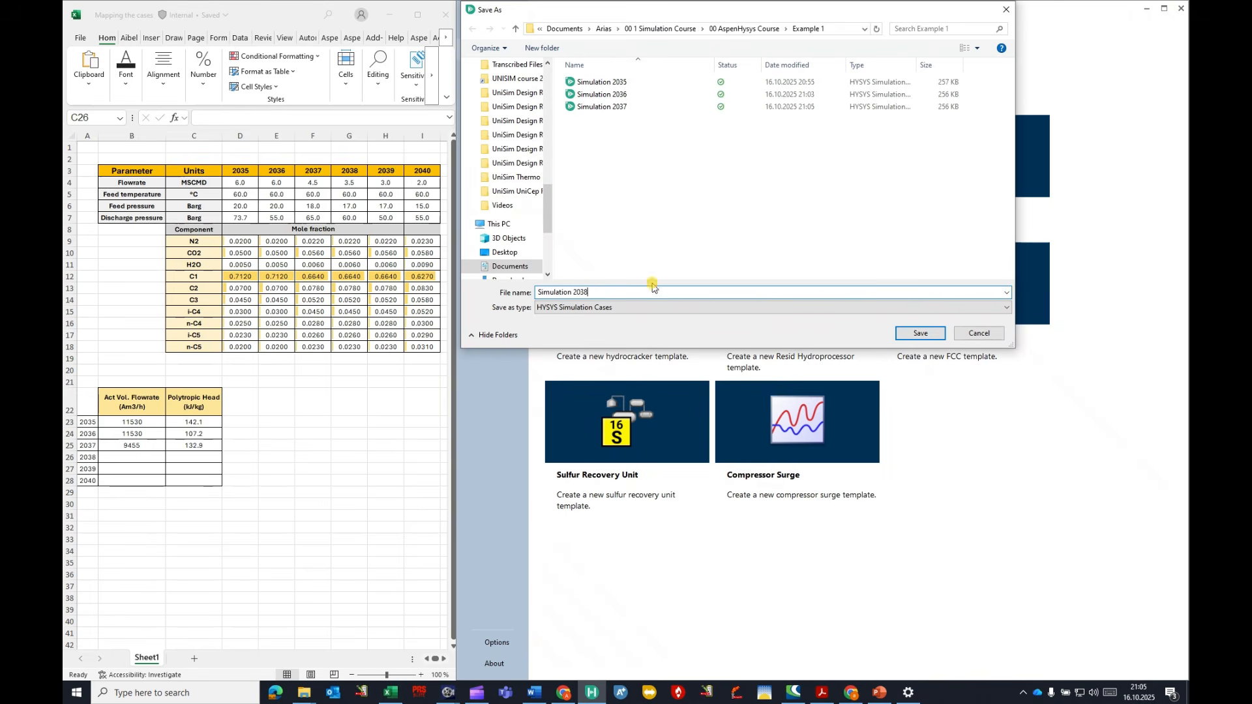
click(905, 325)
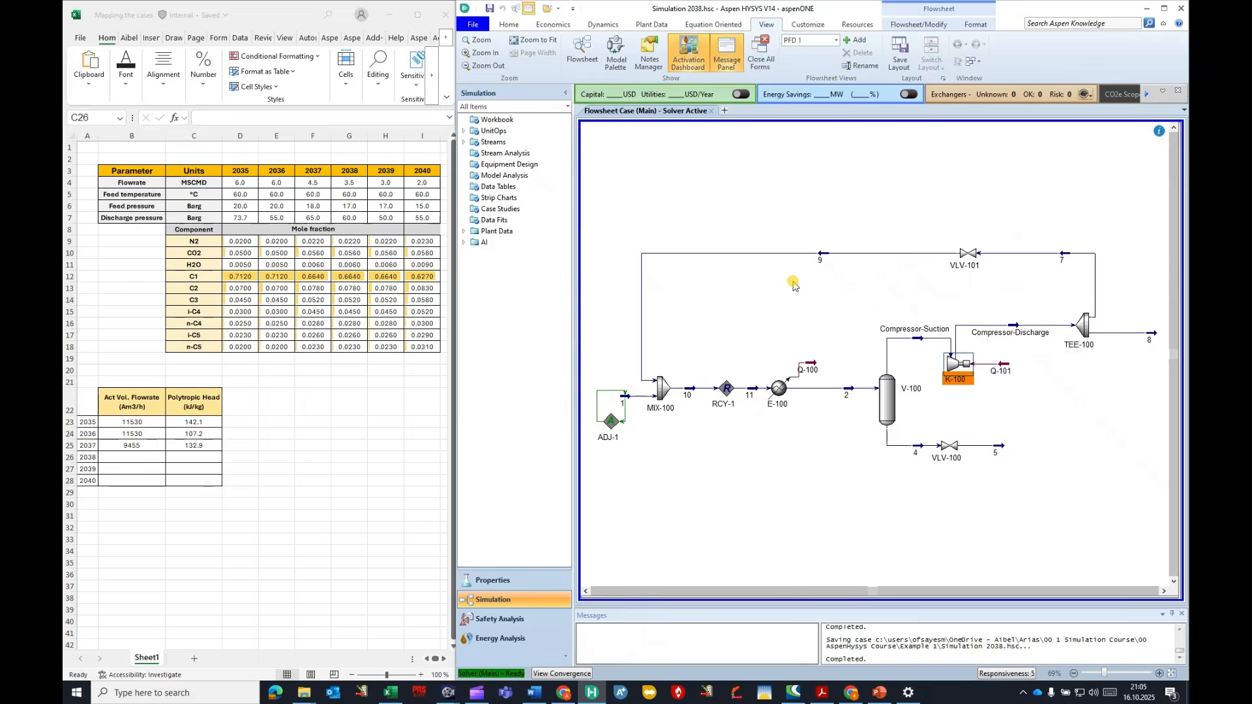
Step: Set the specified target value of the ADJ-1 adjust to 3.5 MSm3/d for the 2038 case
double_click(611, 420)
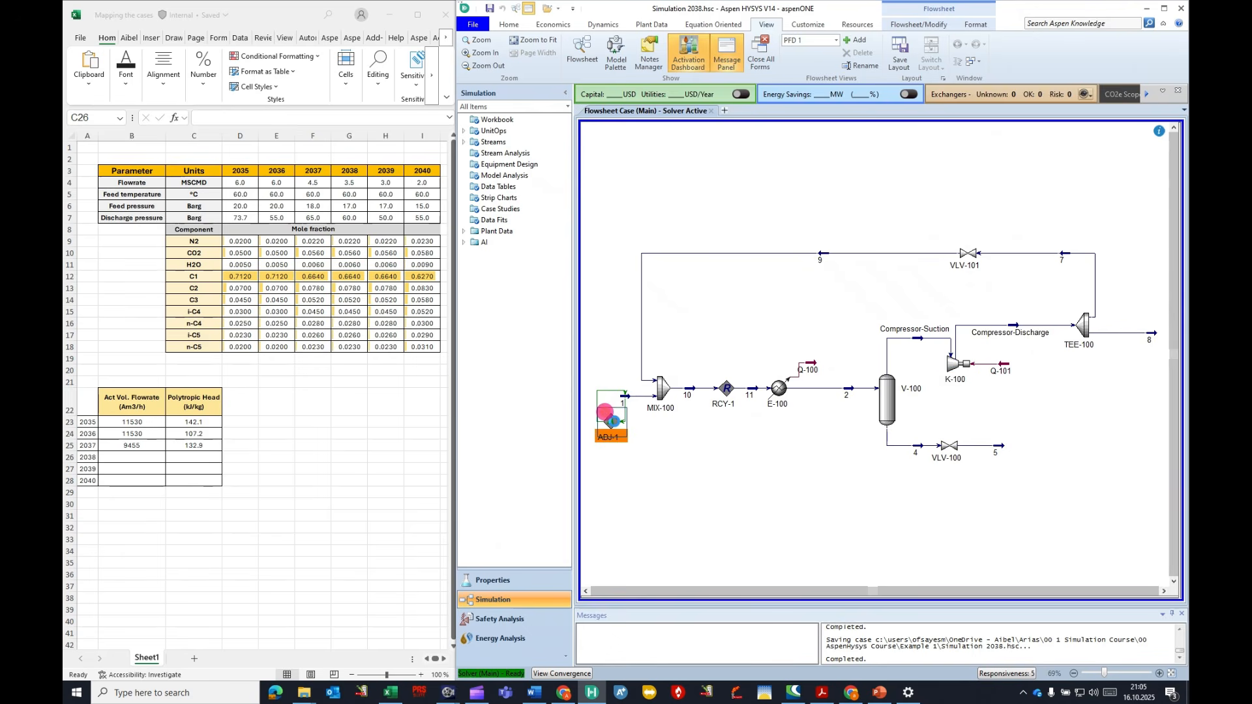
click(931, 388)
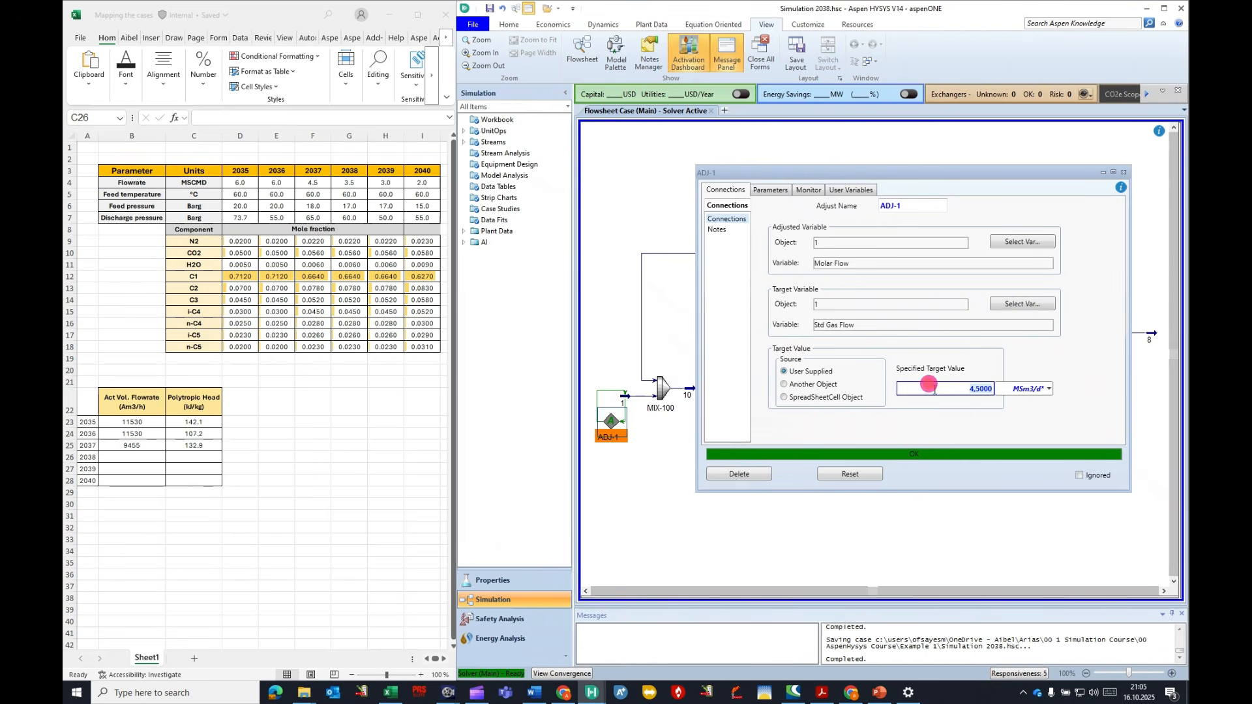
text(3,5)
key(Return)
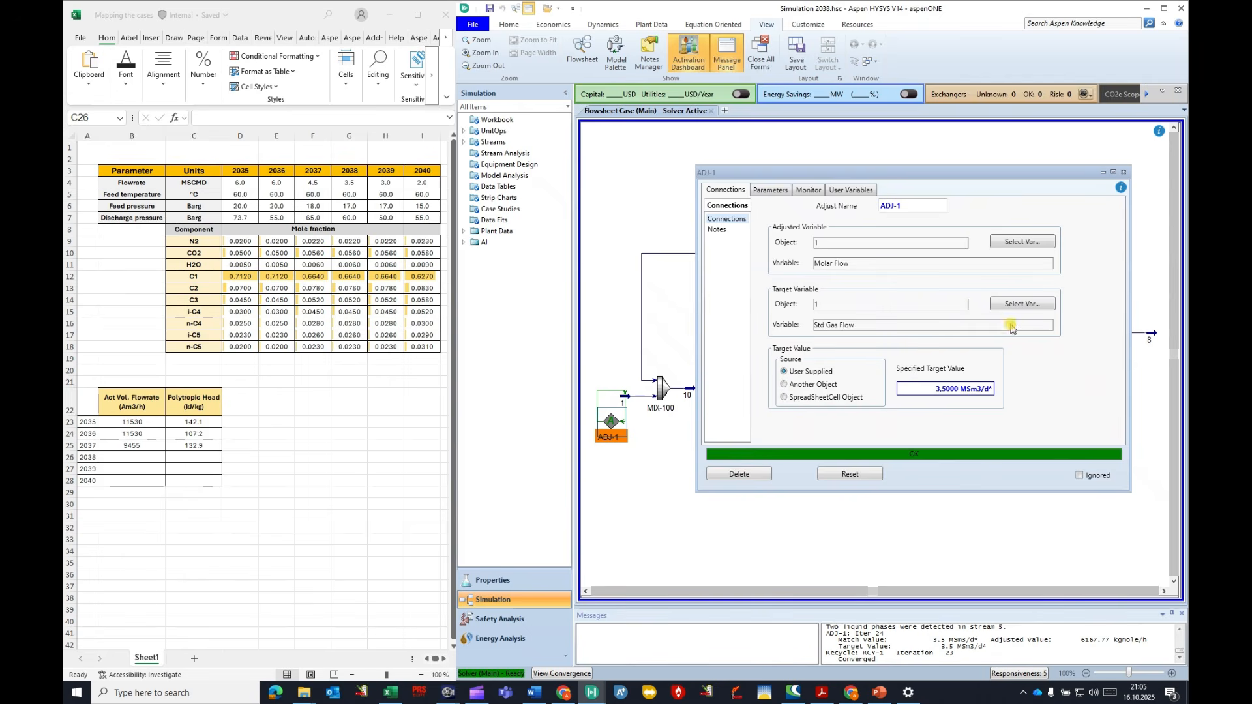
click(1123, 172)
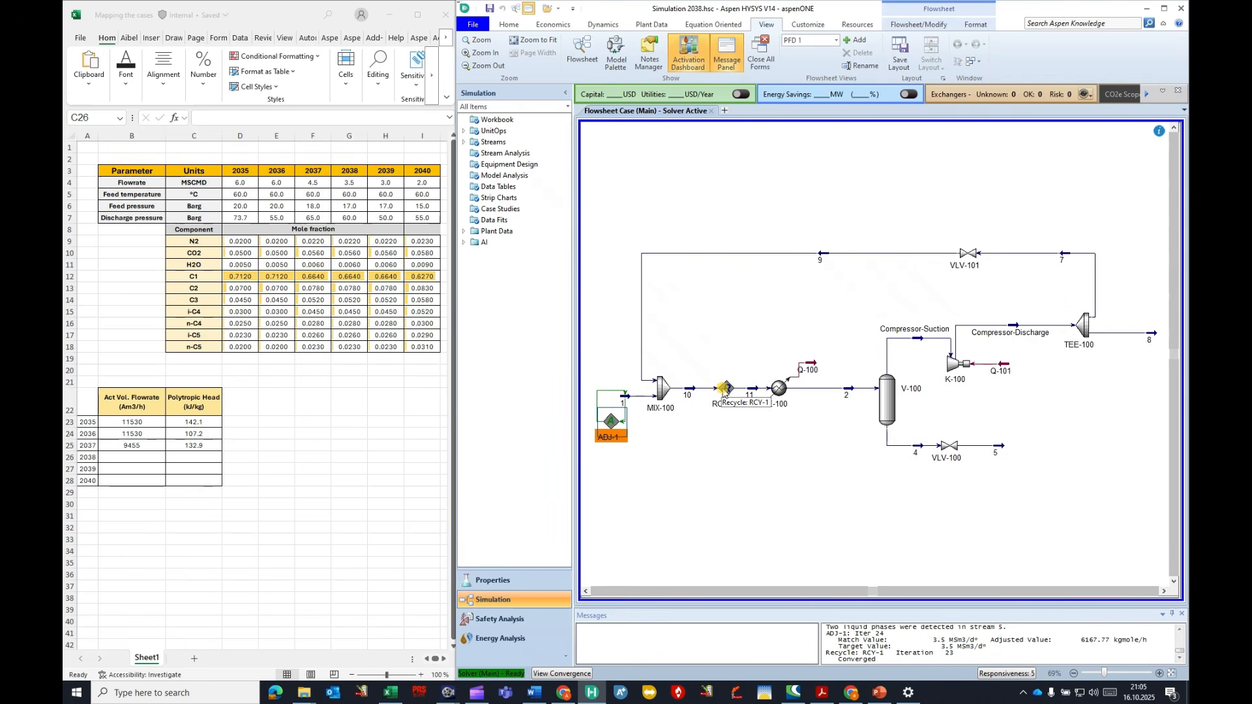
Step: Set the pressure of feed stream 1 to 17 bar_g and check its composition against the 2038 mole fractions
double_click(625, 396)
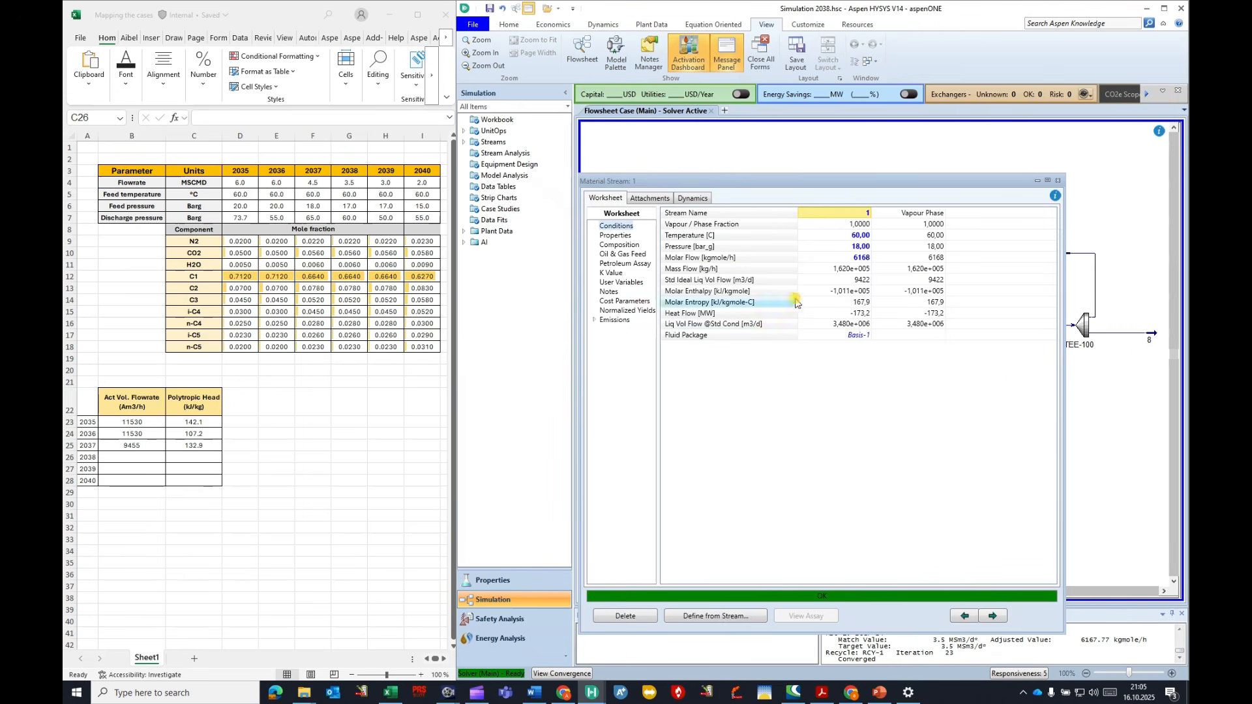
click(861, 246)
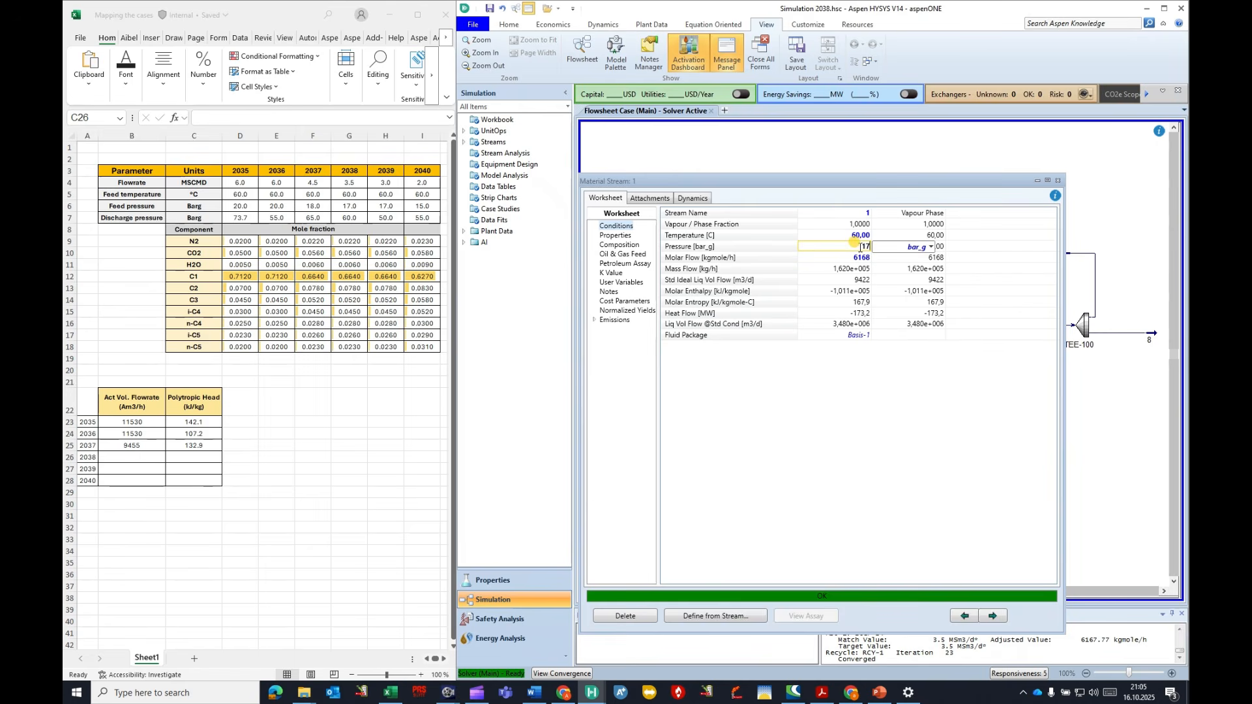
text(17)
key(Return)
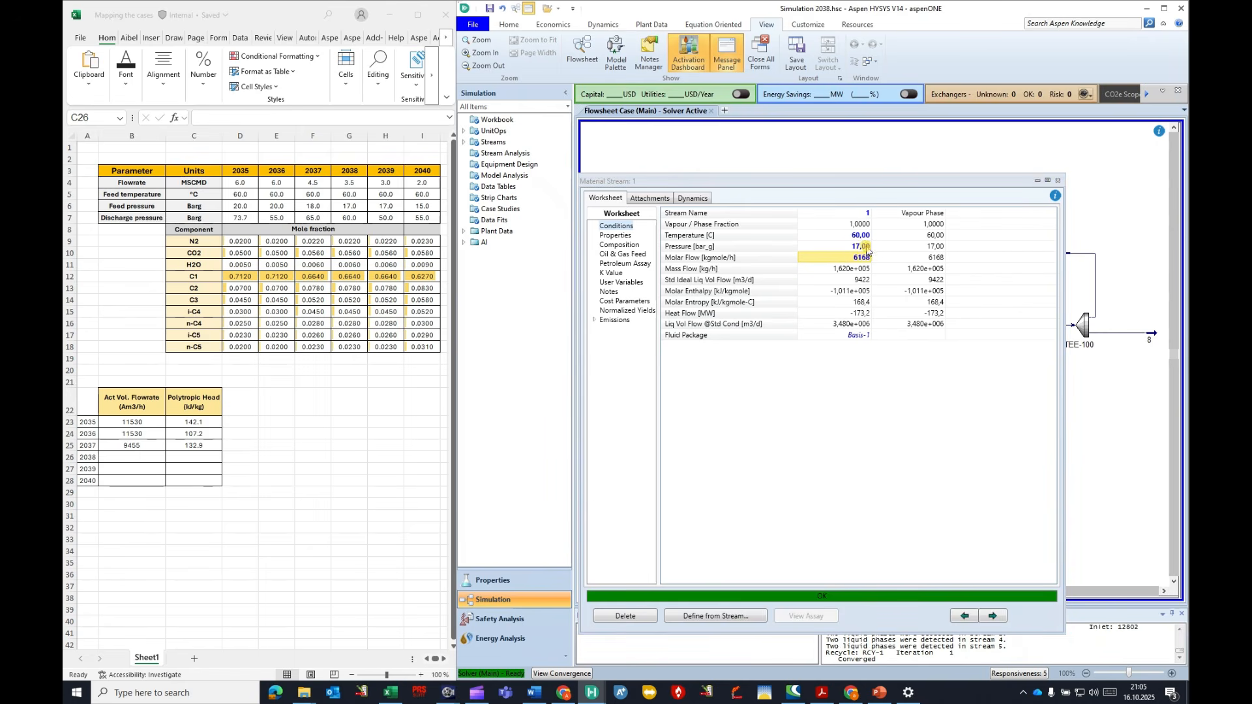
click(620, 245)
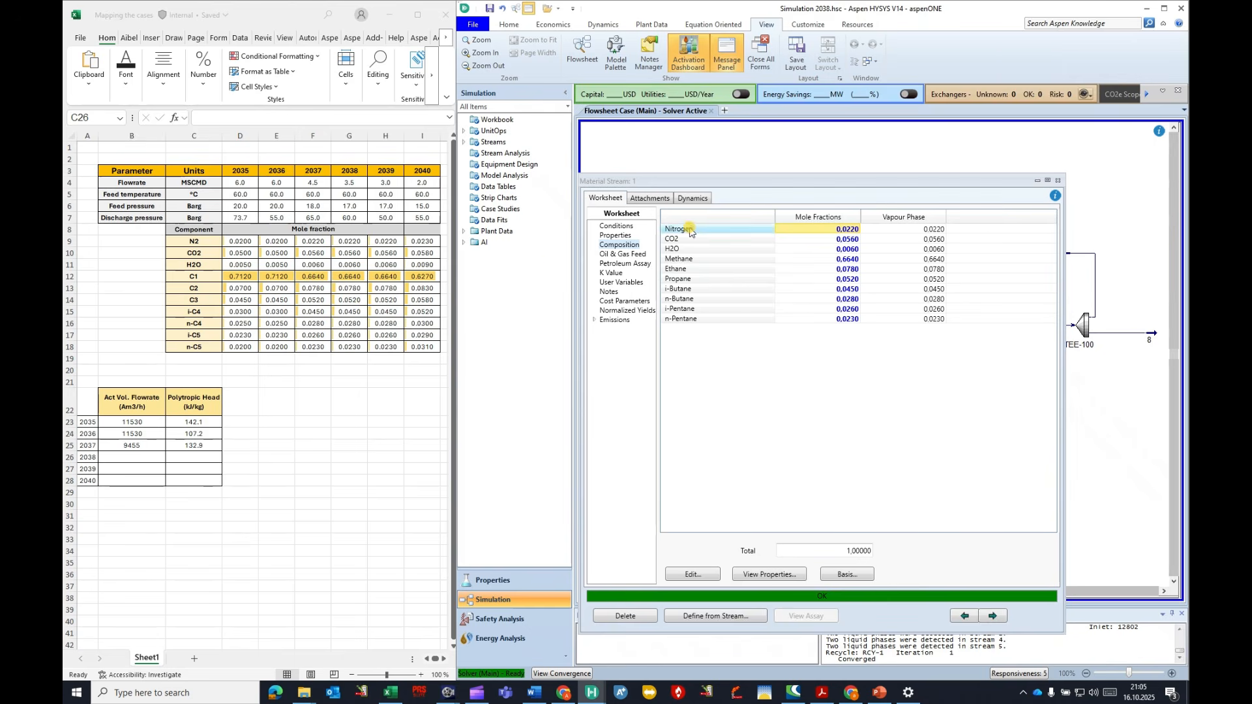
click(1058, 182)
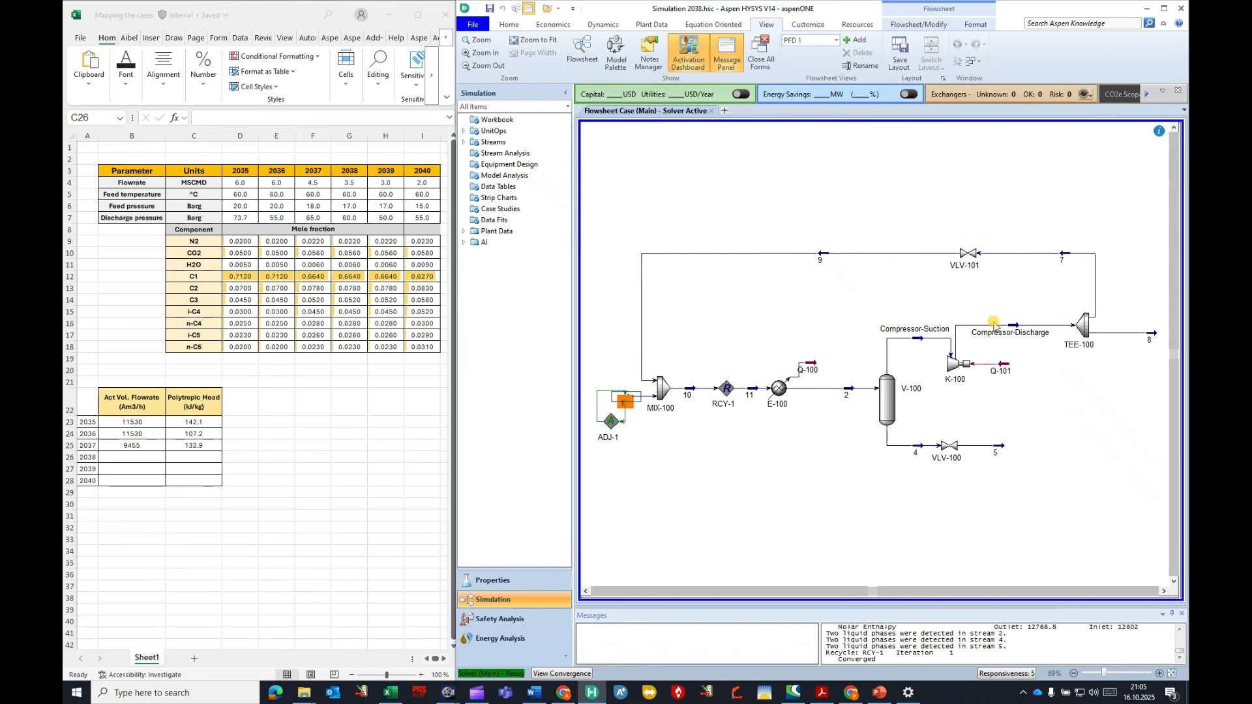
Step: Set the pressure of the Compressor-Discharge stream to 60 bar_g
double_click(994, 324)
click(853, 246)
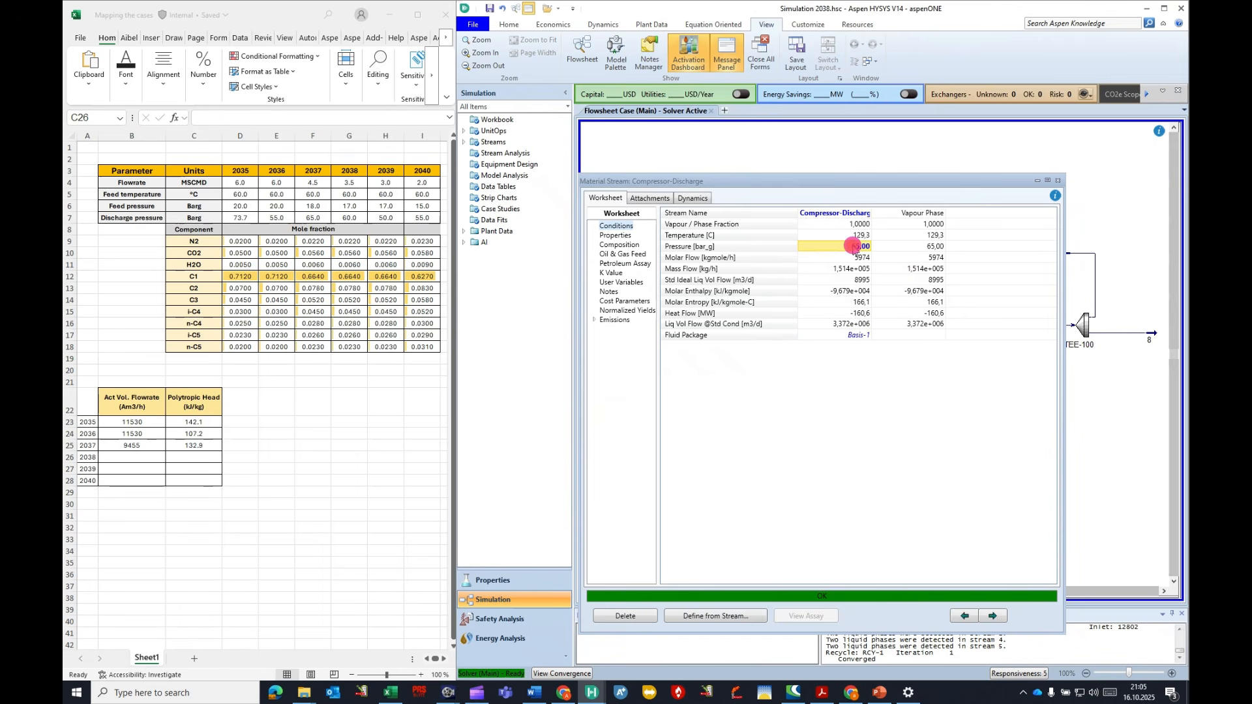
text(60)
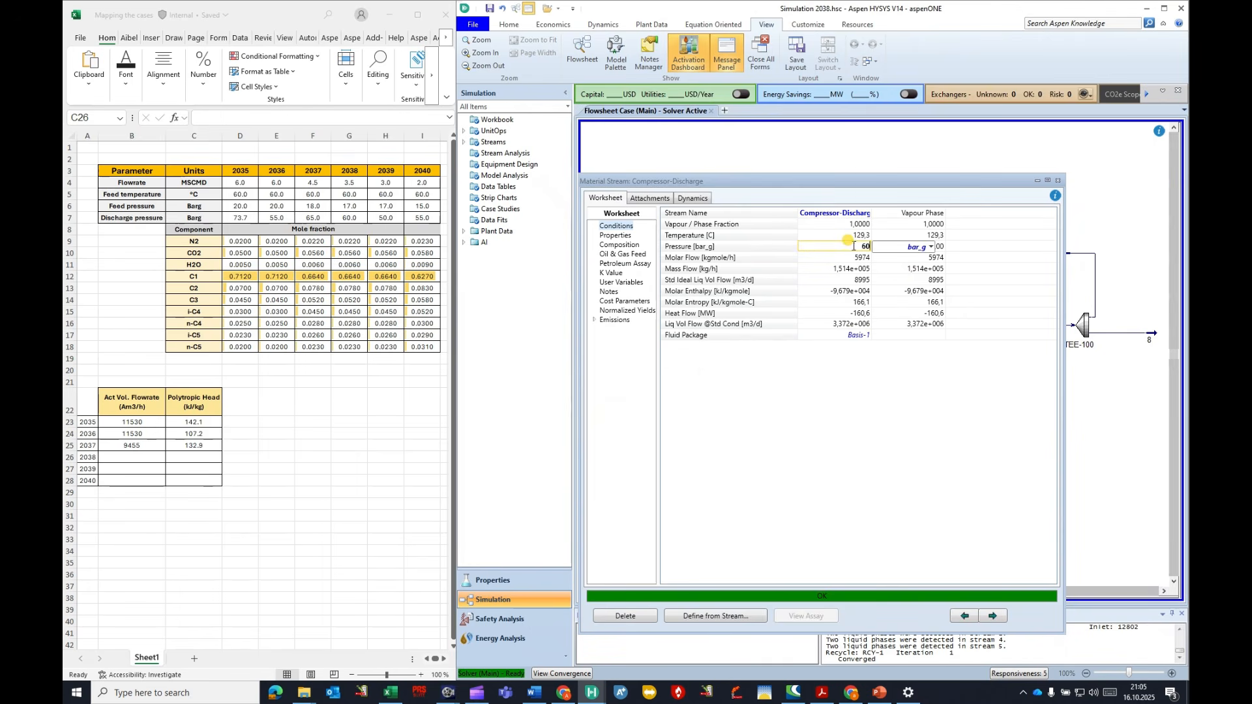
key(Return)
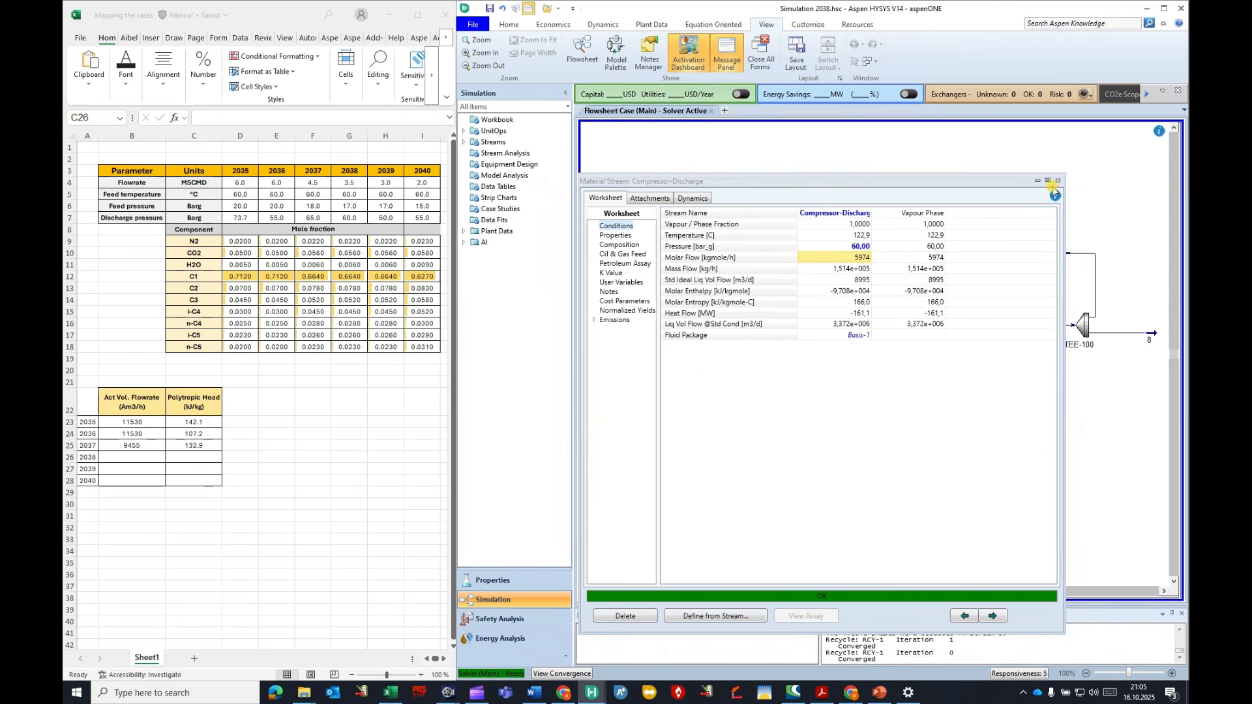
click(1058, 182)
Step: Enter K-100's polytropic fluid head of 129.6 kJ/kg in the spreadsheet's 2038 row
double_click(945, 369)
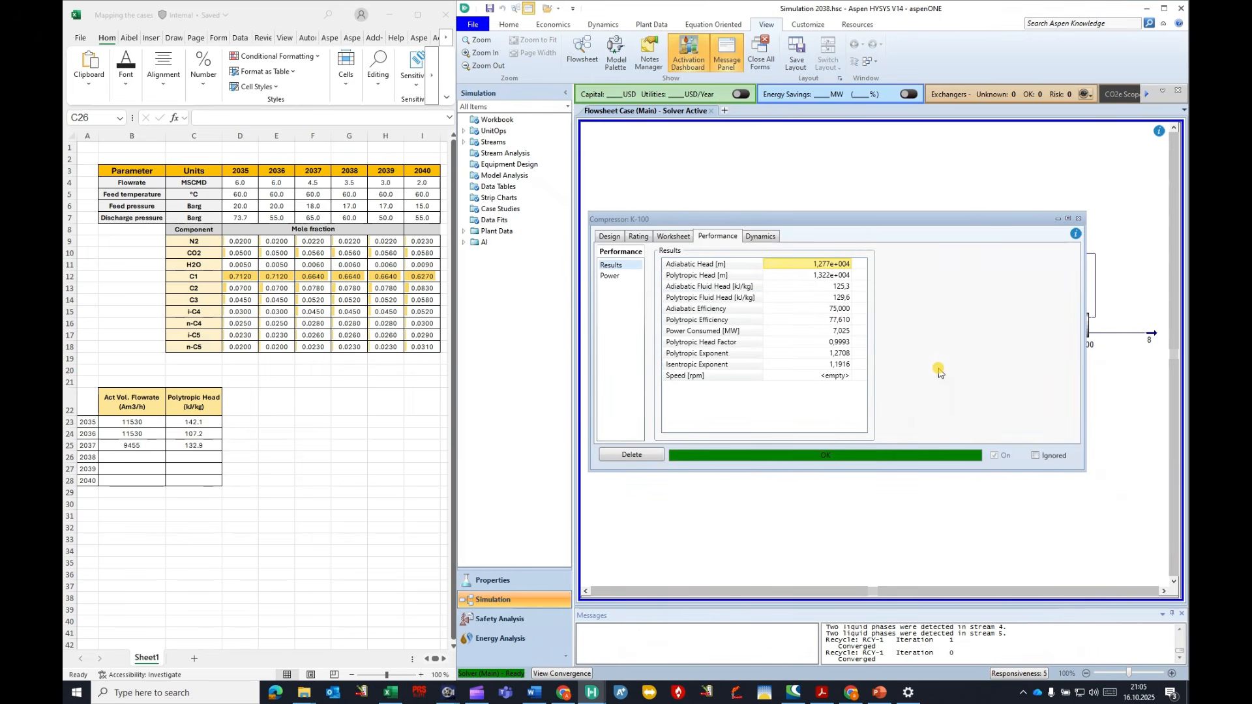
click(208, 455)
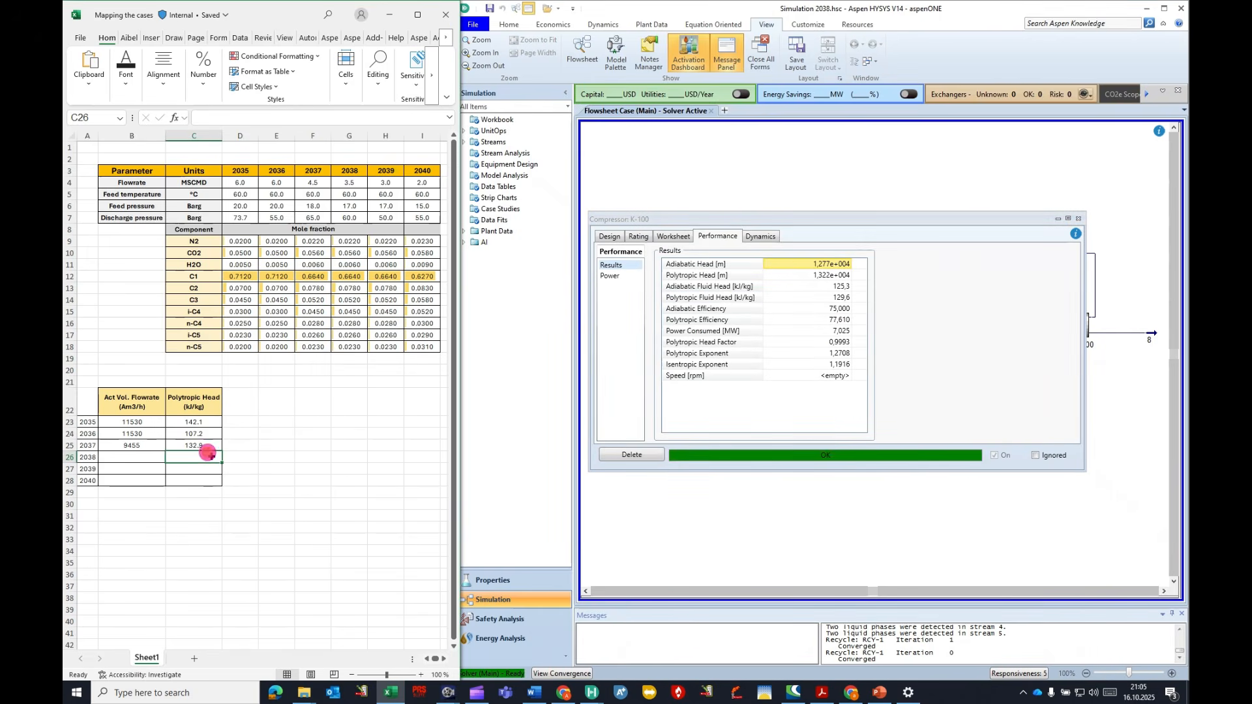
text(129.6)
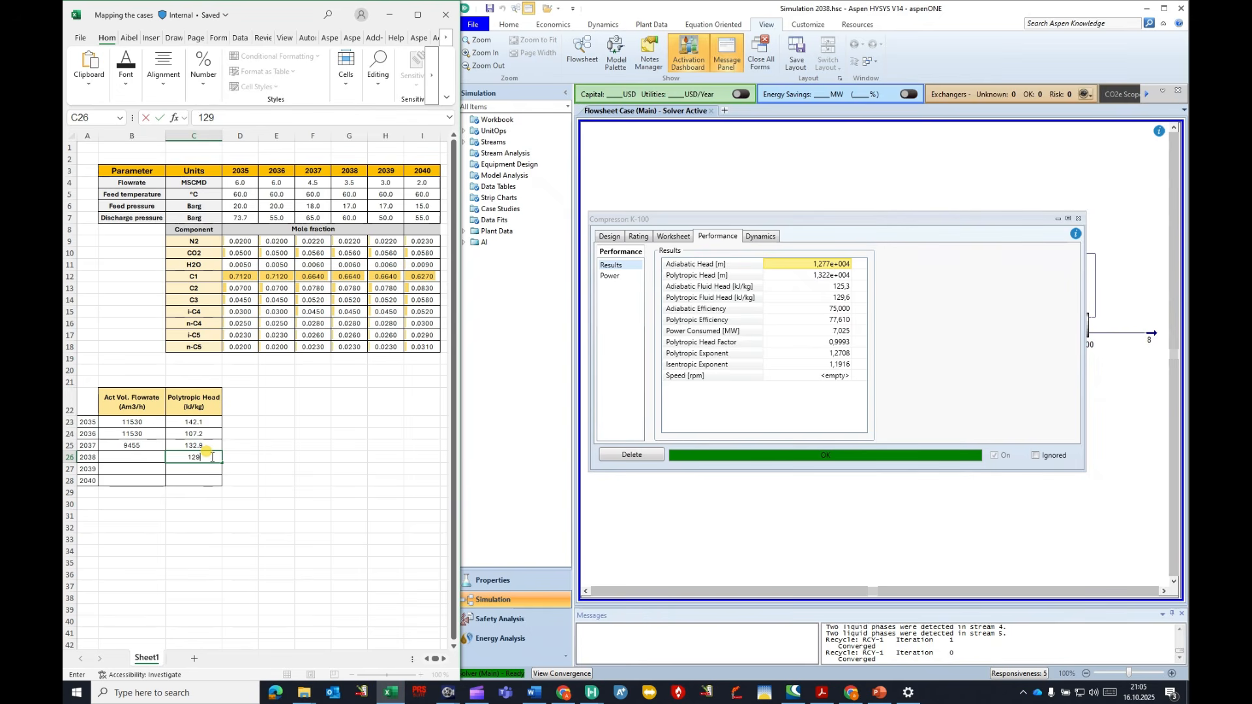
Step: Enter K-100's suction actual volume flow of 7851 m3/h in the spreadsheet's 2038 row, and close the compressor's properties
click(677, 237)
click(620, 275)
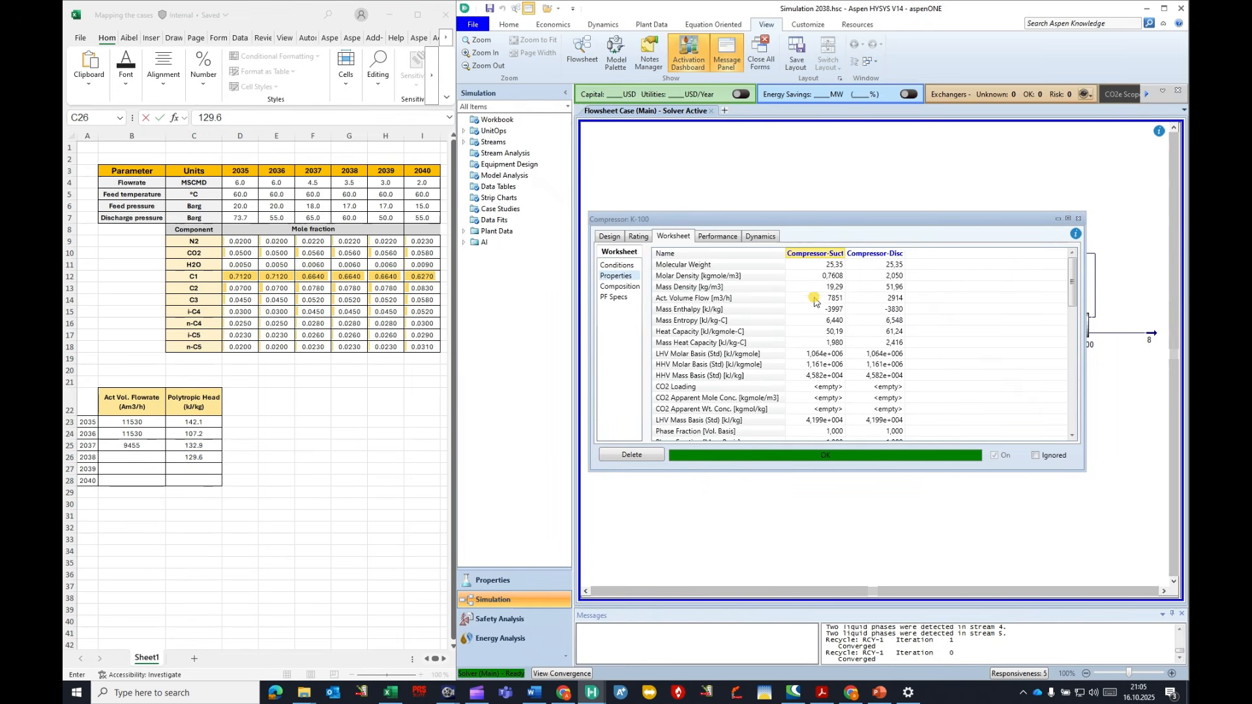
click(135, 457)
text(78)
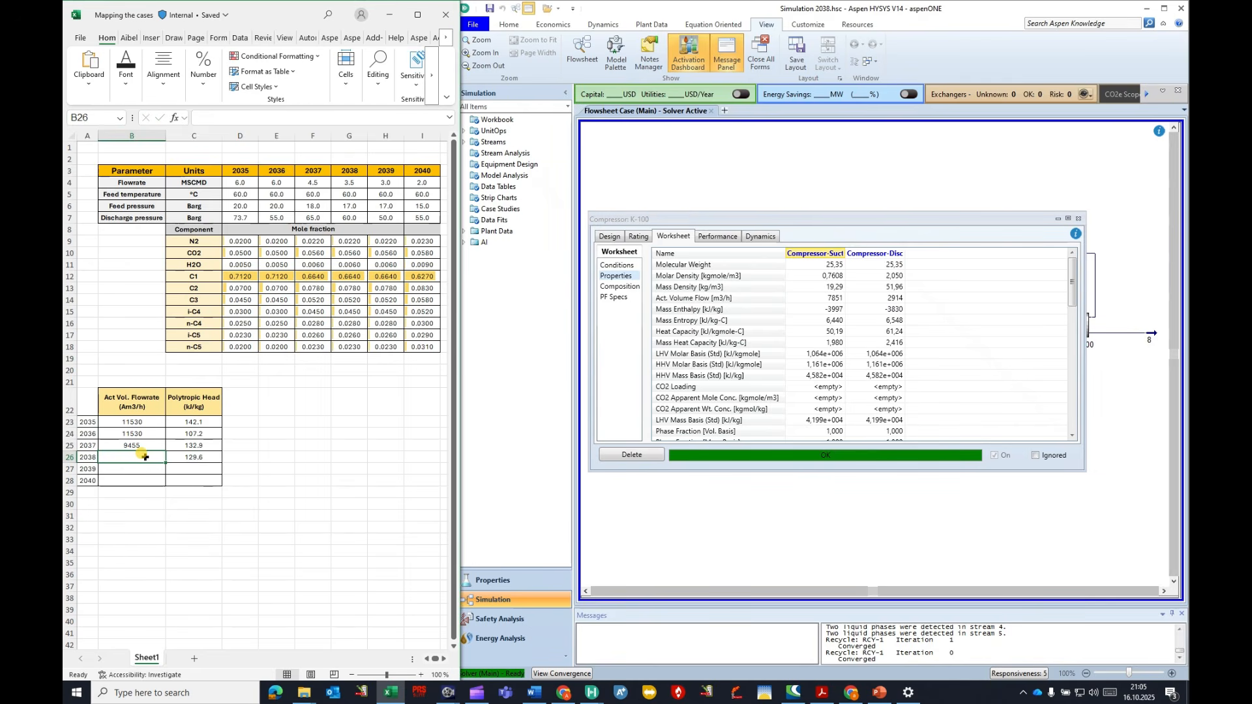
text(51)
click(145, 478)
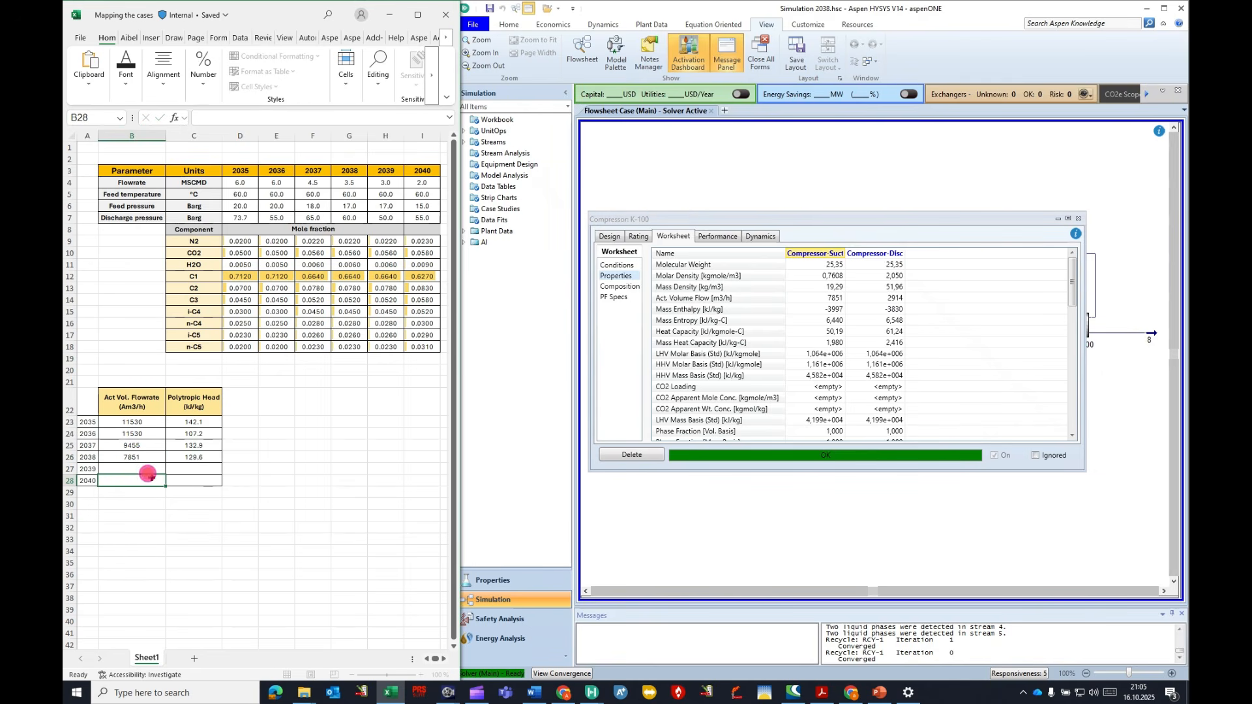
click(1078, 220)
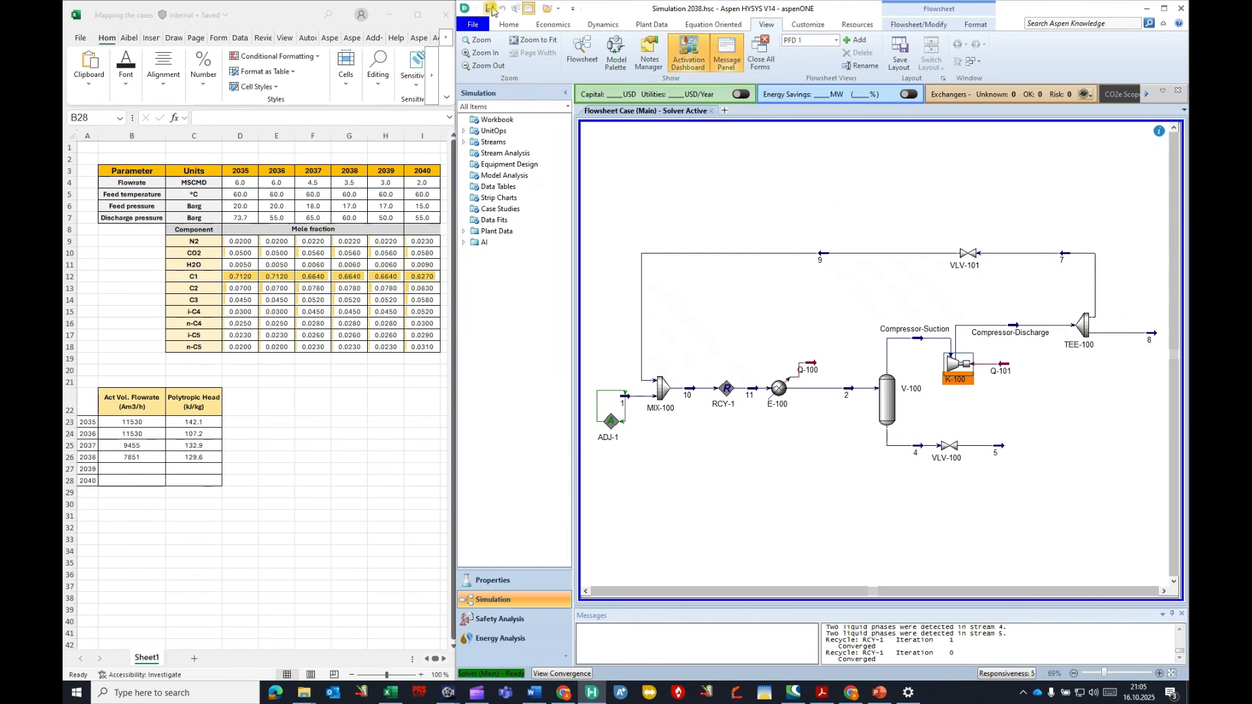
Step: Save the 2038 case, and save a copy of it as Simulation 2039
click(490, 8)
click(473, 25)
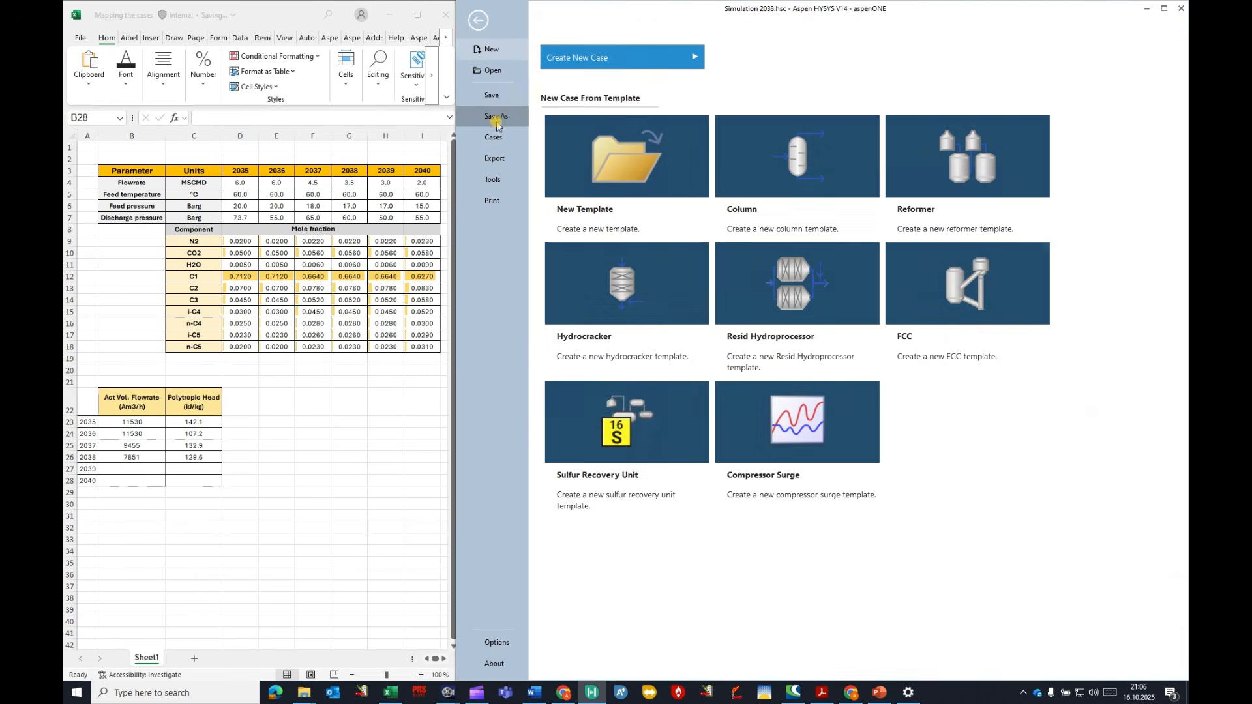
click(510, 130)
click(594, 287)
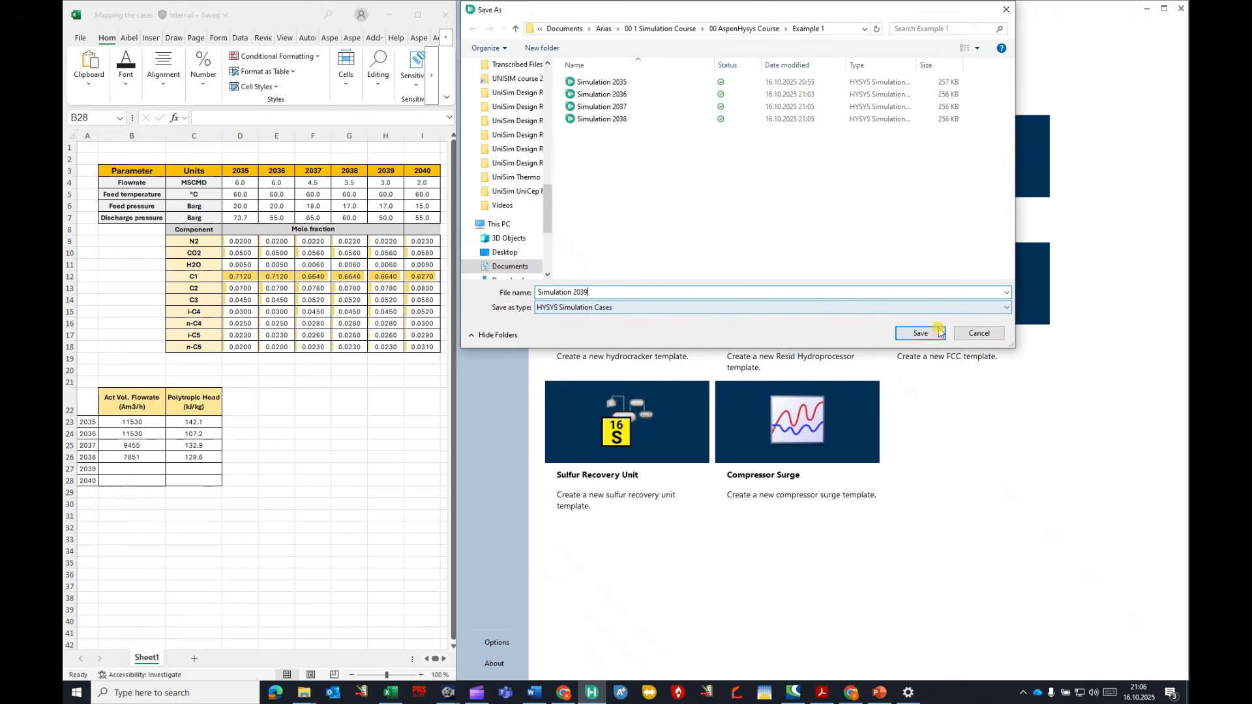
click(920, 333)
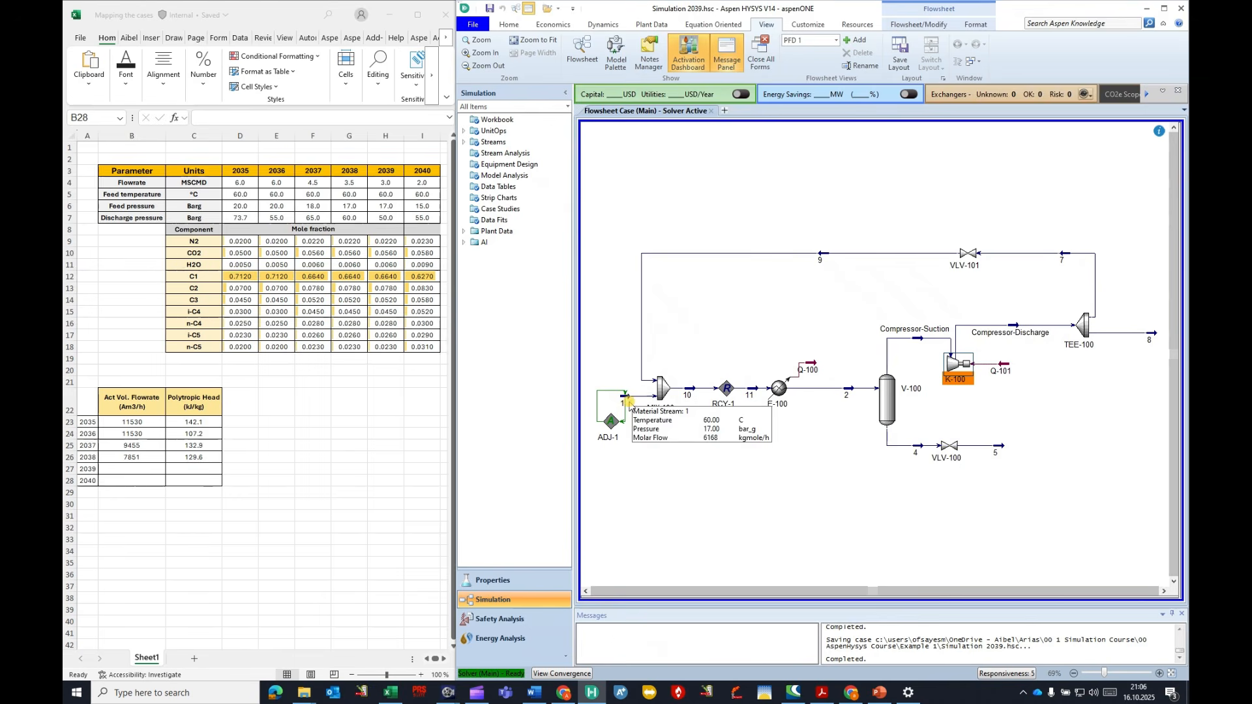
Step: Set the specified target value of the ADJ-1 adjust to 3.0 MSm3/d for the 2039 case
double_click(611, 421)
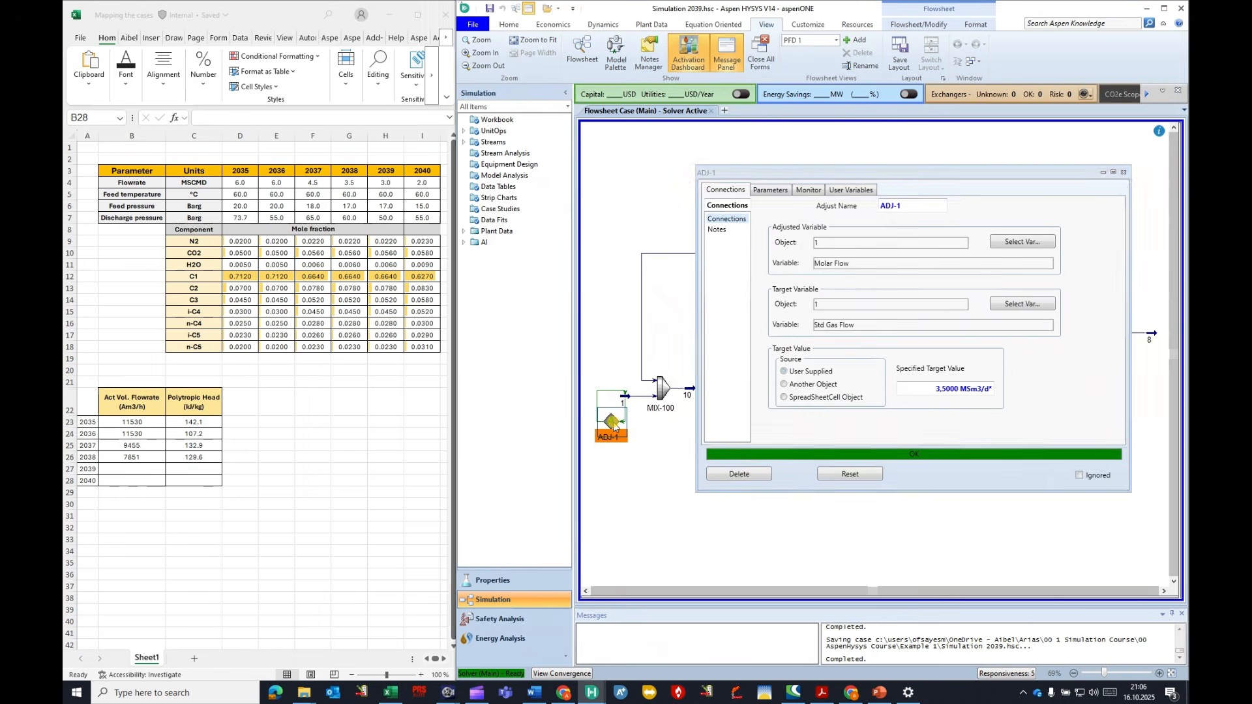
click(931, 390)
text(3,5000)
key(Return)
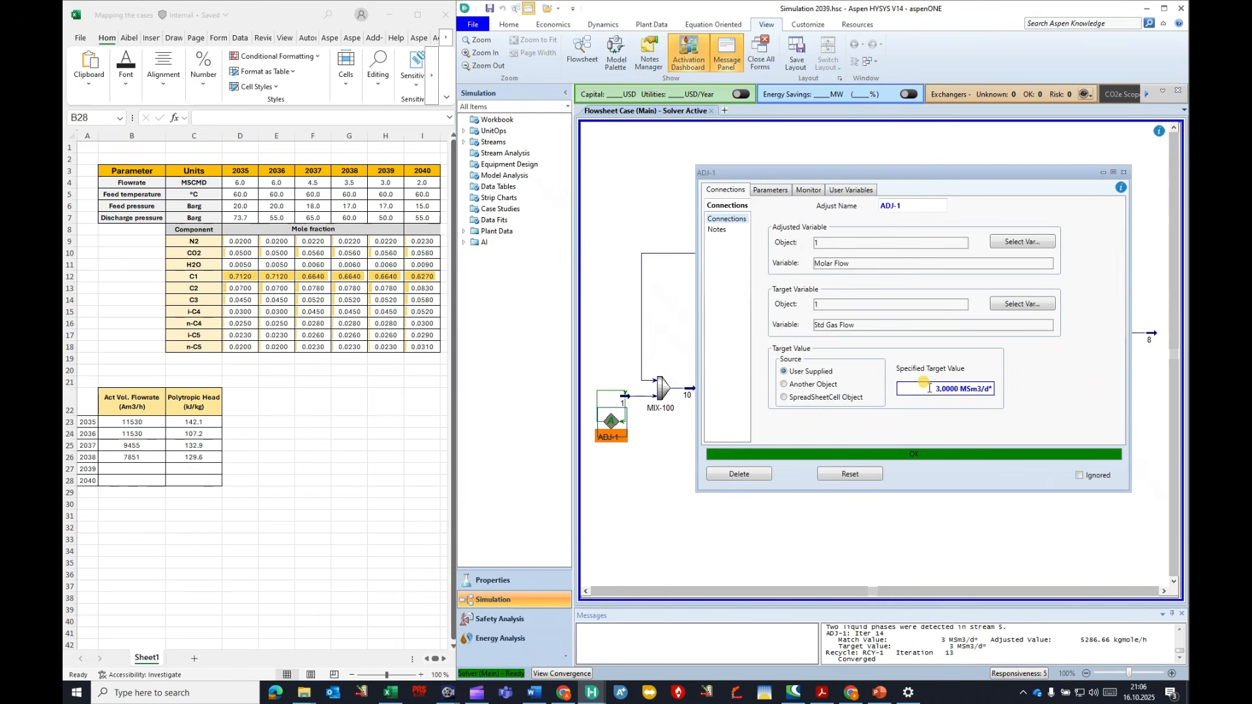
click(1124, 173)
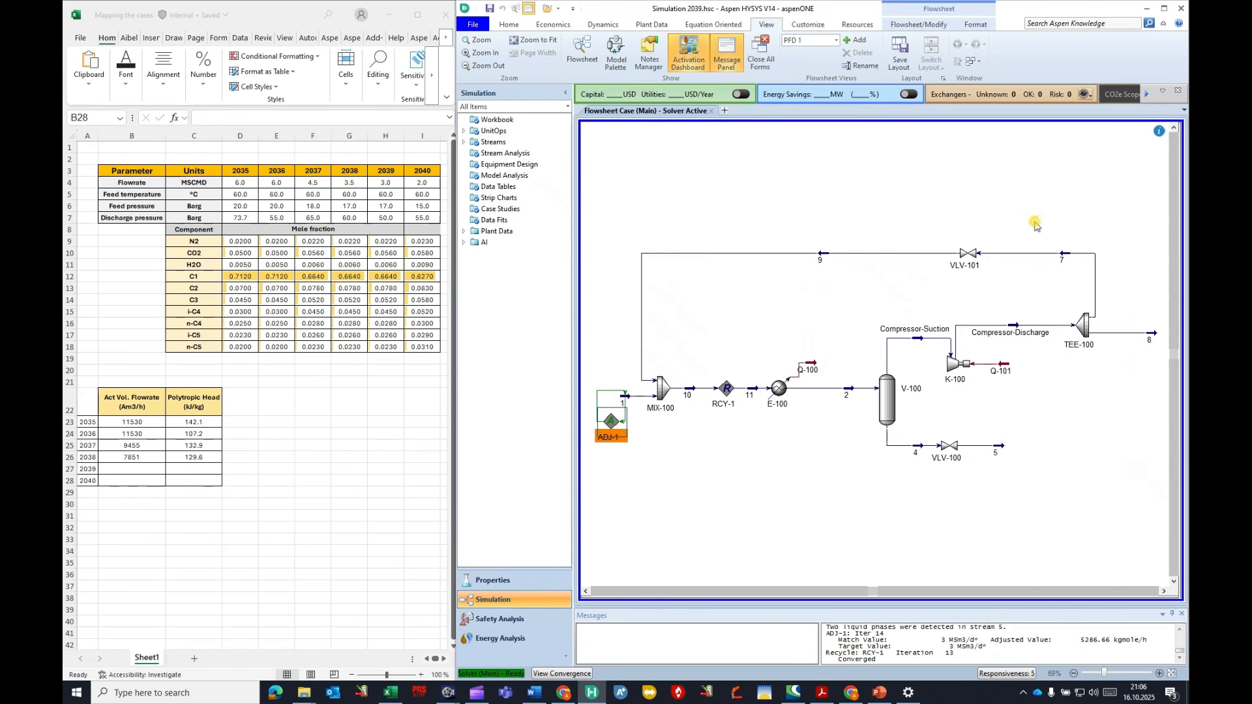
Step: Check feed stream 1's conditions and set the pressure of the Compressor-Discharge stream to 50 bar_g
mouse_move(637, 397)
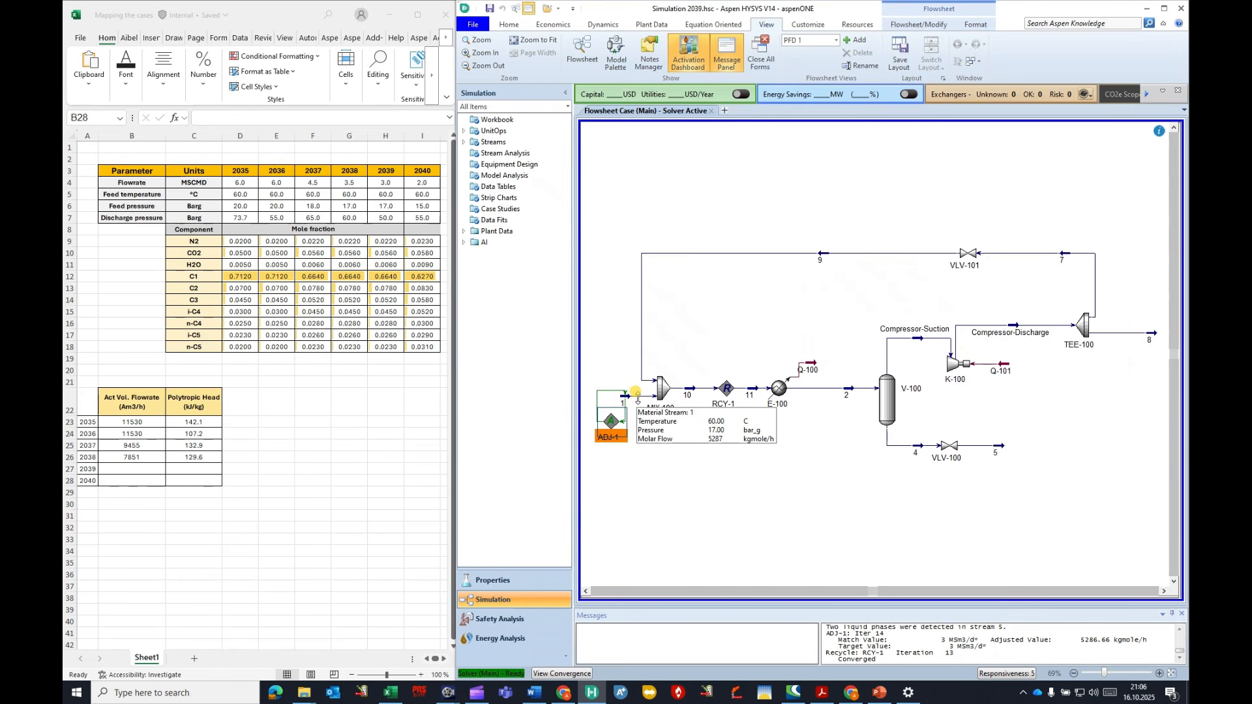
double_click(996, 325)
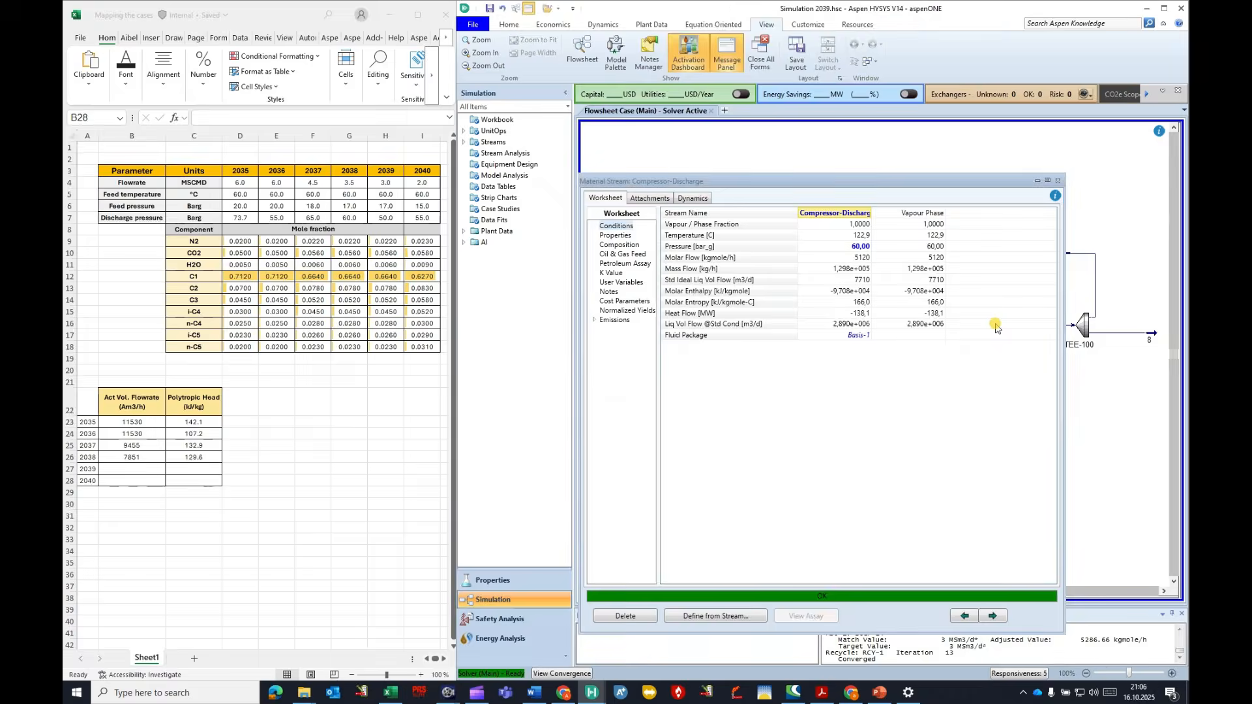
click(859, 252)
text(50)
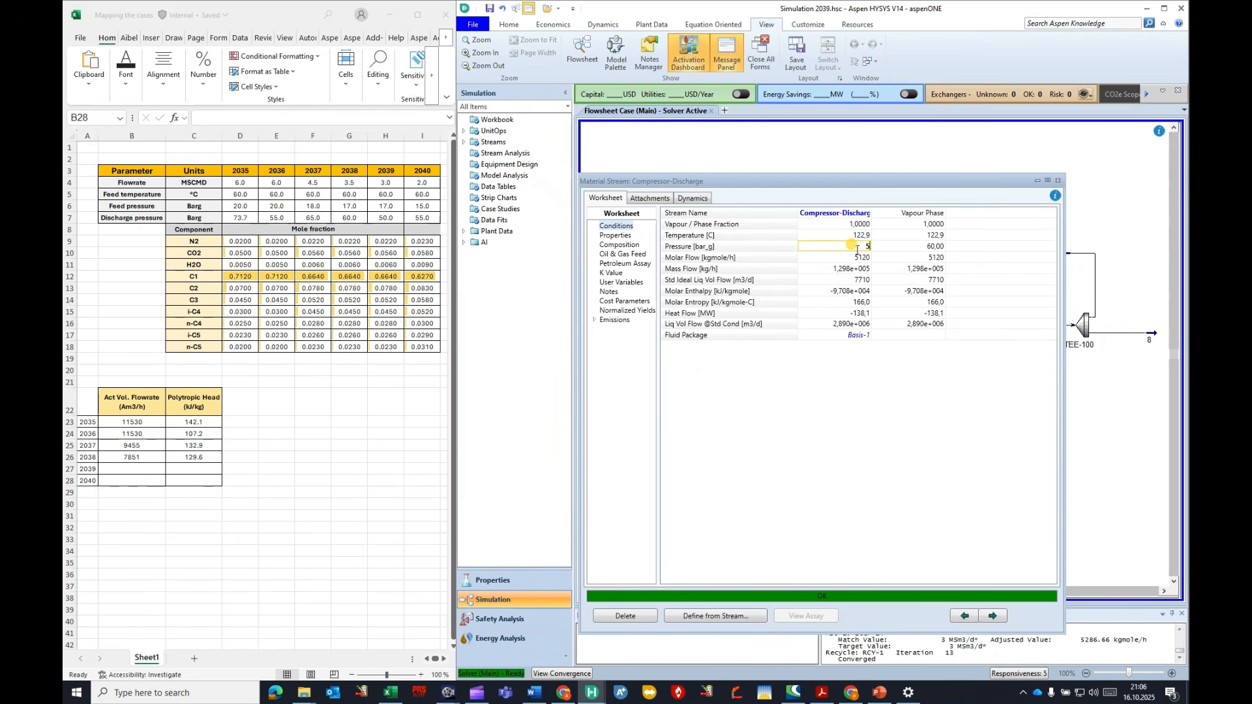
click(833, 272)
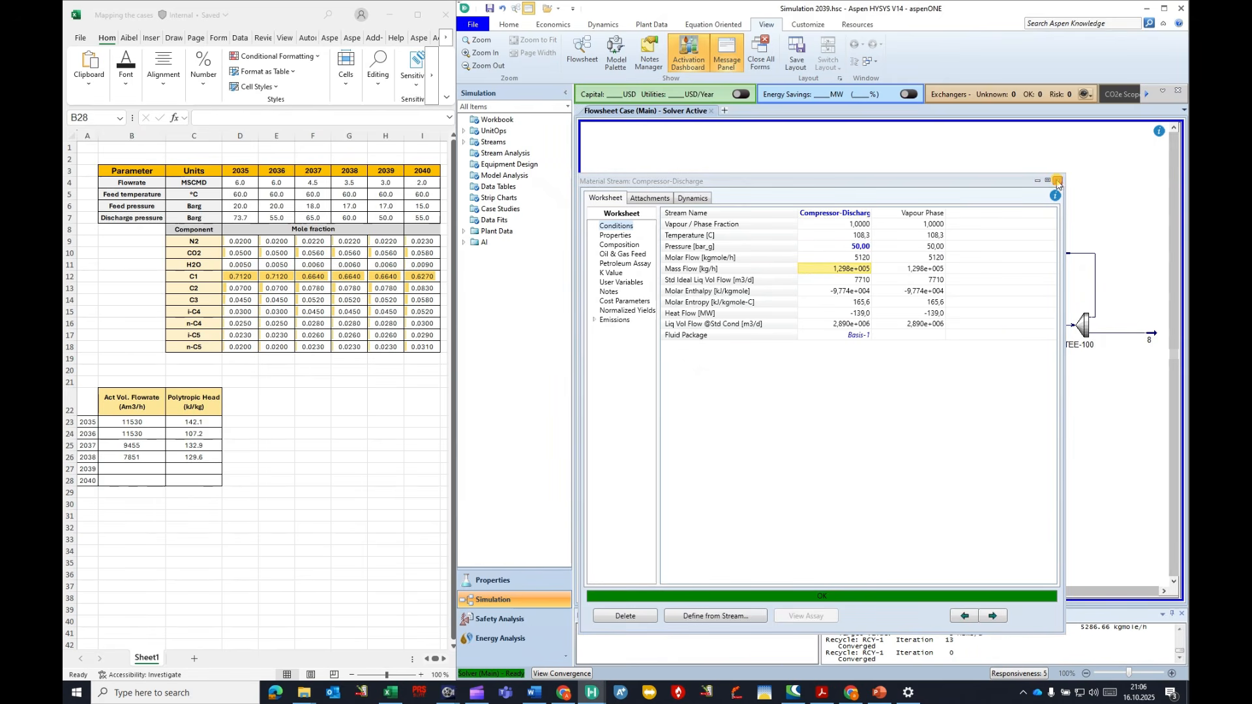
click(1058, 181)
Step: Enter K-100's suction actual volume flow of 6730 m3/h in the spreadsheet's 2039 row
double_click(949, 360)
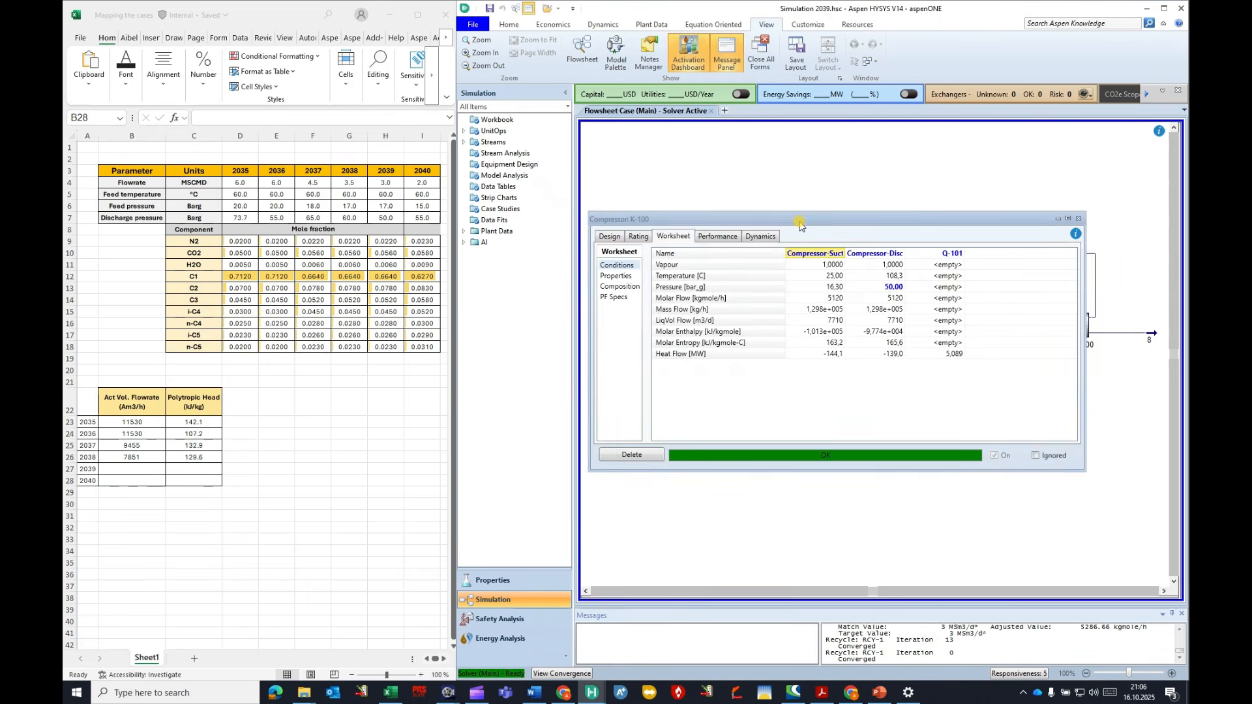
click(599, 284)
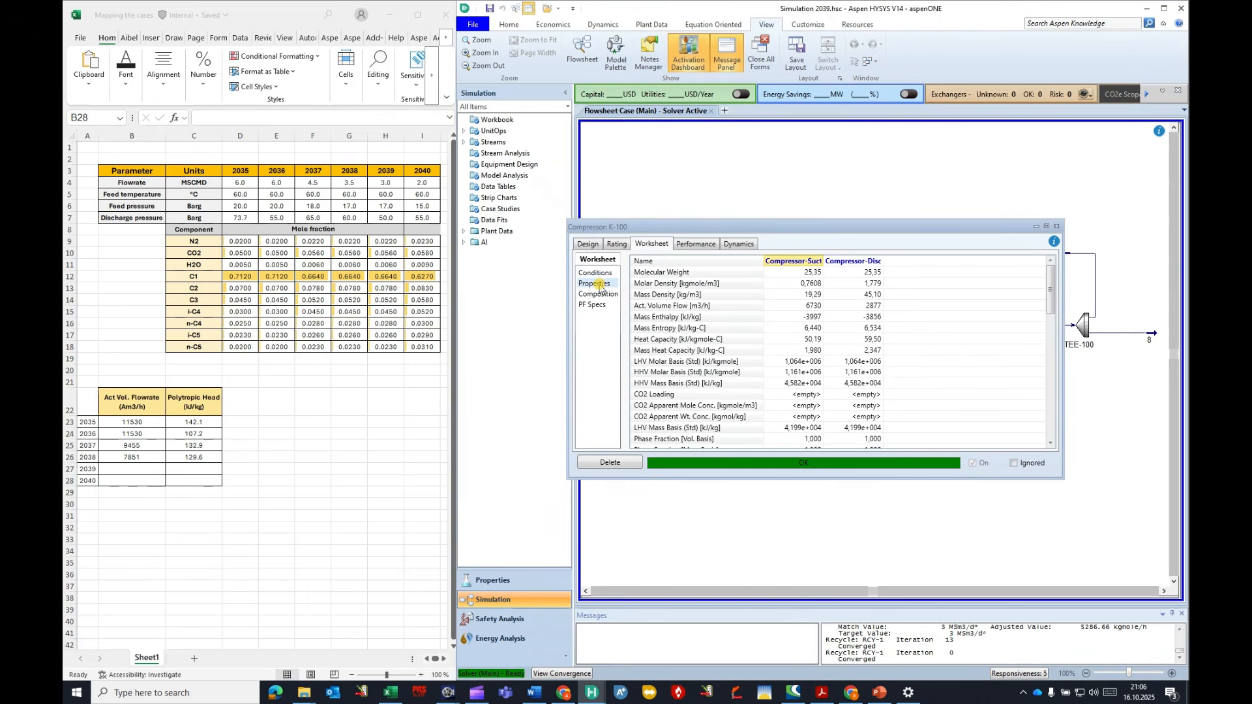
click(135, 466)
text(673)
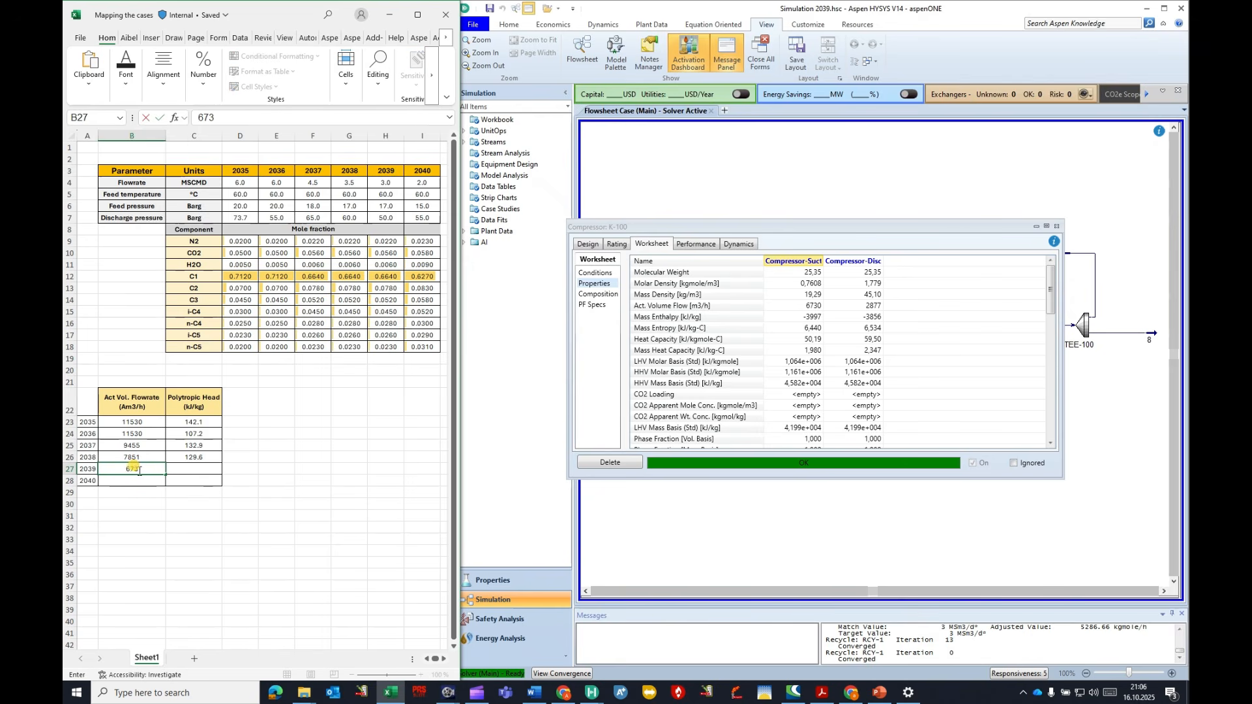
text(0)
click(193, 469)
Step: Enter K-100's polytropic fluid head of 109.1 kJ/kg in the spreadsheet's 2039 row
click(696, 244)
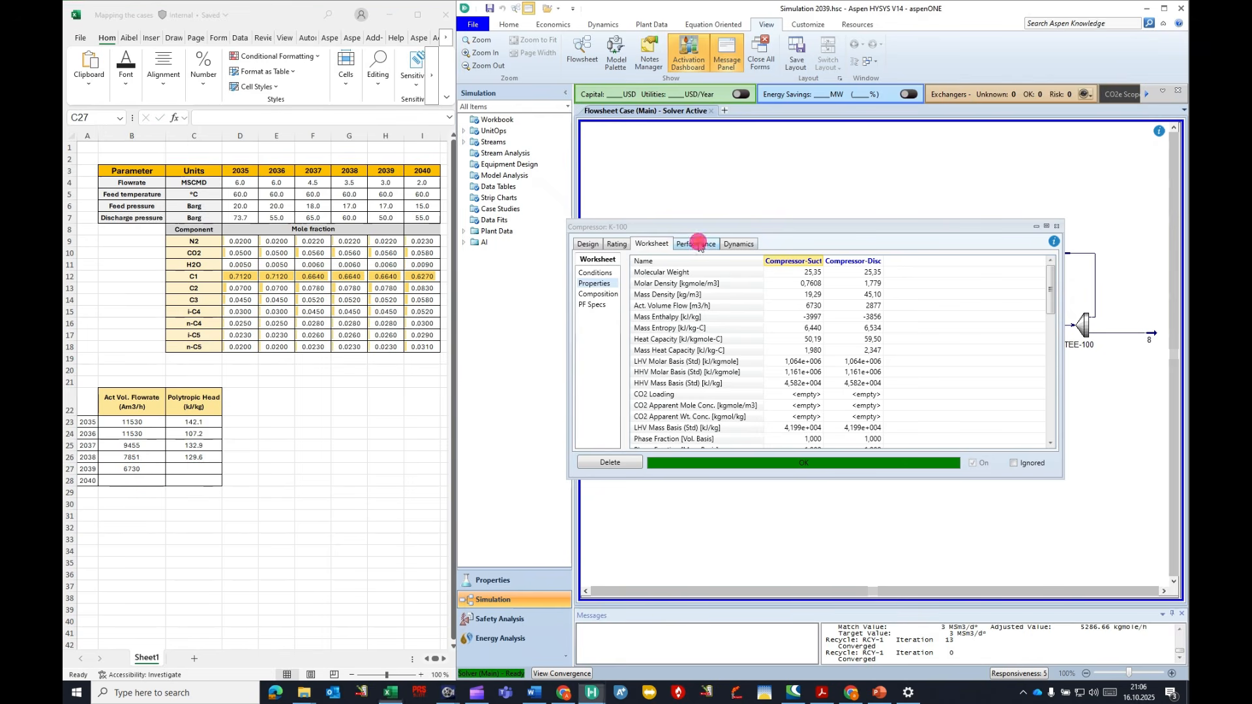
click(197, 467)
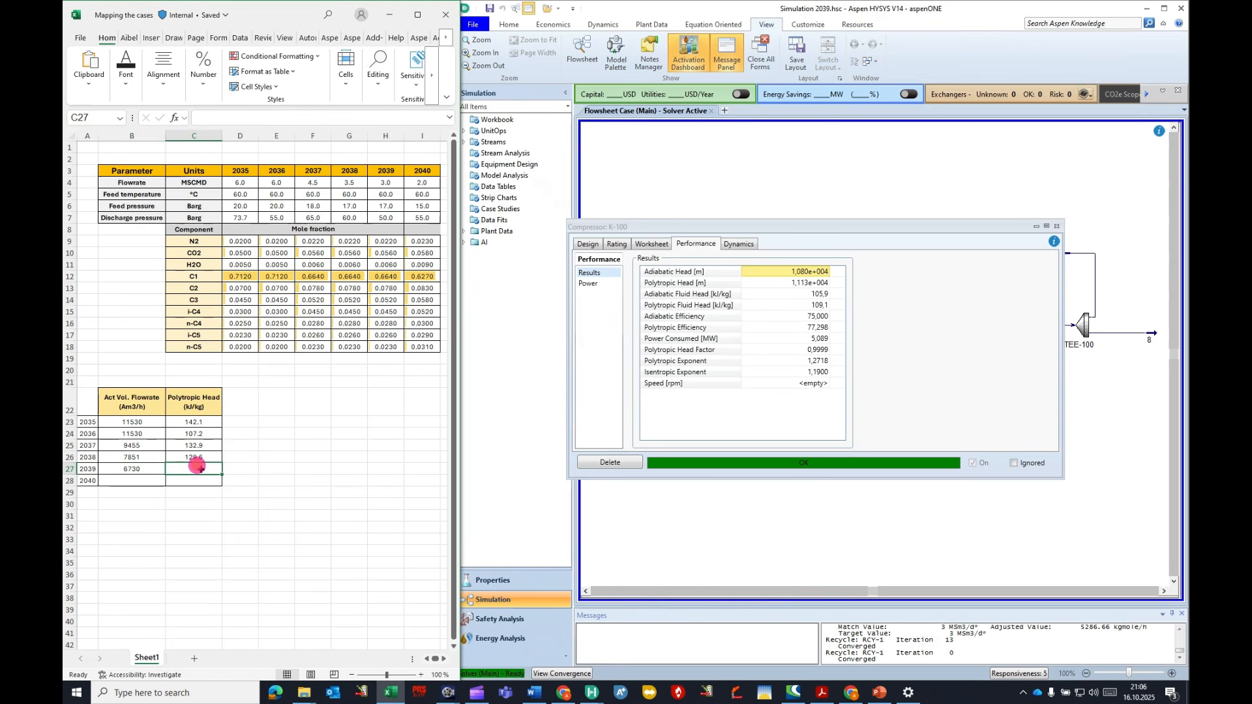
text(109.1)
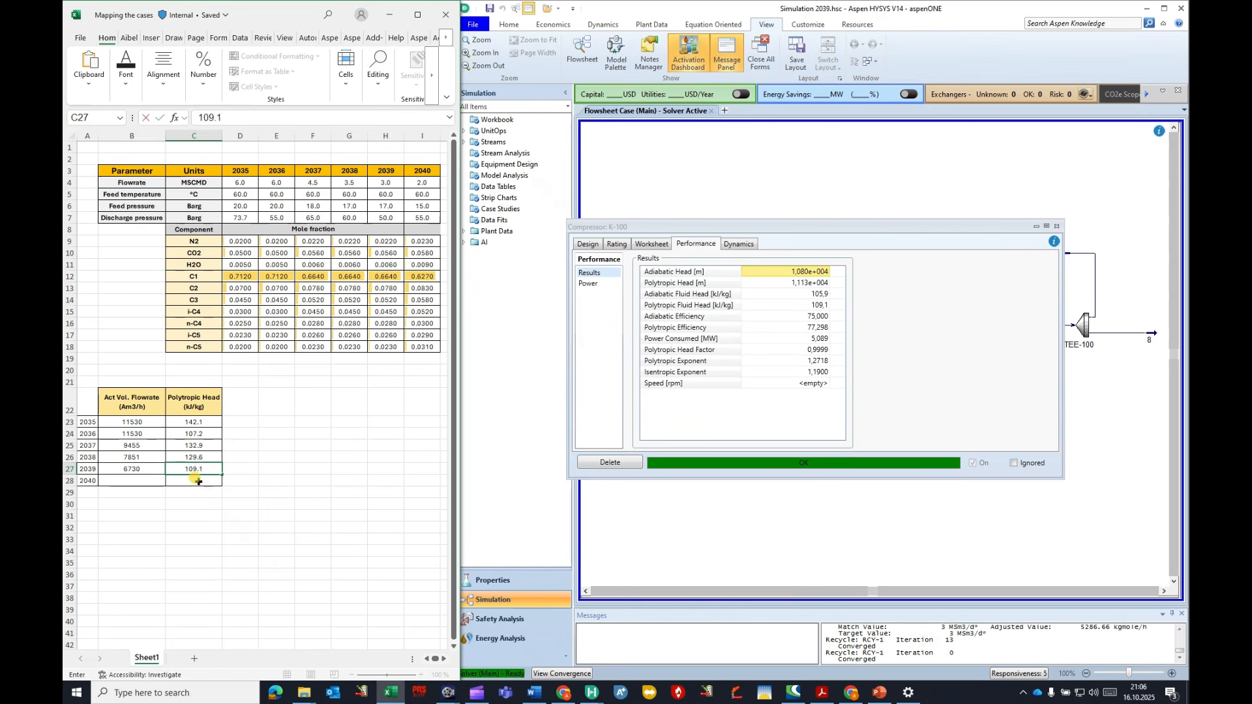
Step: Commit the 2039 polytropic head entry, close the K-100 compressor window and save the 2039 simulation case
click(198, 481)
click(1044, 227)
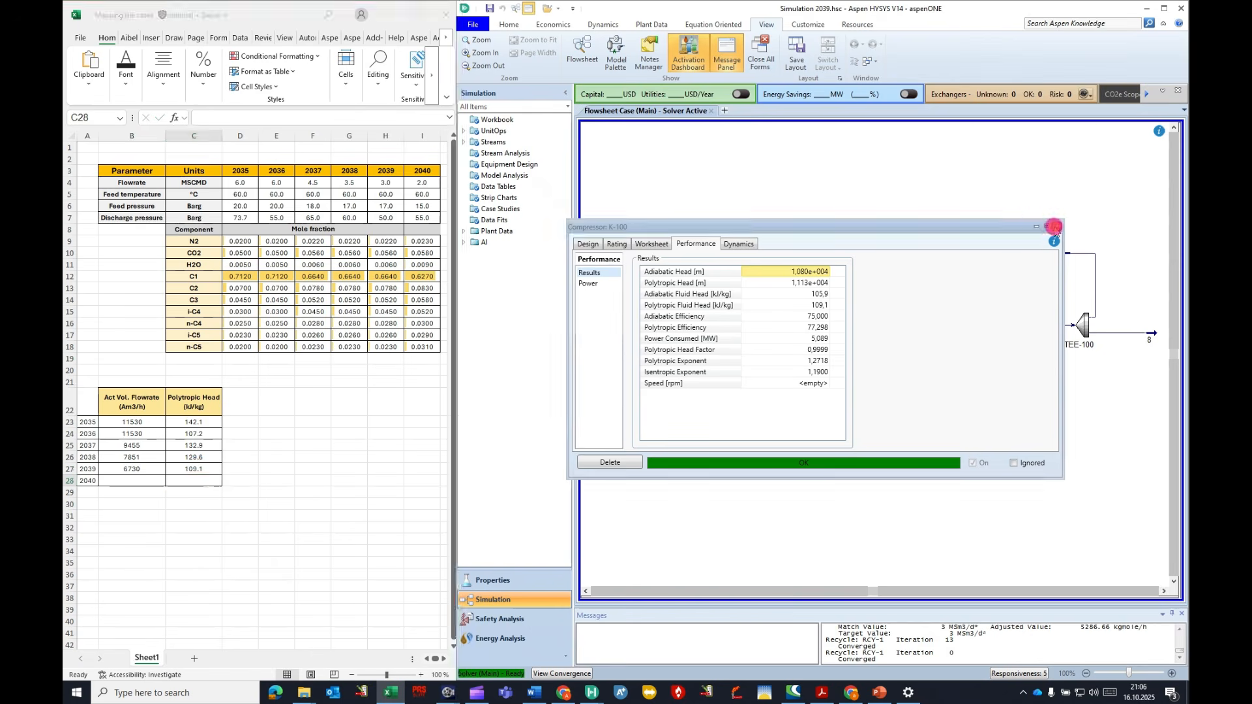
click(493, 8)
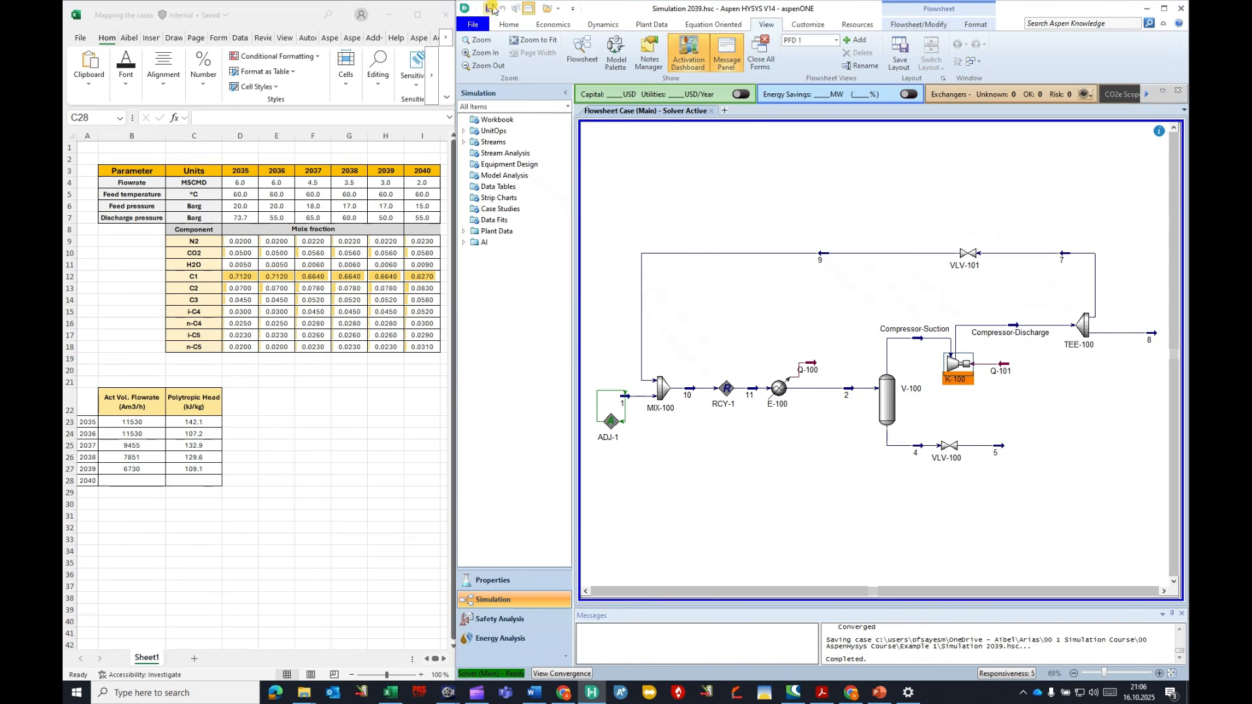
Step: Save a copy of the simulation case as Simulation 2040 in the Example 1 folder
click(472, 24)
click(497, 112)
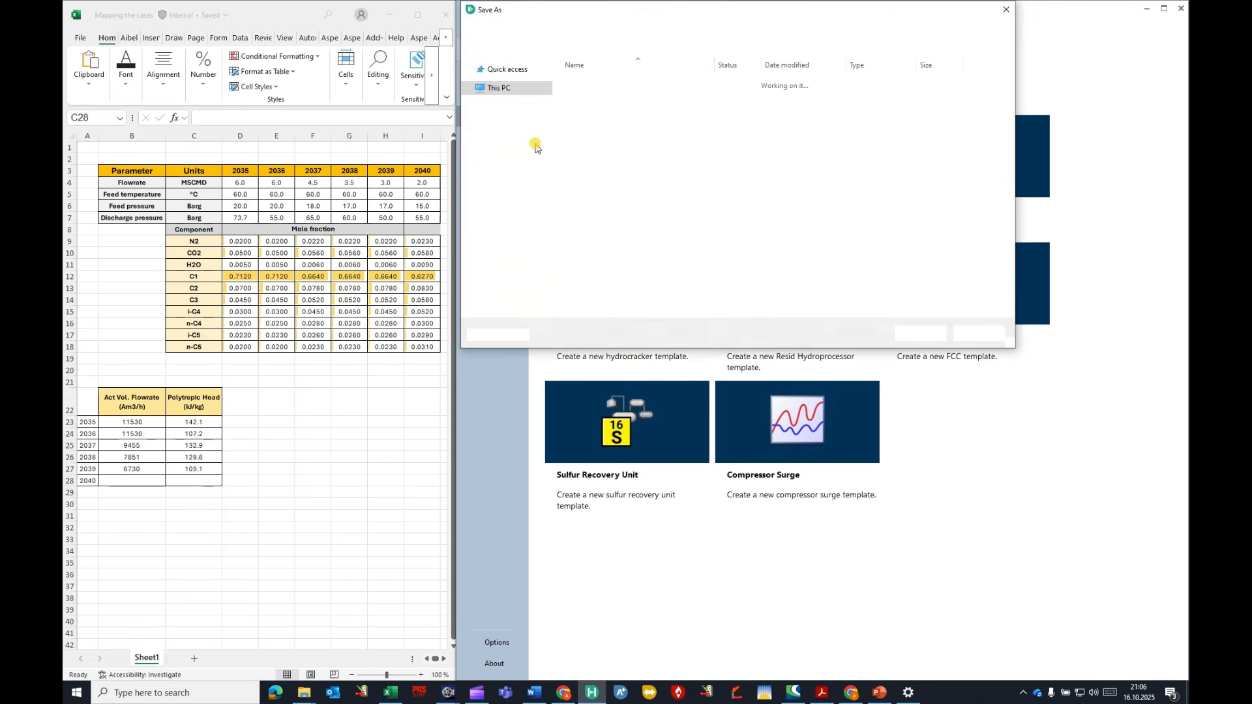
click(584, 292)
key(BackSpace)
key(BackSpace)
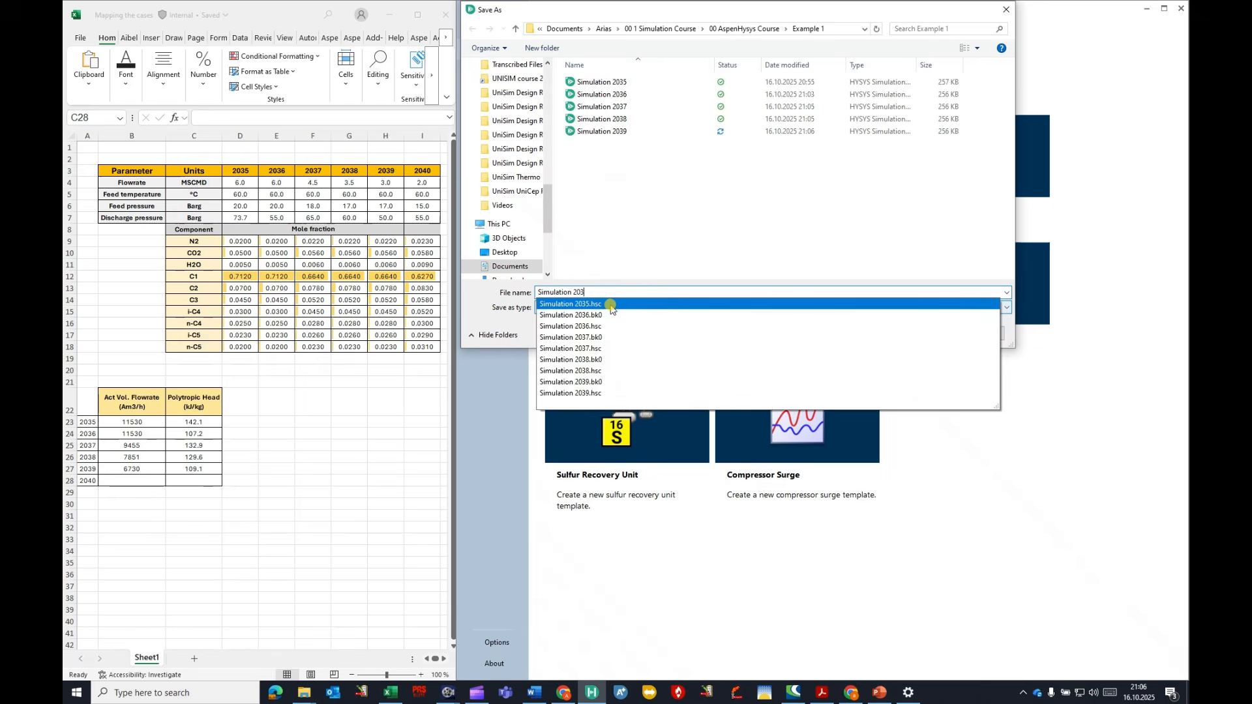
text(40)
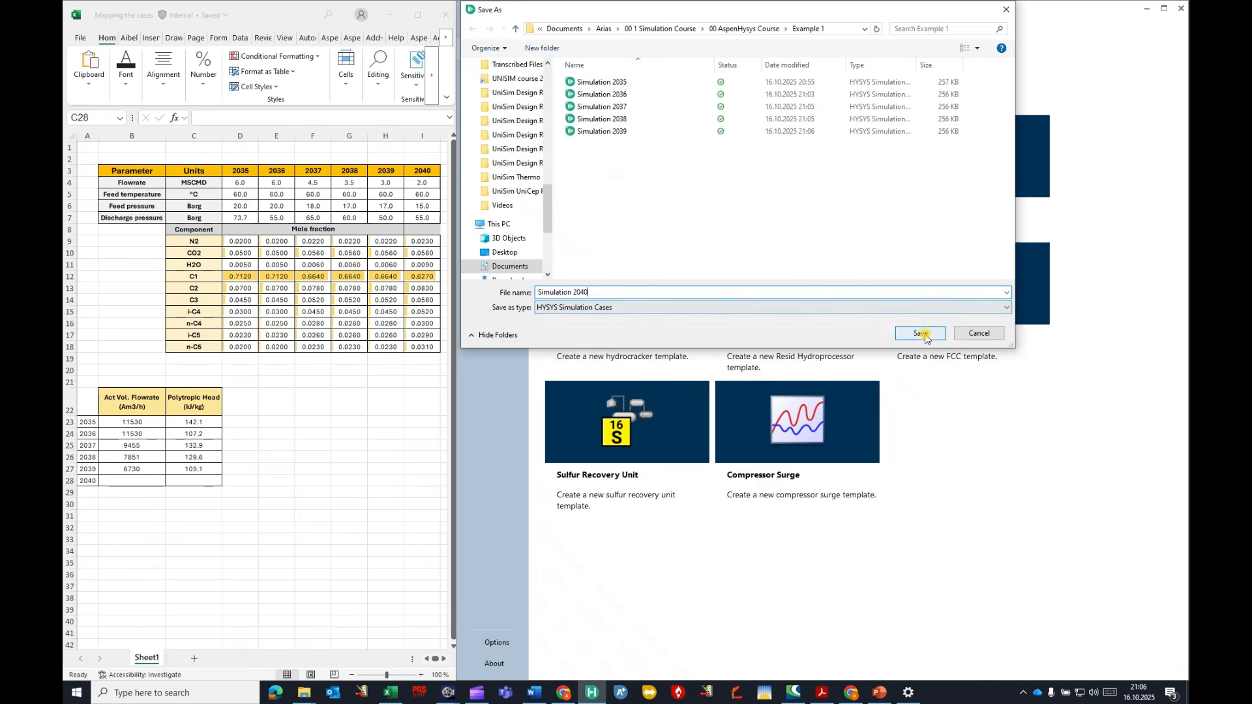
click(920, 333)
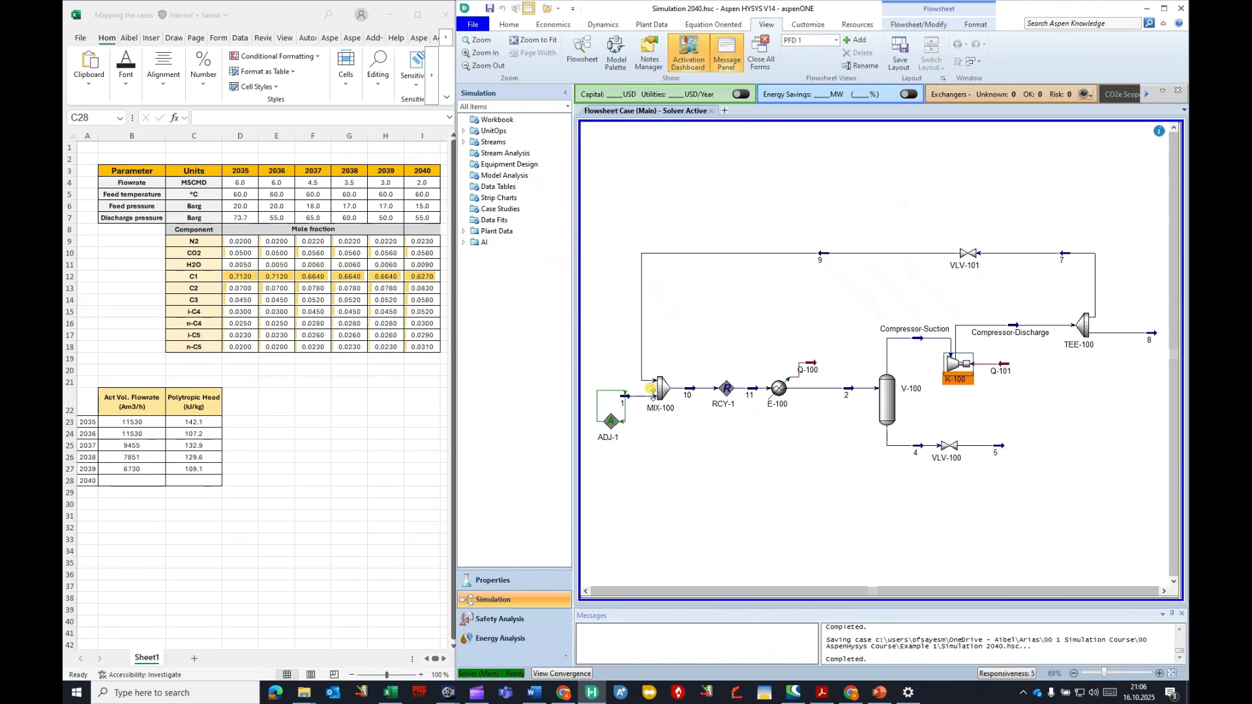
Step: Set the specified target value of ADJ-1 to 2 MSm3/d for the 2040 case and check the RCY-1 recycle
double_click(613, 424)
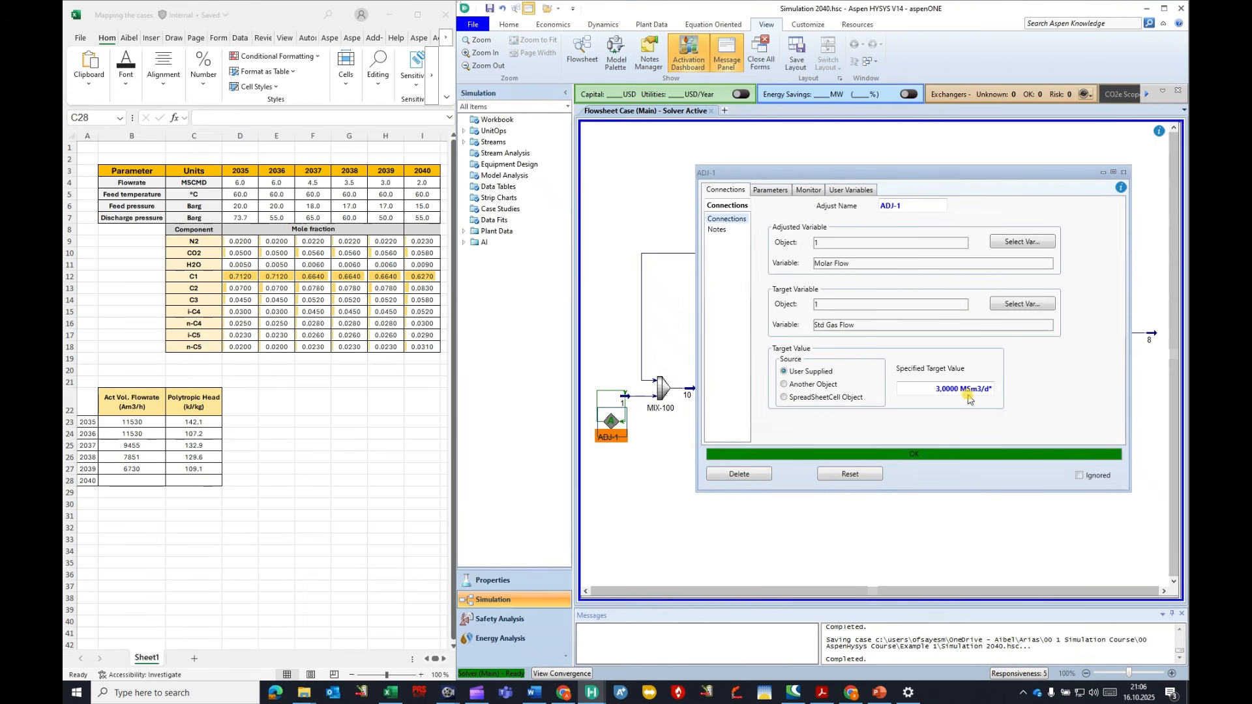
click(934, 390)
key(Return)
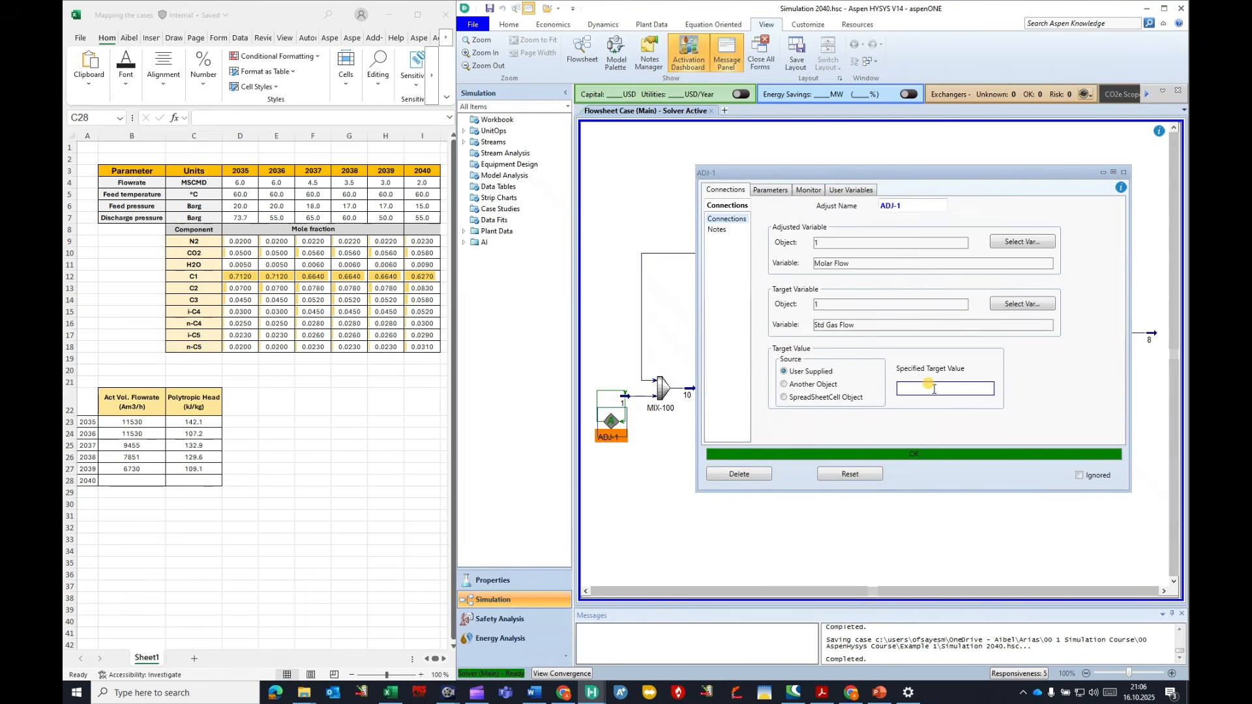
click(1125, 173)
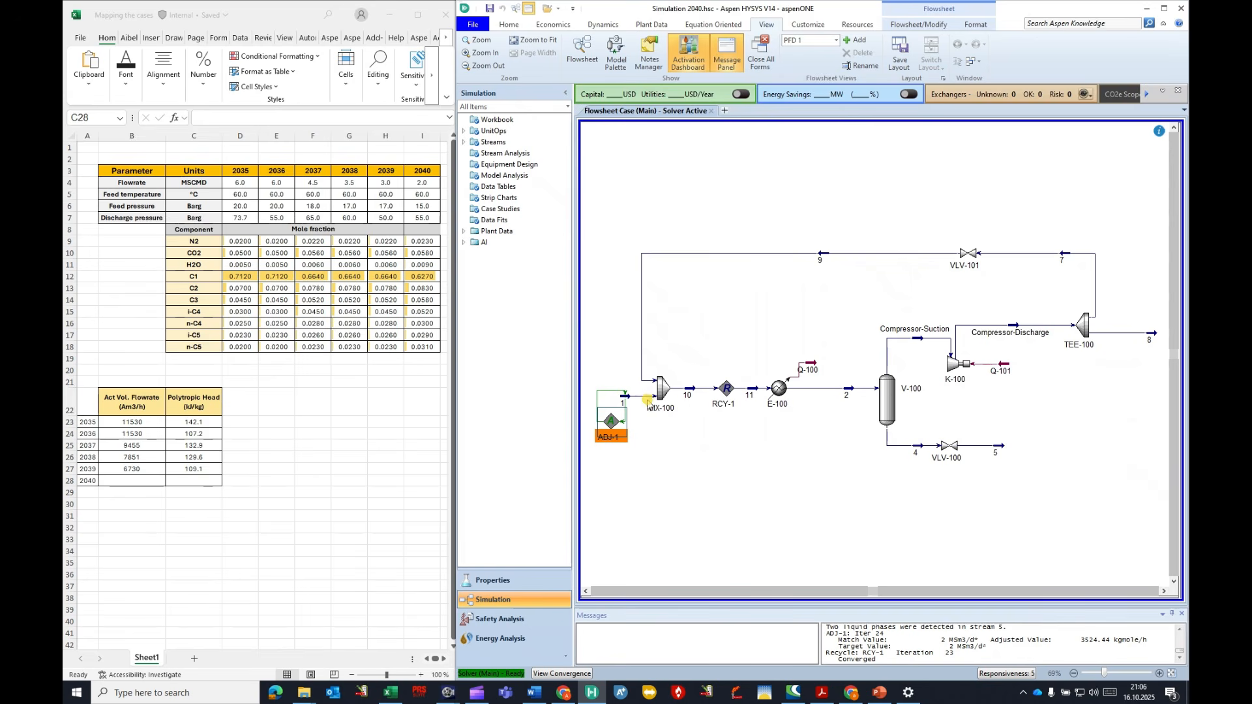
mouse_move(635, 393)
double_click(725, 390)
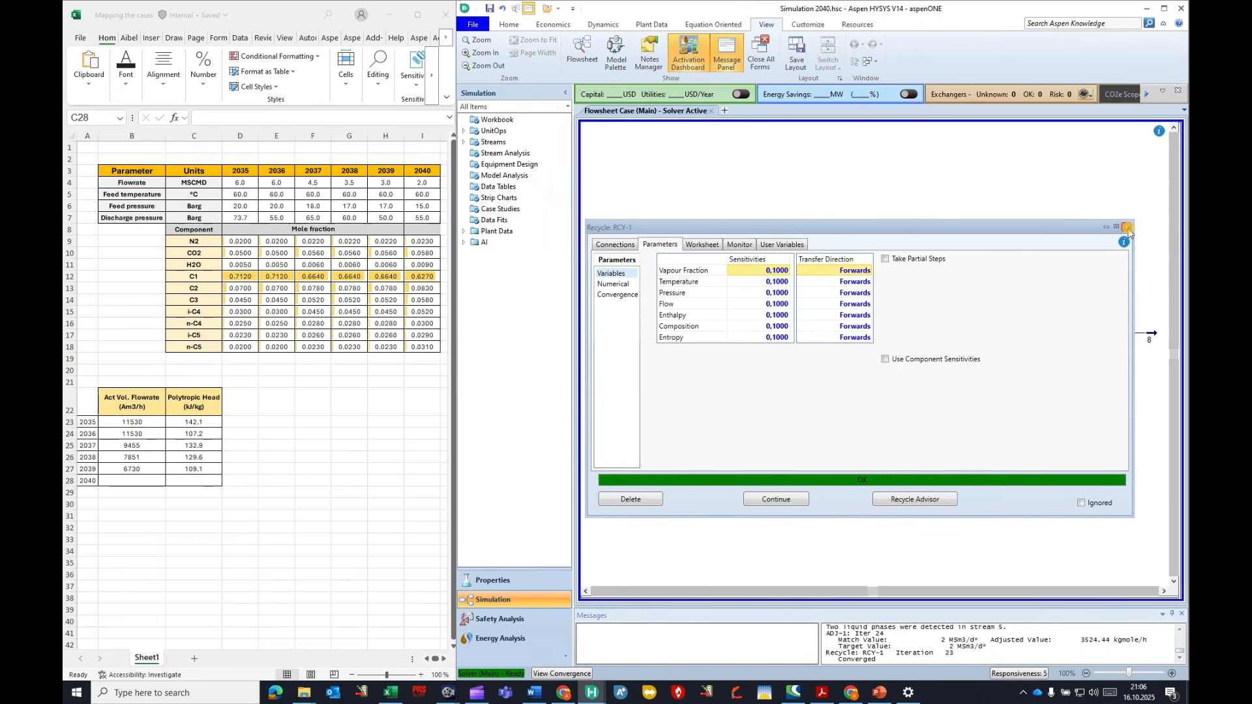
click(1127, 228)
Step: Set the pressure of feed stream 1 to 15 bar_g
double_click(632, 393)
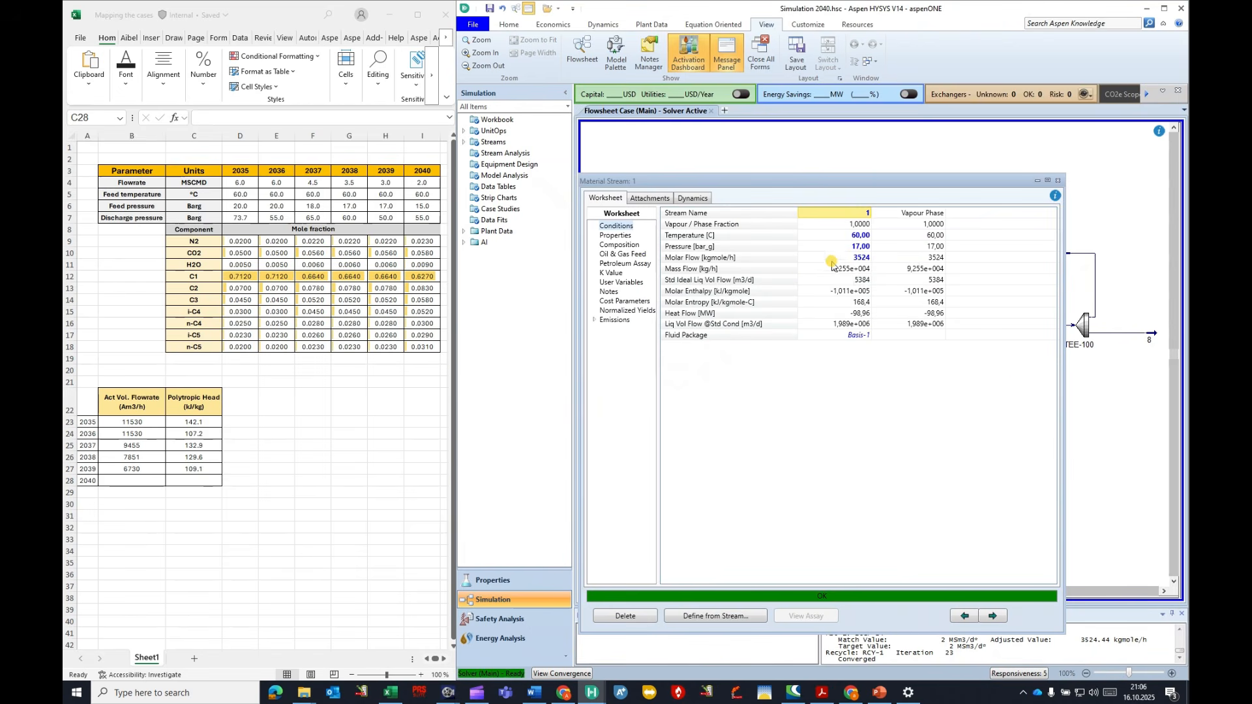
click(856, 257)
click(852, 250)
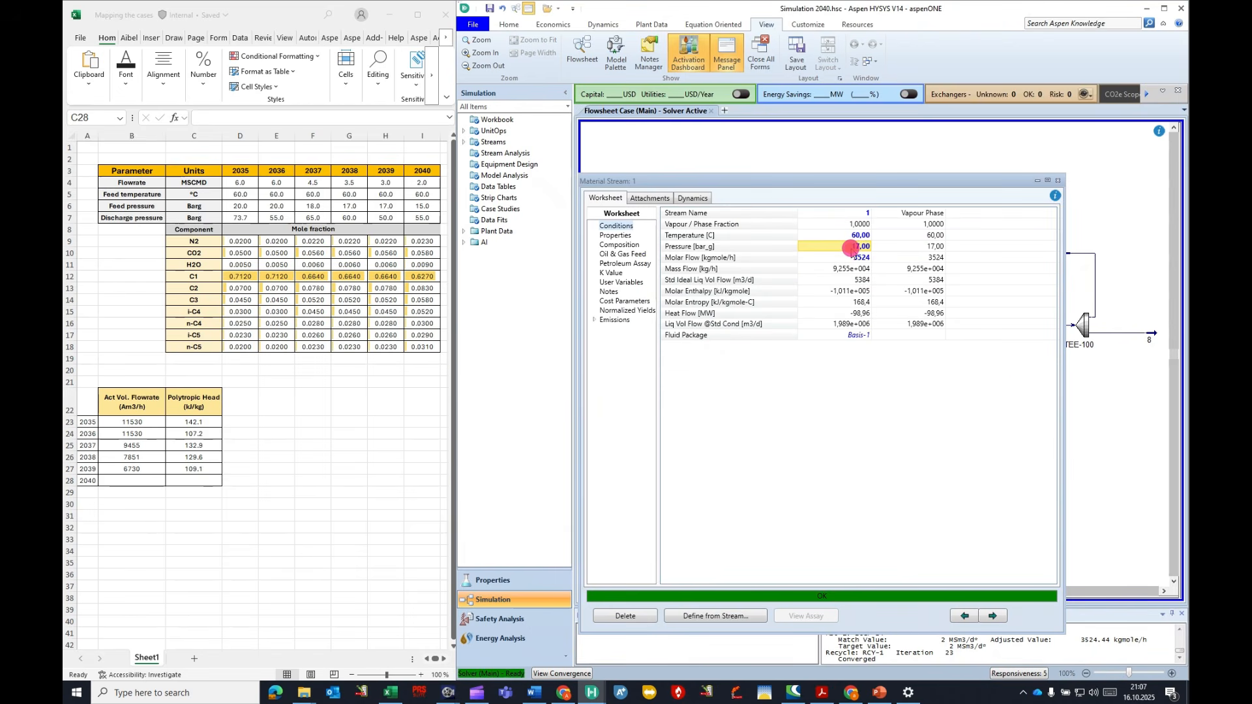
text(15)
key(Return)
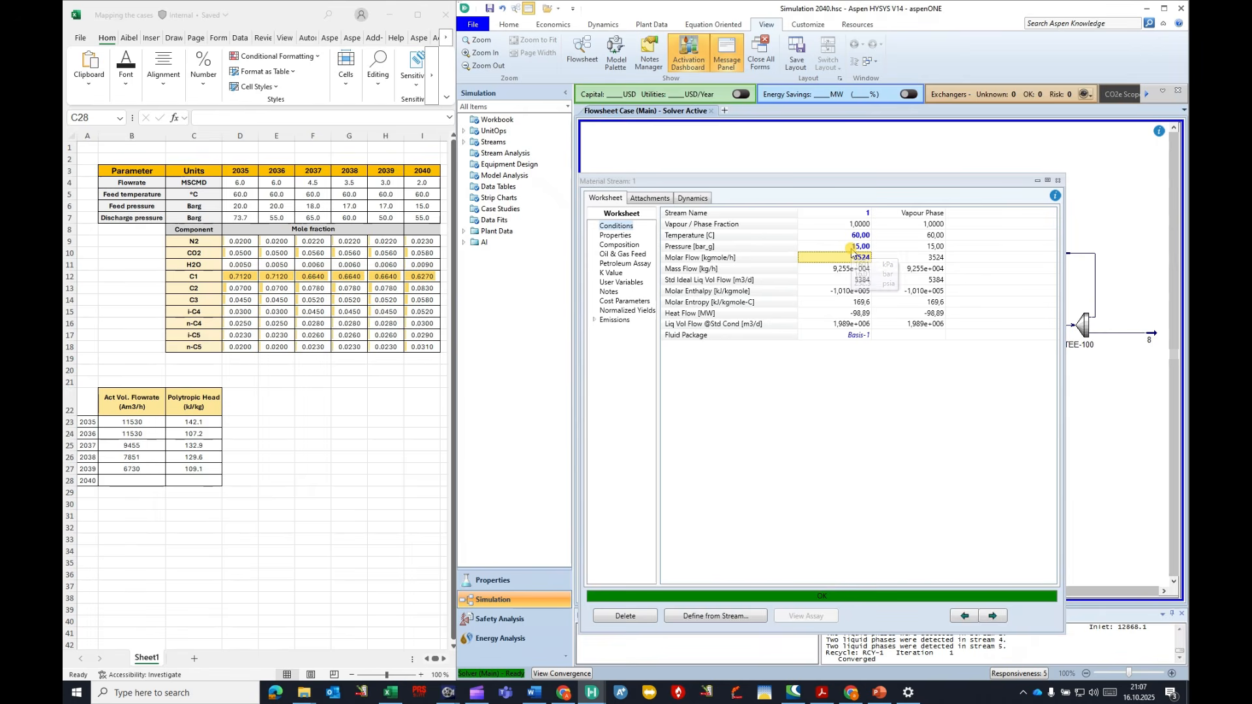
Step: Replace feed stream 1's composition with the 2040 mole fractions copied from the spreadsheet, N2 through n-C5
click(627, 246)
click(371, 251)
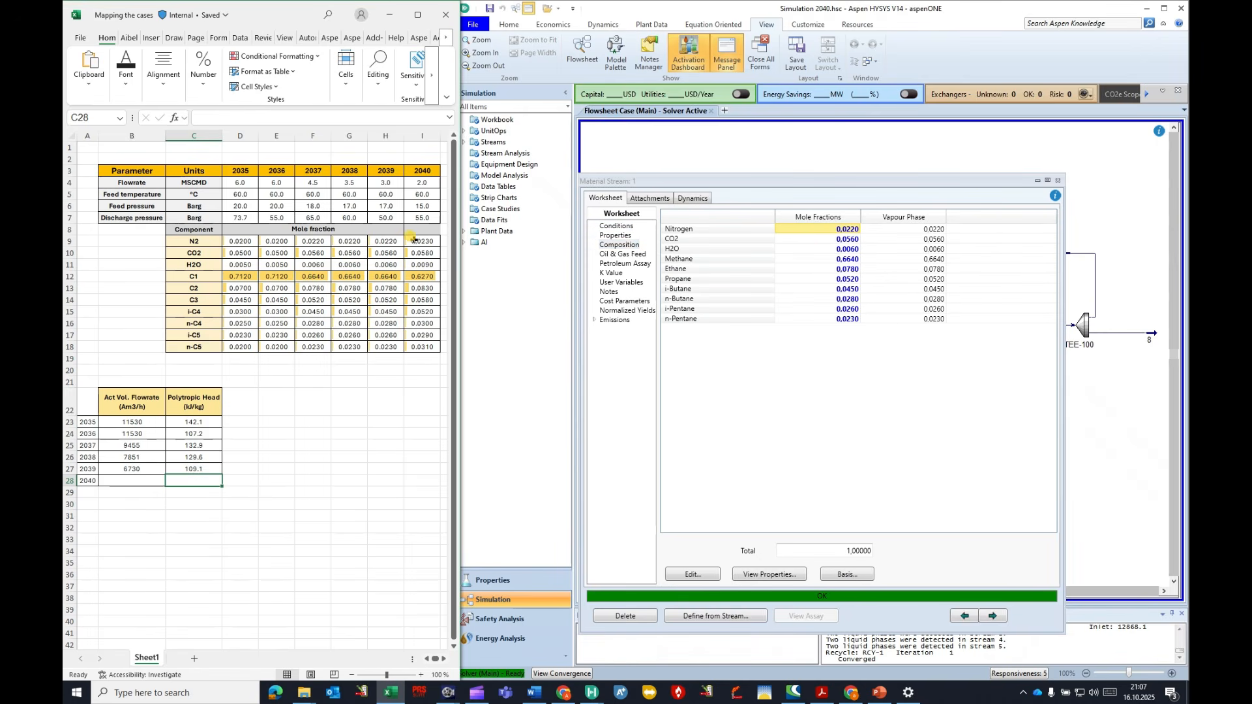
drag(414, 239, 415, 341)
key(ctrl+c)
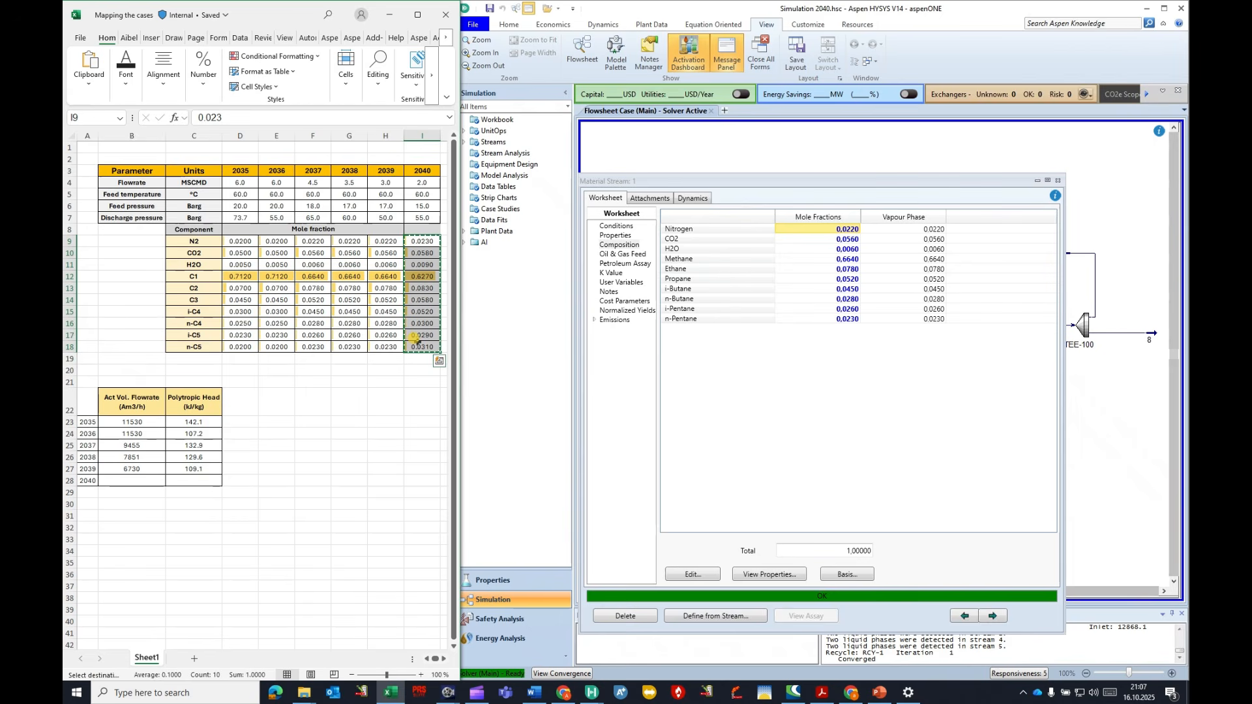
click(697, 573)
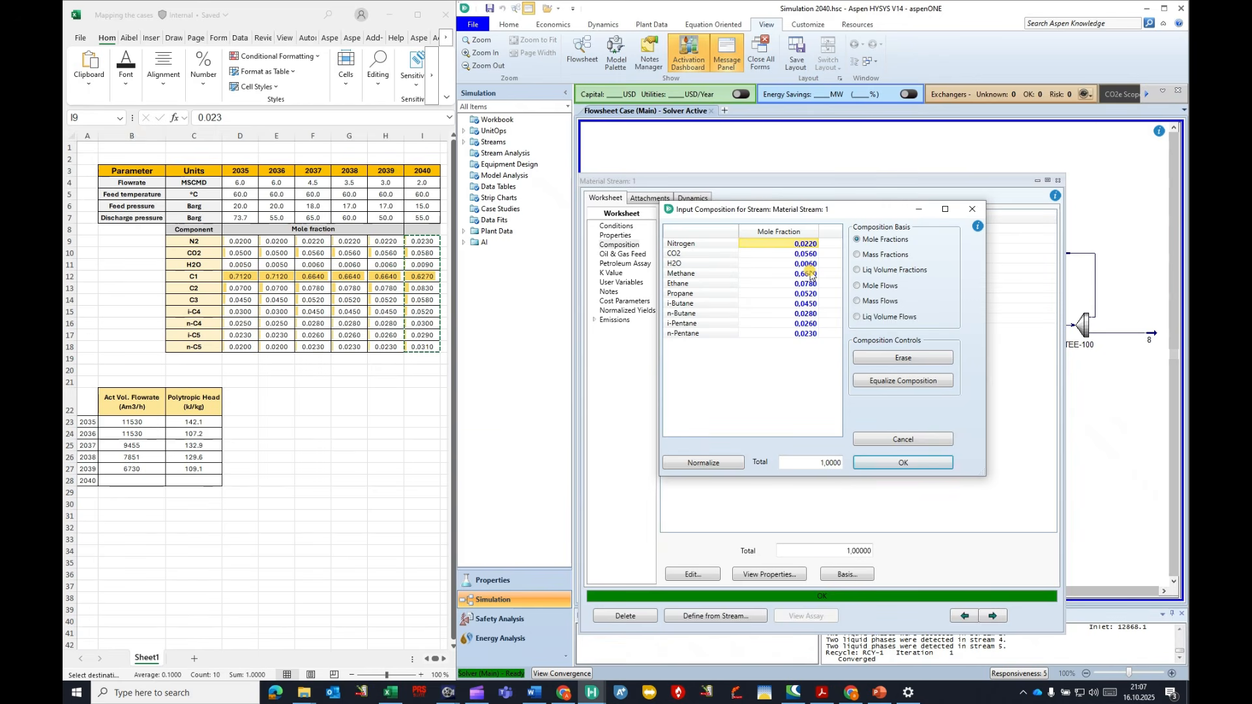
key(ctrl+v)
click(907, 463)
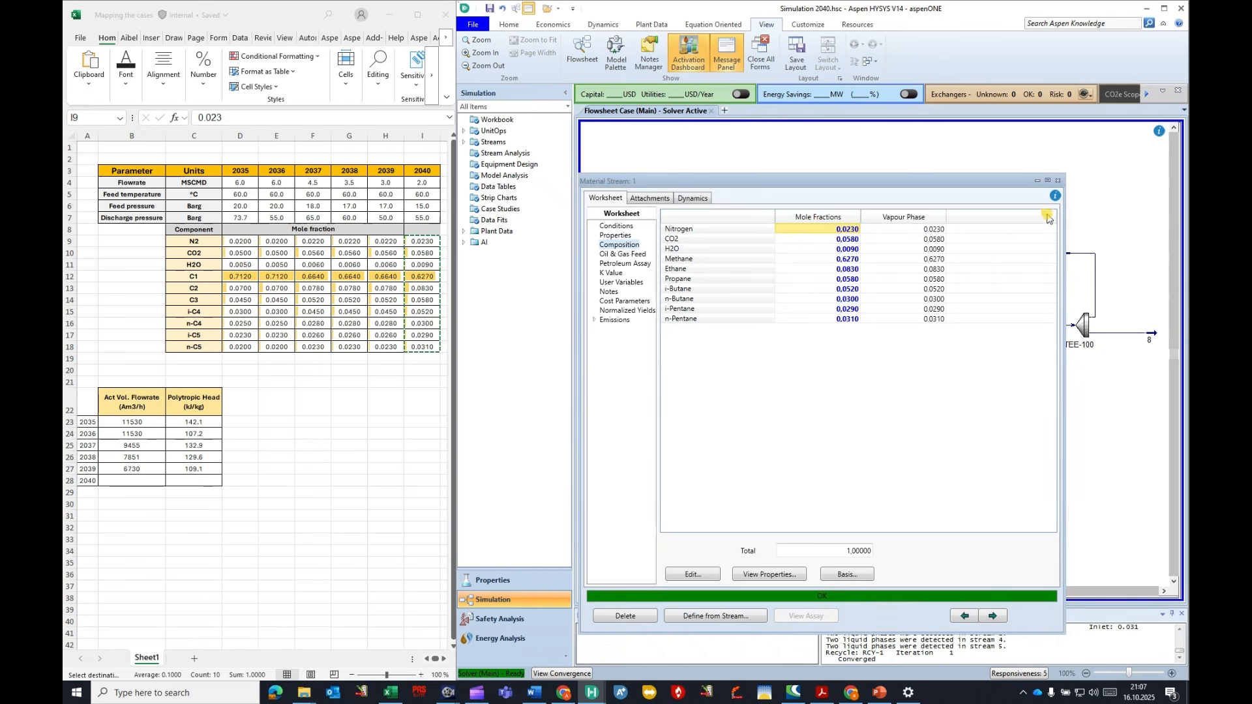
click(1057, 181)
Step: Set the pressure of the Compressor-Discharge stream to 55 bar_g and save the 2040 case
double_click(1012, 326)
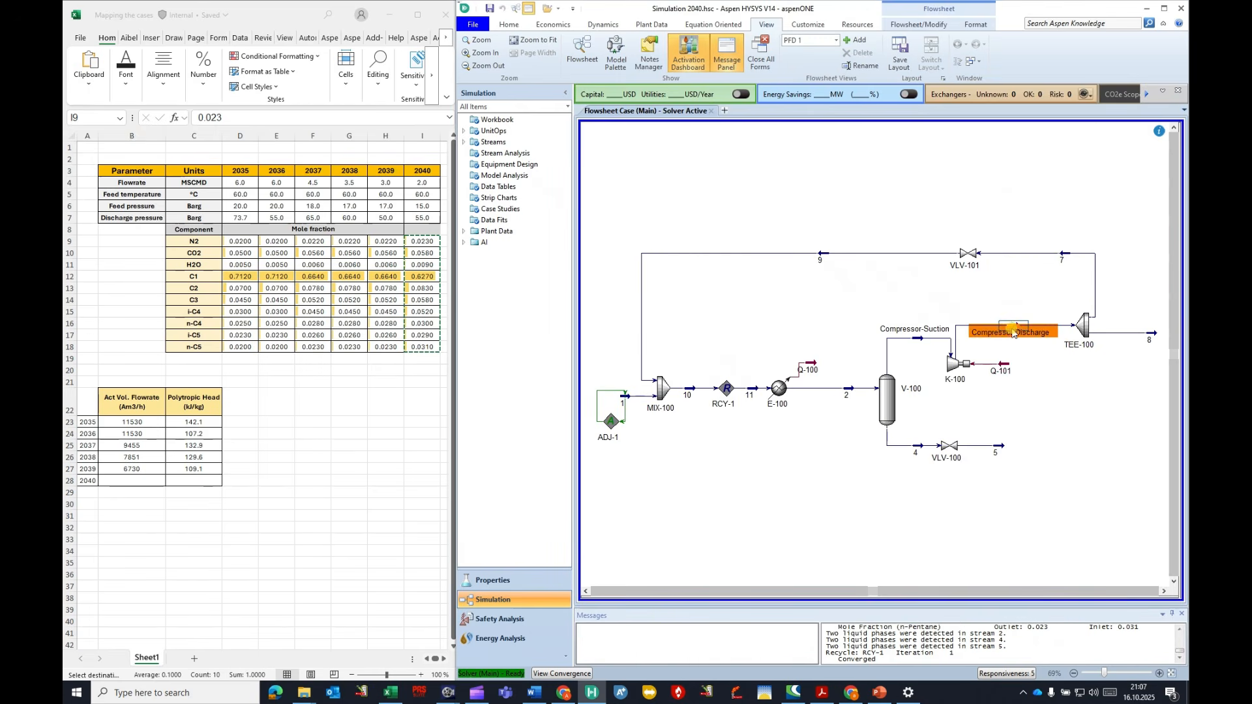
click(860, 248)
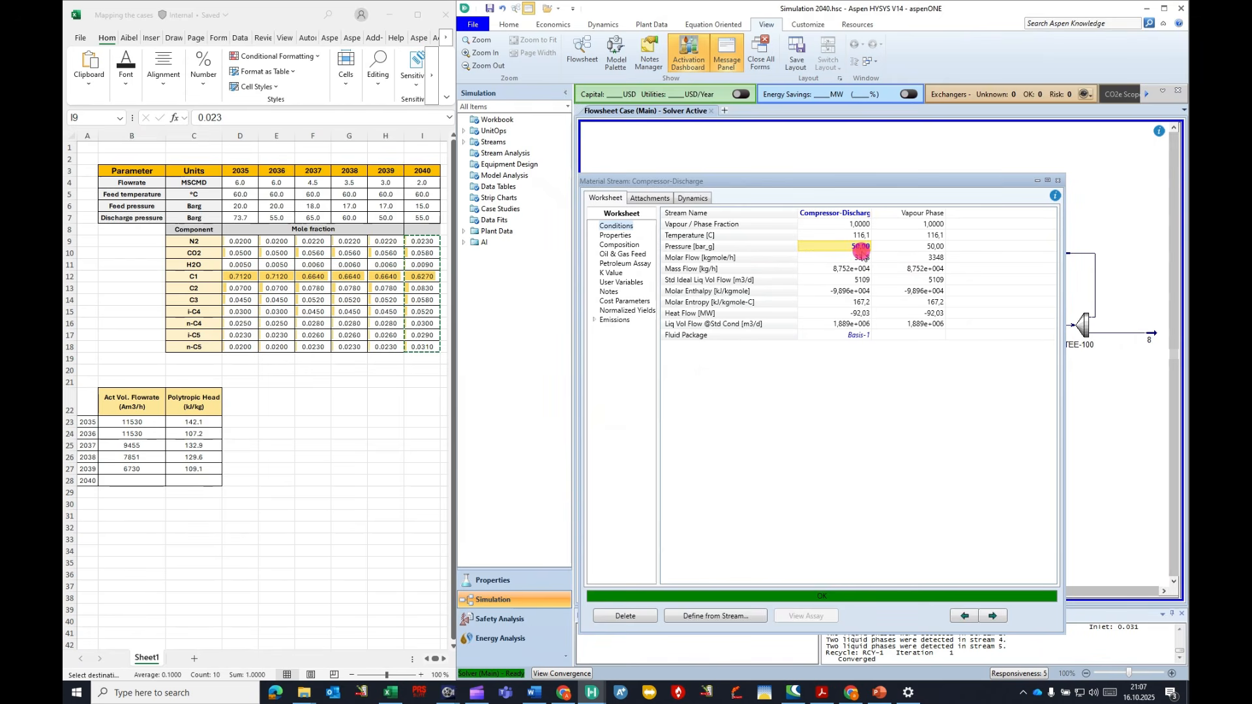
text(55)
key(Return)
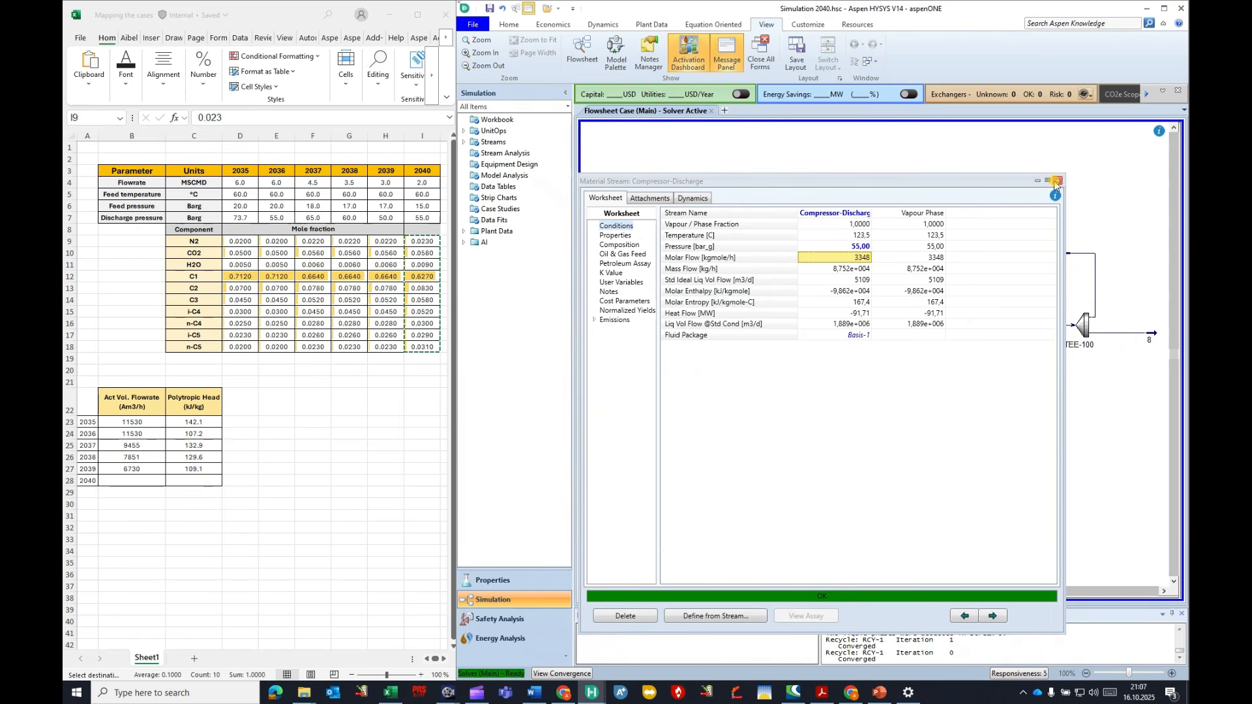
click(1057, 181)
click(761, 312)
key(ctrl+s)
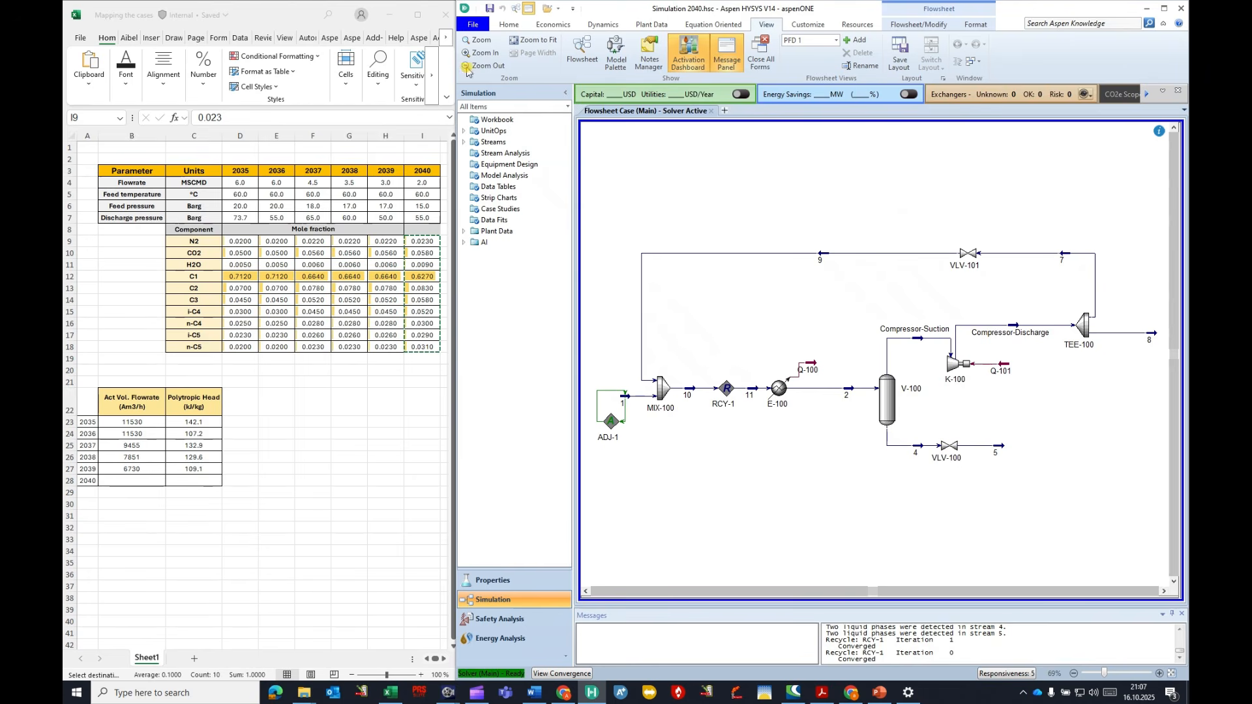
Step: Enter K-100's polytropic fluid head of 130 kJ/kg in the spreadsheet's 2040 row
double_click(948, 367)
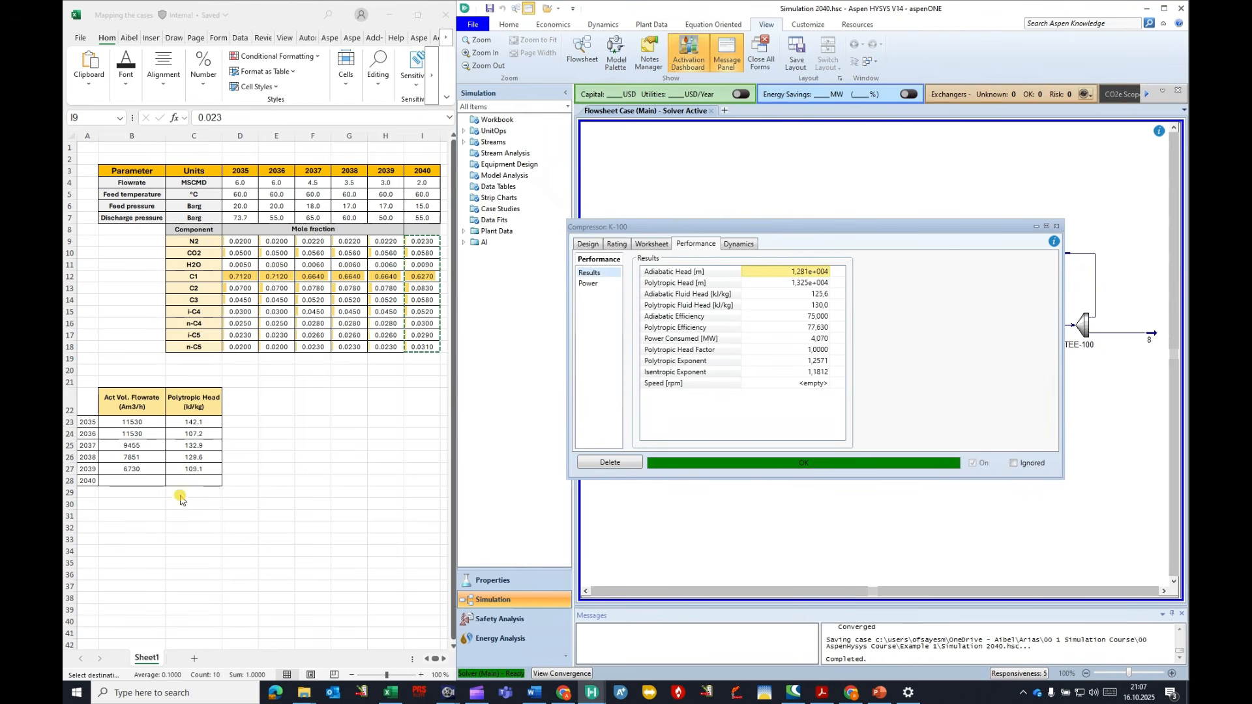
click(202, 481)
text(130)
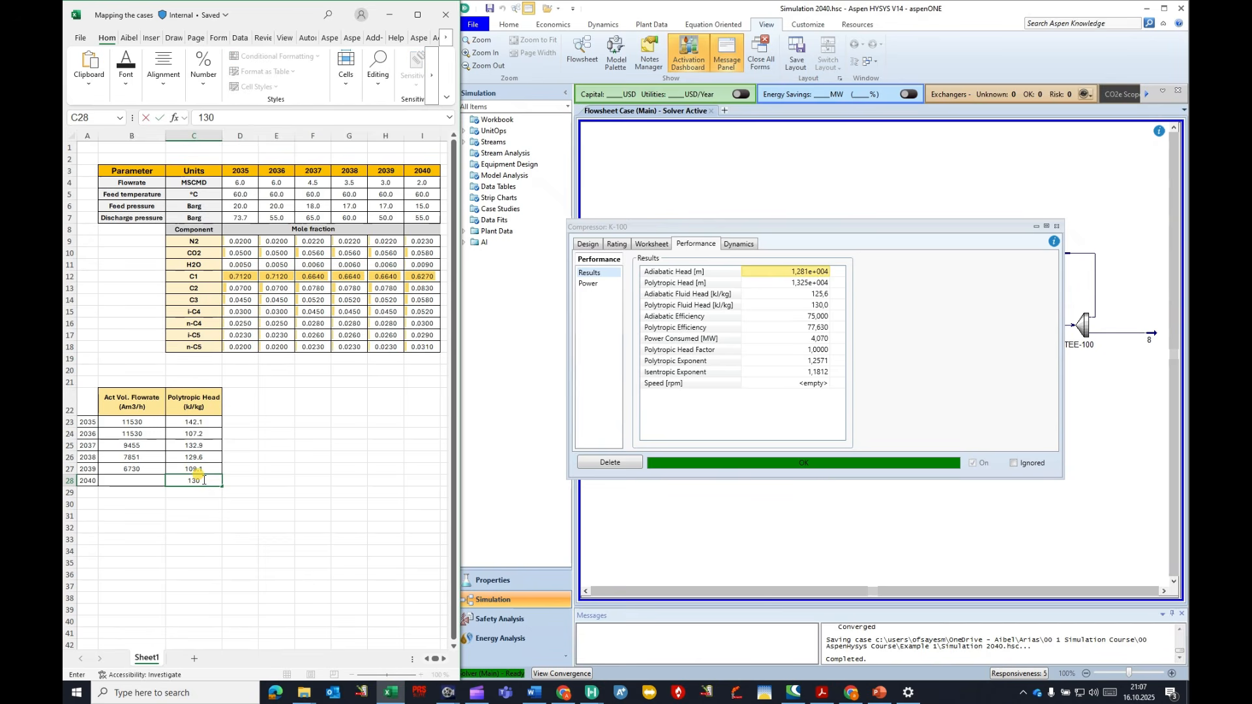
Step: Enter K-100's suction actual volume flow of 5002 m3/h in the spreadsheet's 2040 row and close the compressor window
click(651, 244)
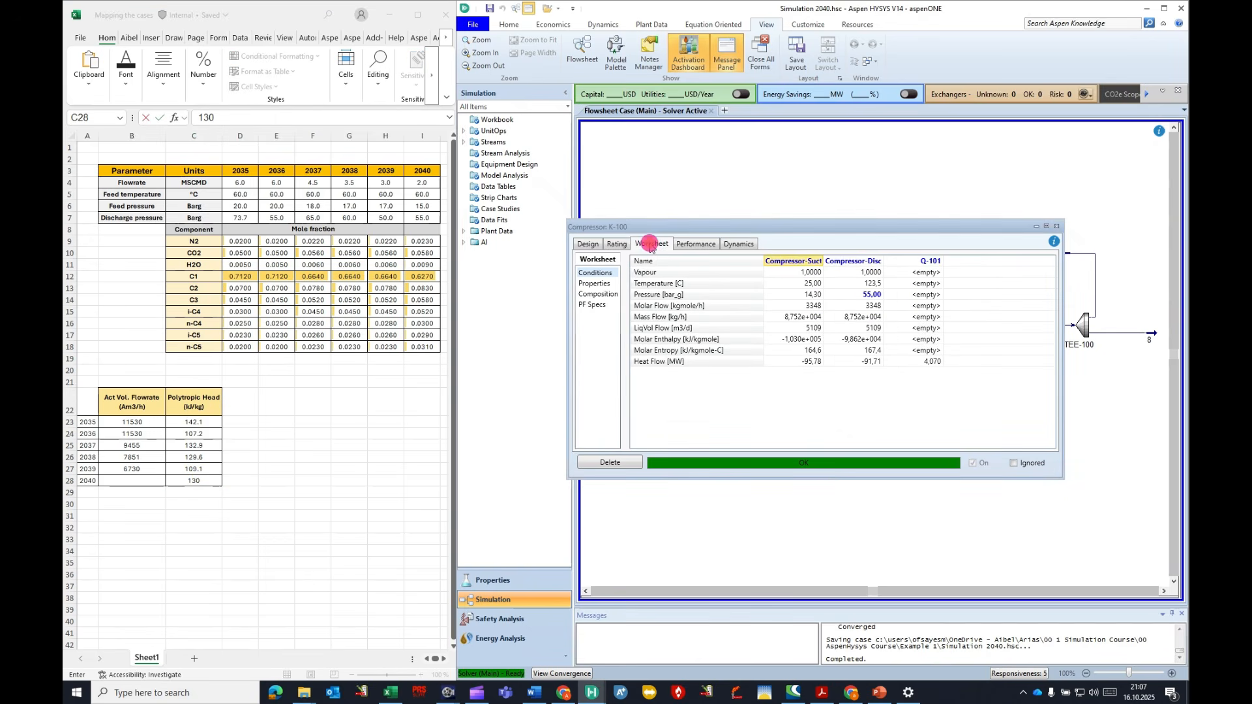
click(595, 284)
click(136, 480)
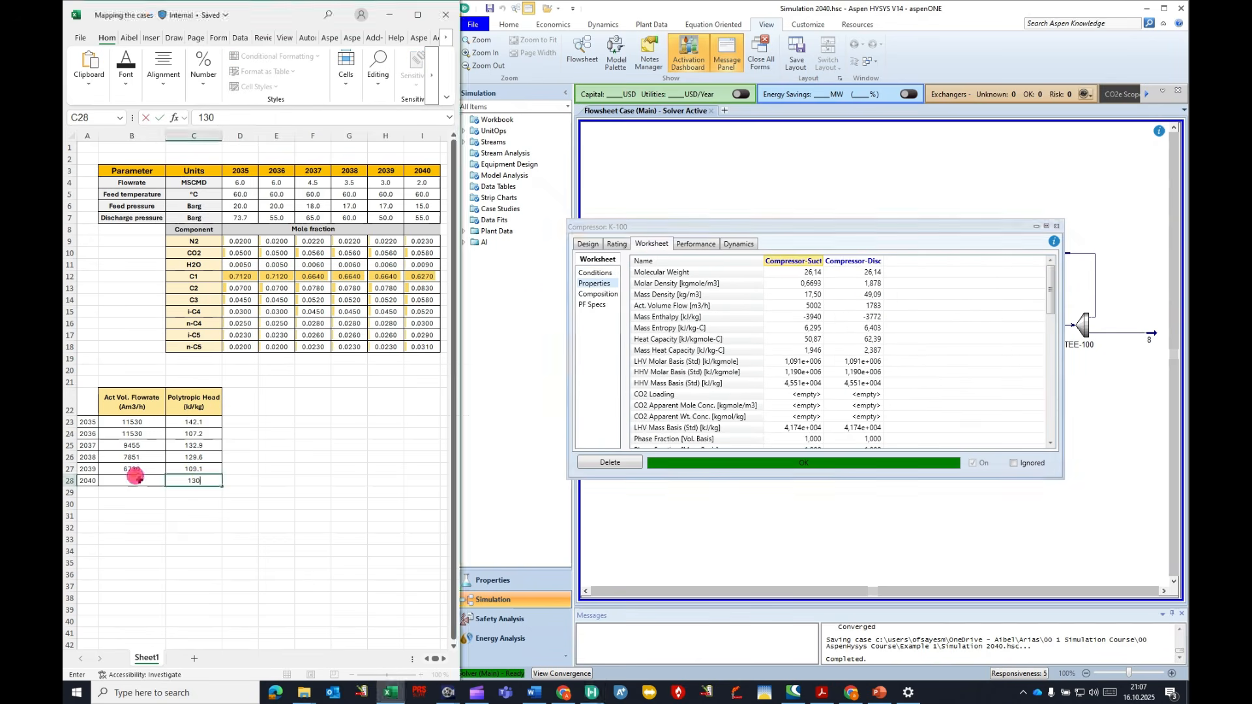
text(5002)
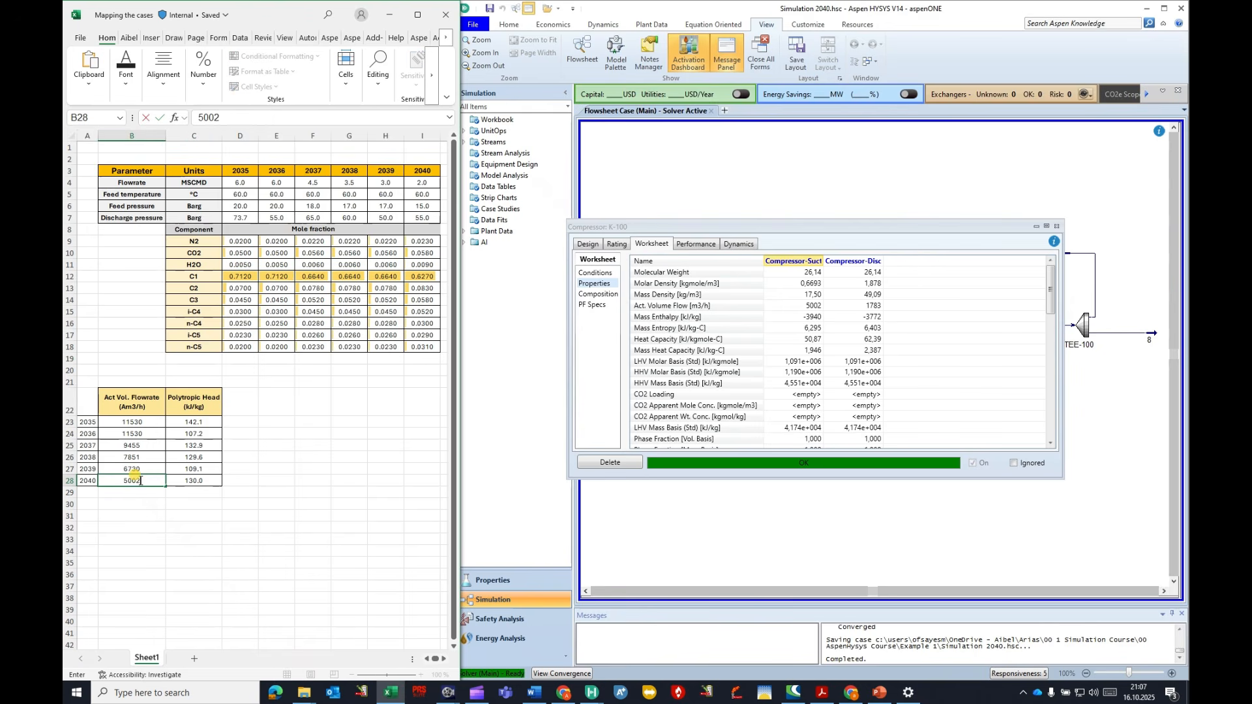
click(140, 516)
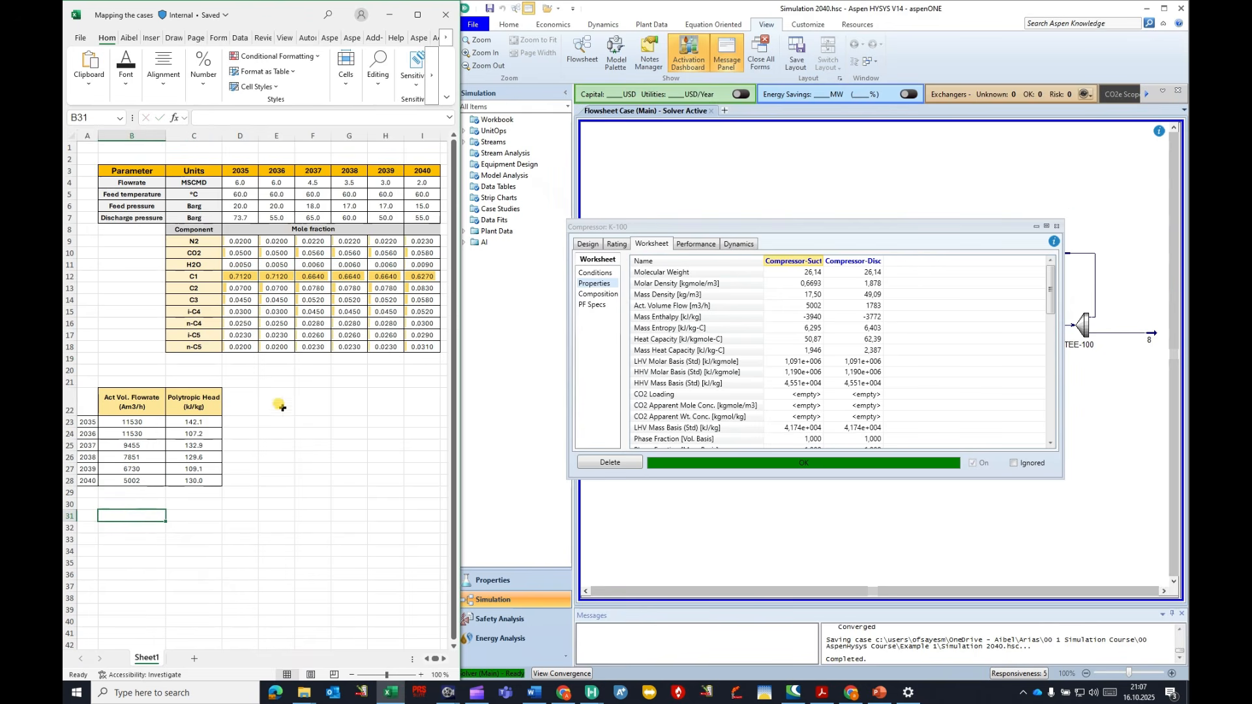
click(1057, 226)
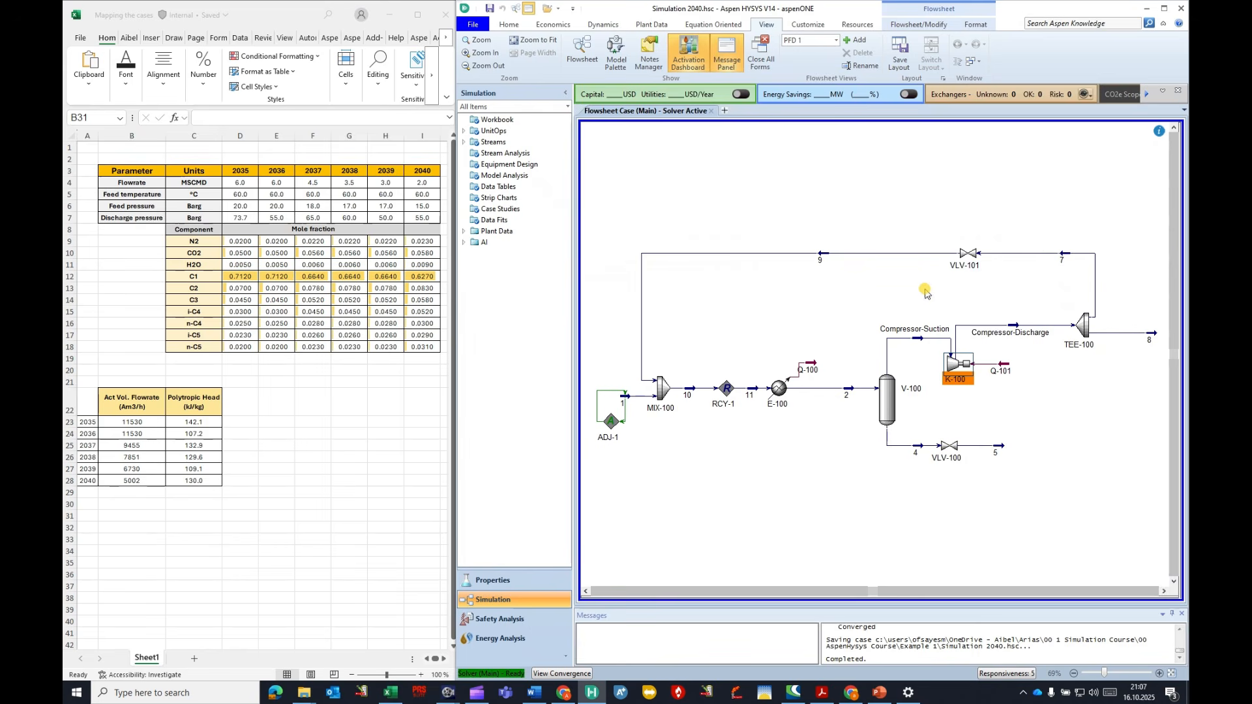
Step: Maximize the spreadsheet and insert a markers-only scatter chart of polytropic head against actual volume flow for 2035 to 2040
click(343, 422)
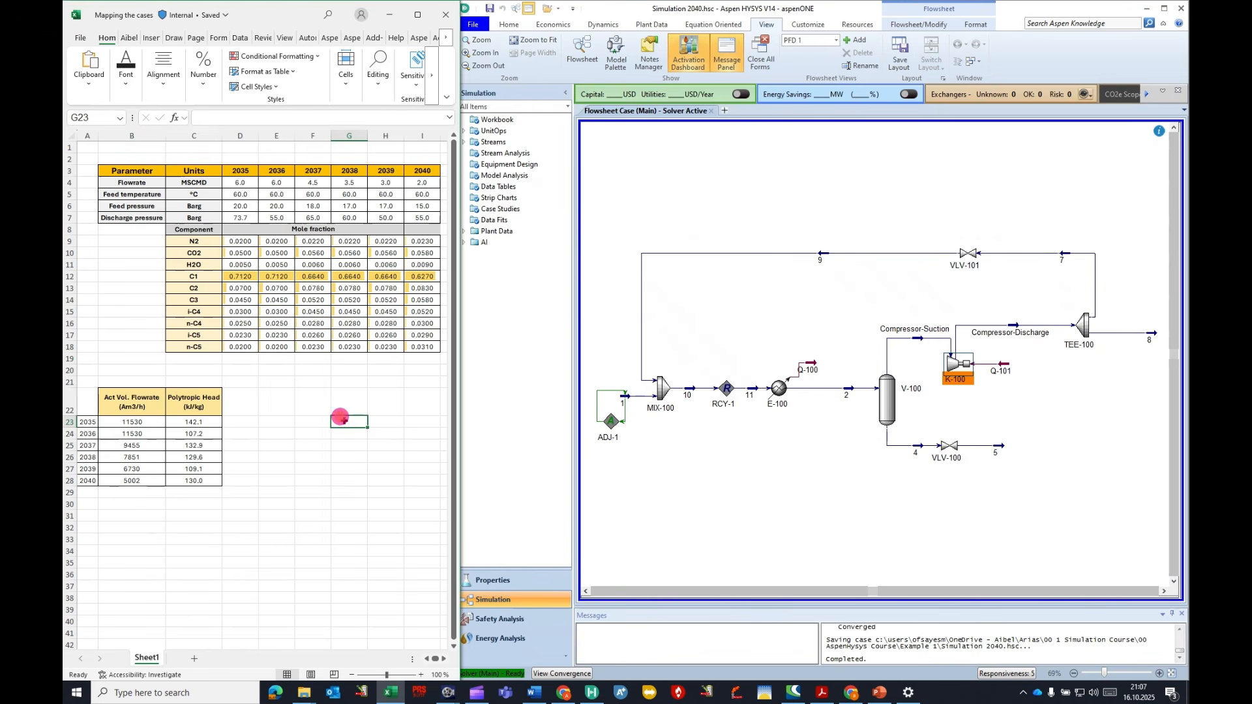
click(421, 16)
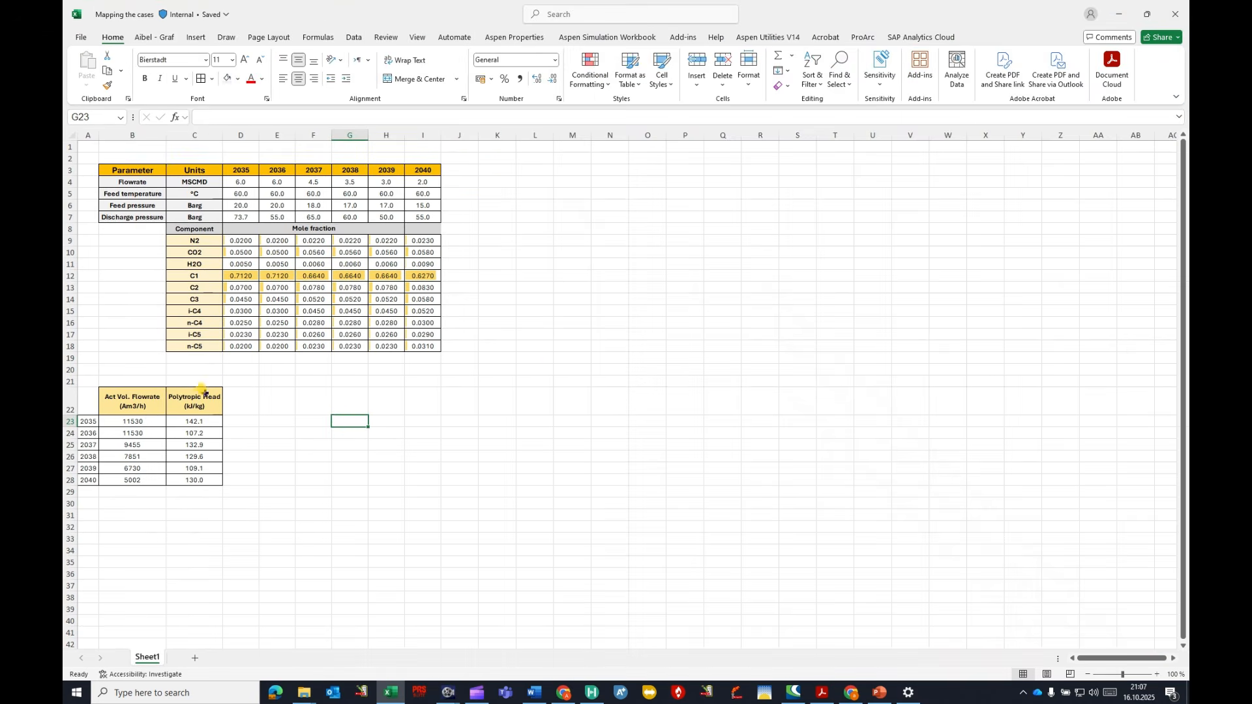
drag(132, 421, 195, 481)
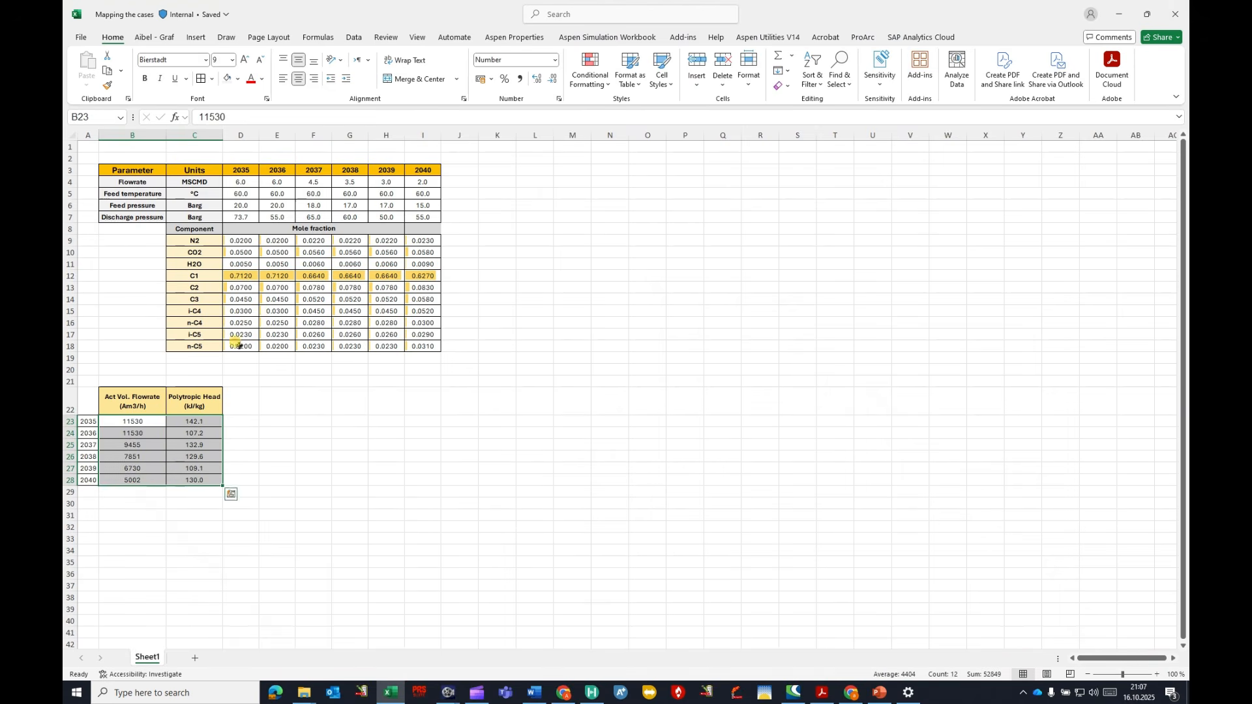
click(196, 37)
click(507, 86)
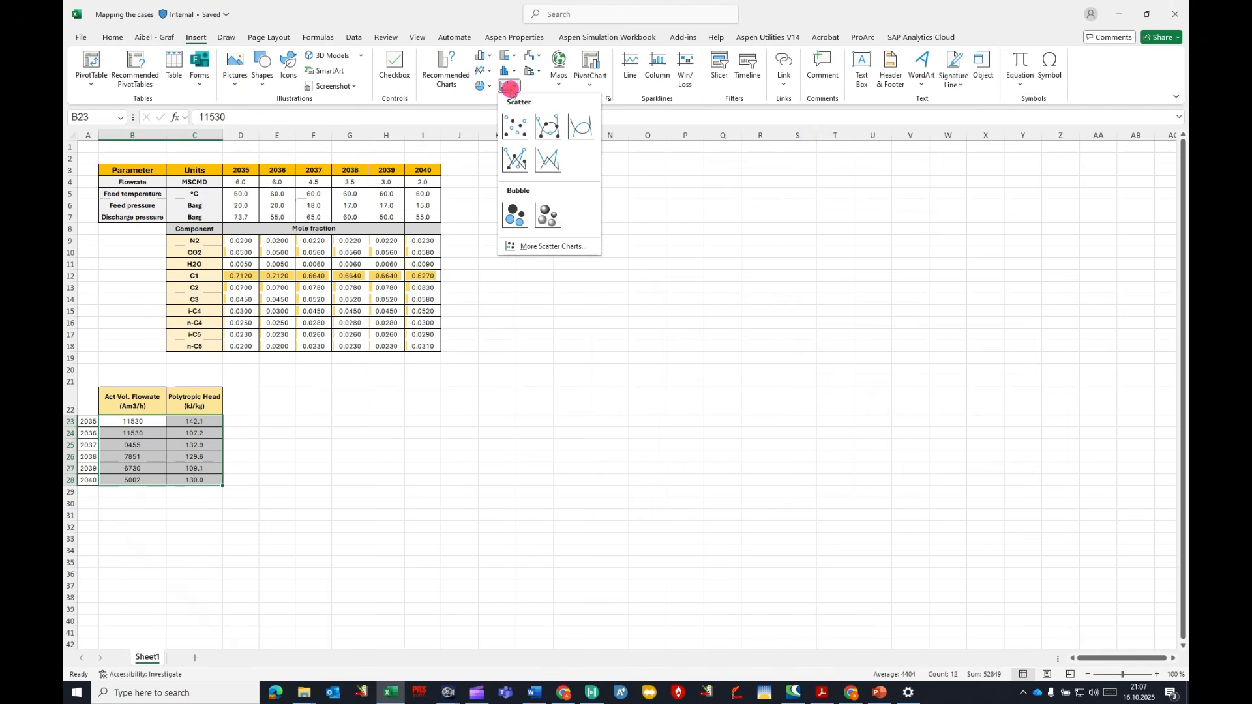
click(512, 127)
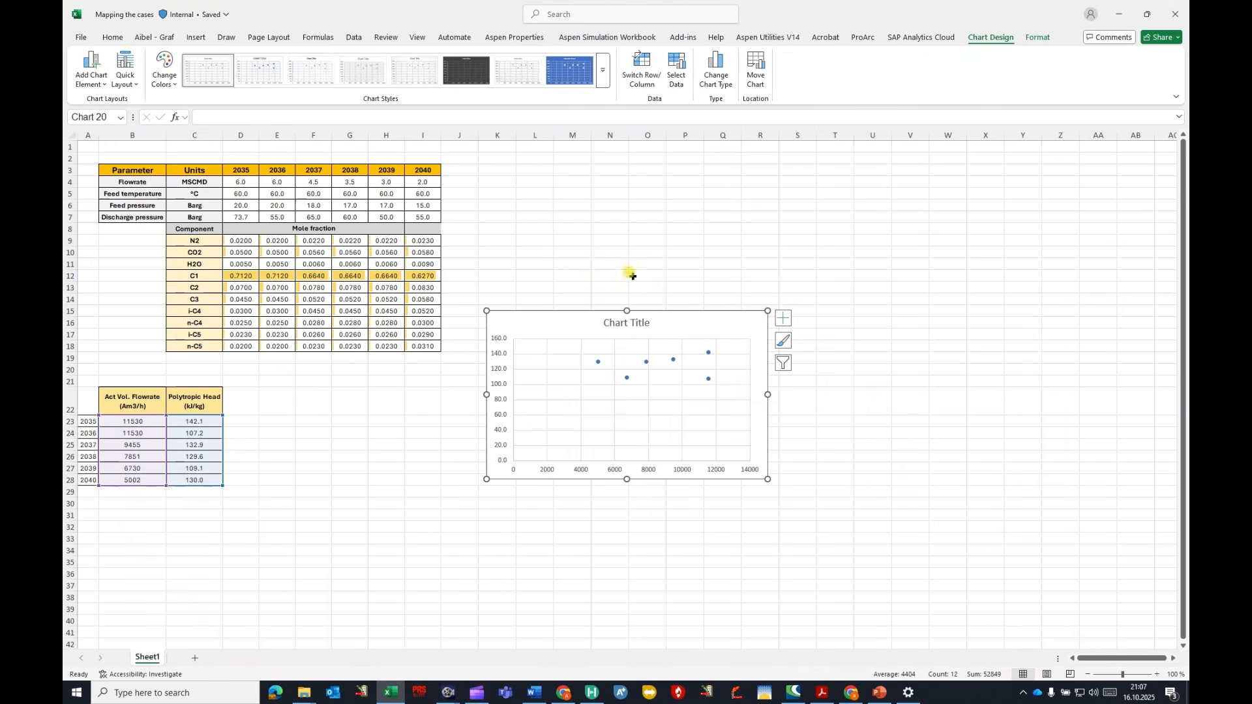
Step: Enlarge the scatter chart by extending it upward to about row 11 and widening it to about column T
double_click(670, 316)
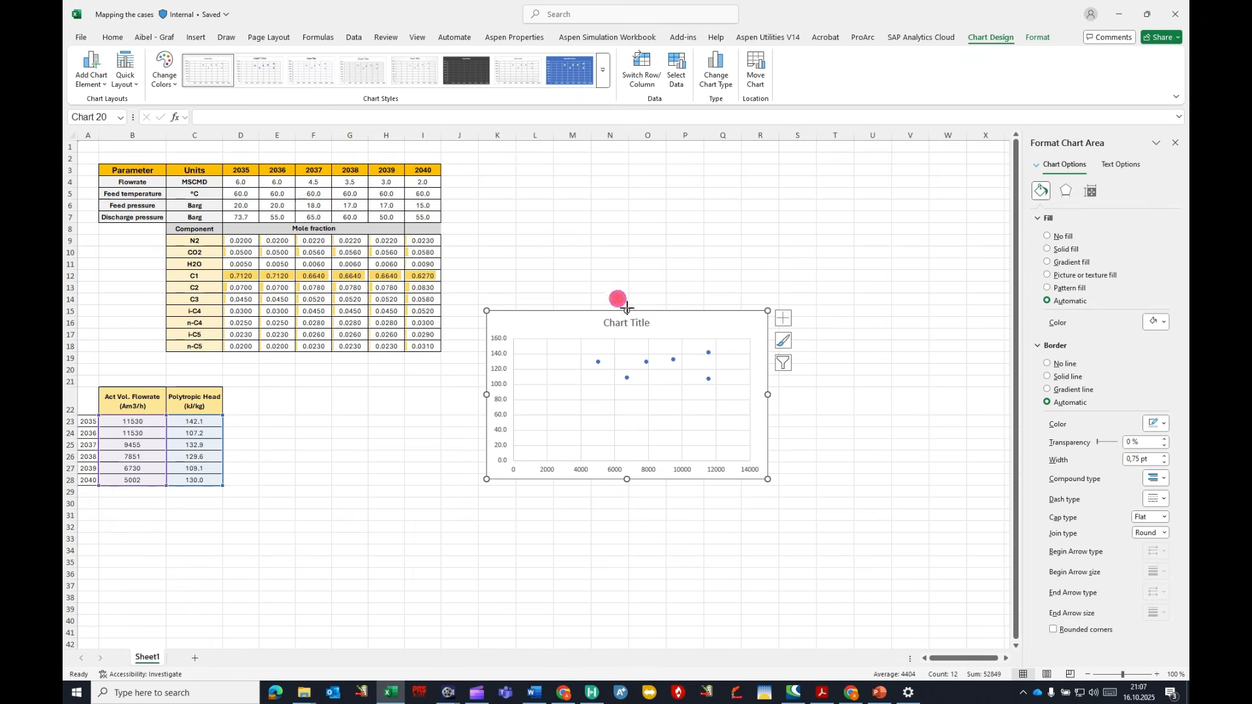
drag(626, 309, 628, 259)
drag(767, 369, 846, 369)
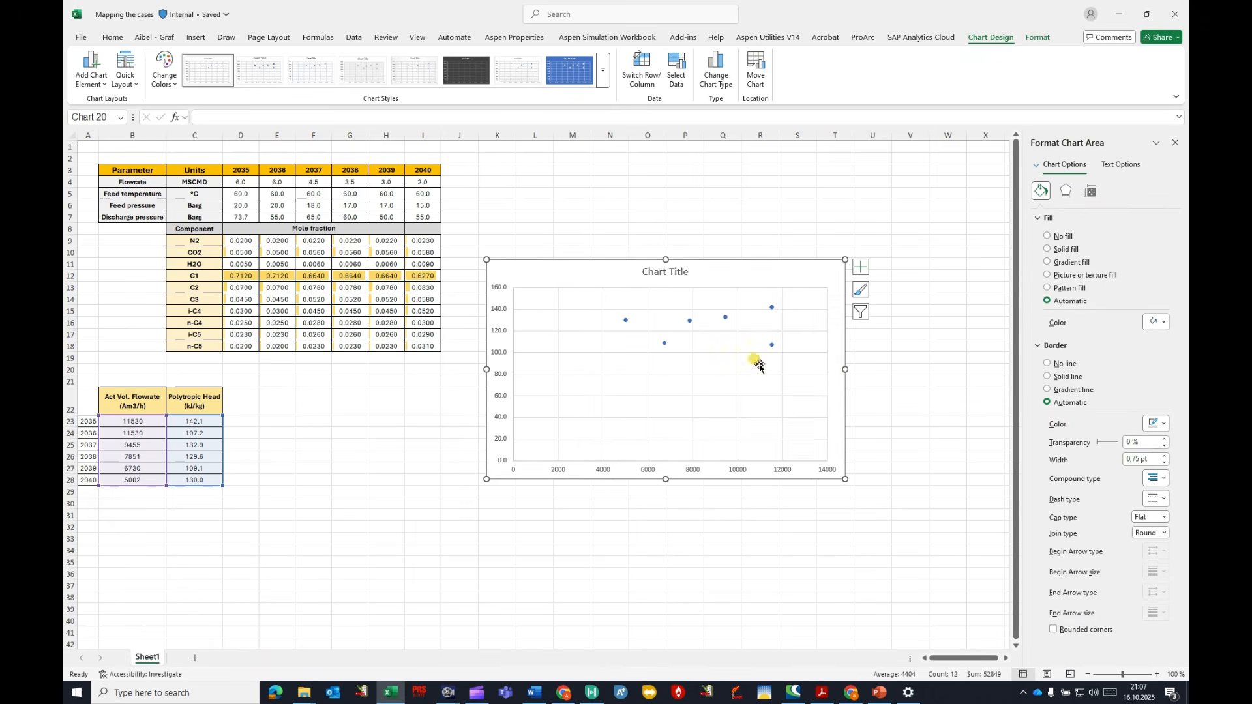
Step: Apply a chart layout with axis titles and fine gridlines to the scatter chart and delete its legend
click(125, 80)
click(123, 208)
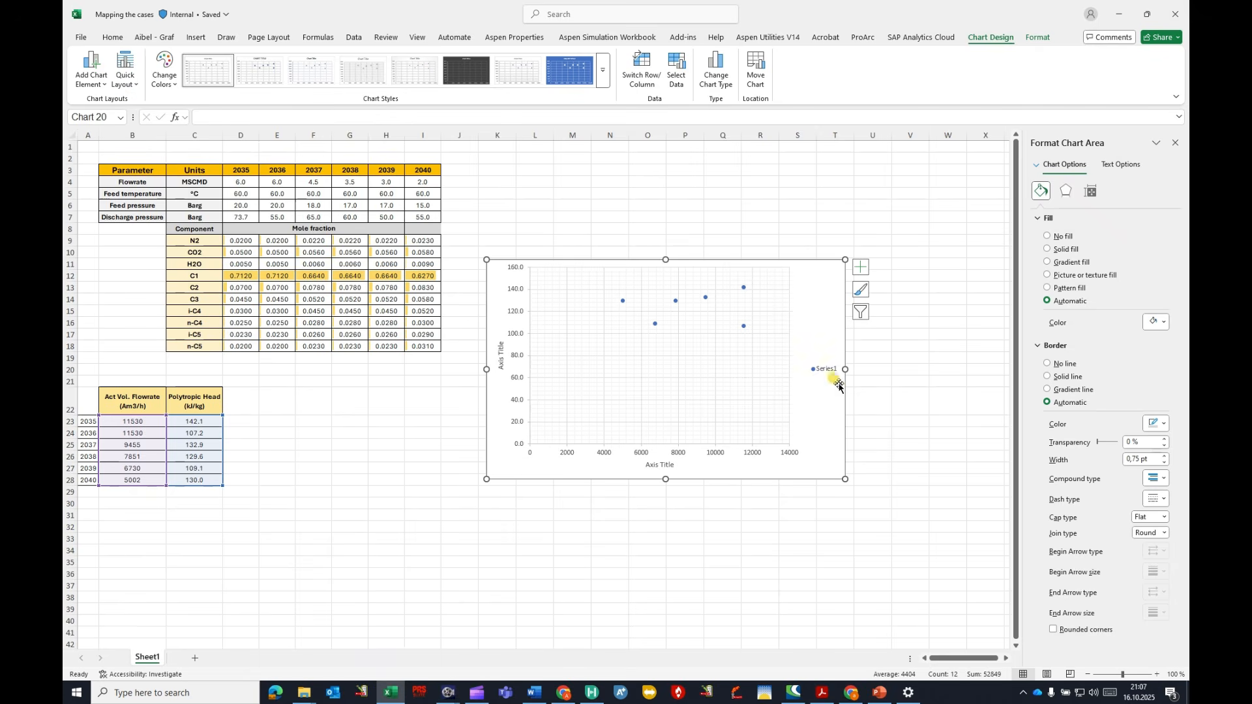
click(820, 368)
key(Delete)
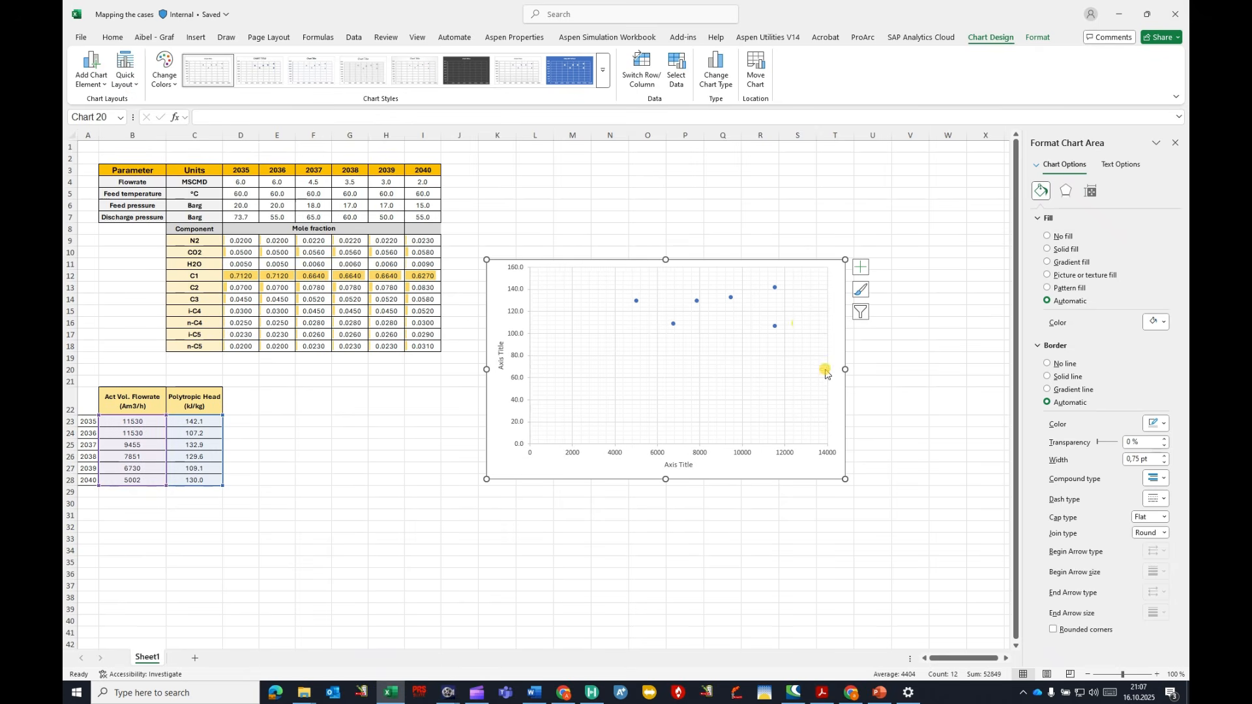
Step: Set the scatter series markers to the built-in round type with size 11
click(776, 288)
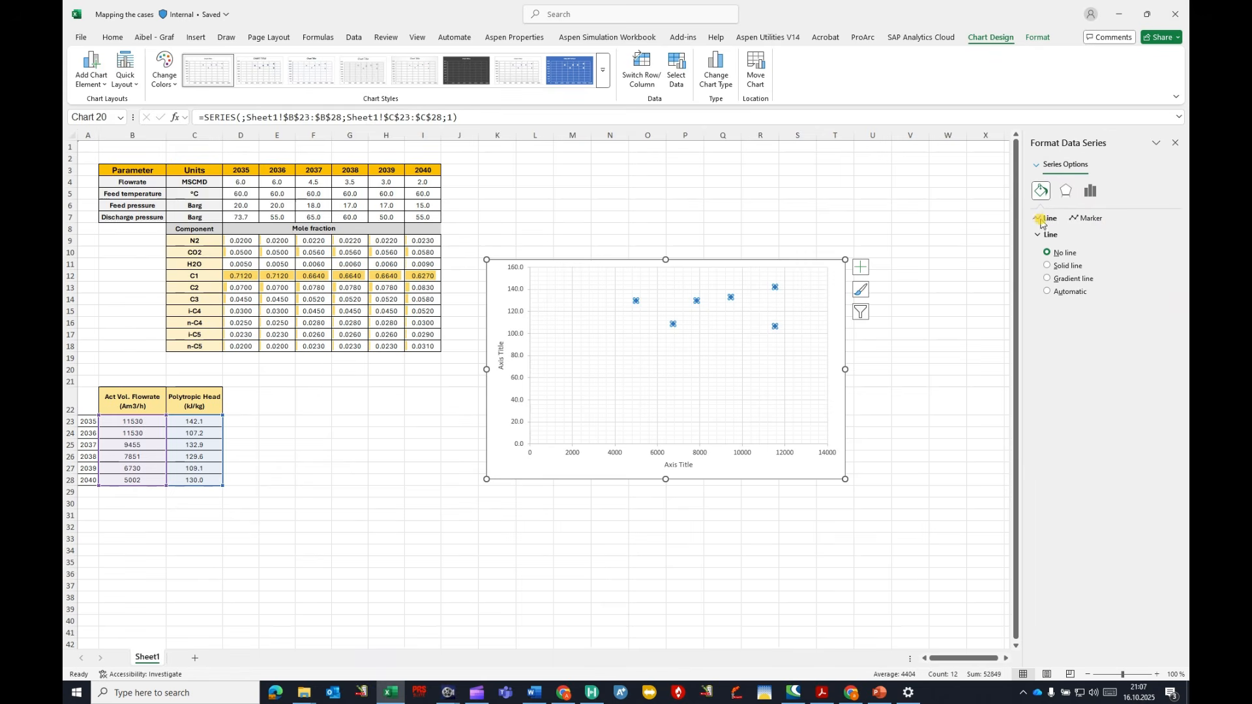
click(1083, 218)
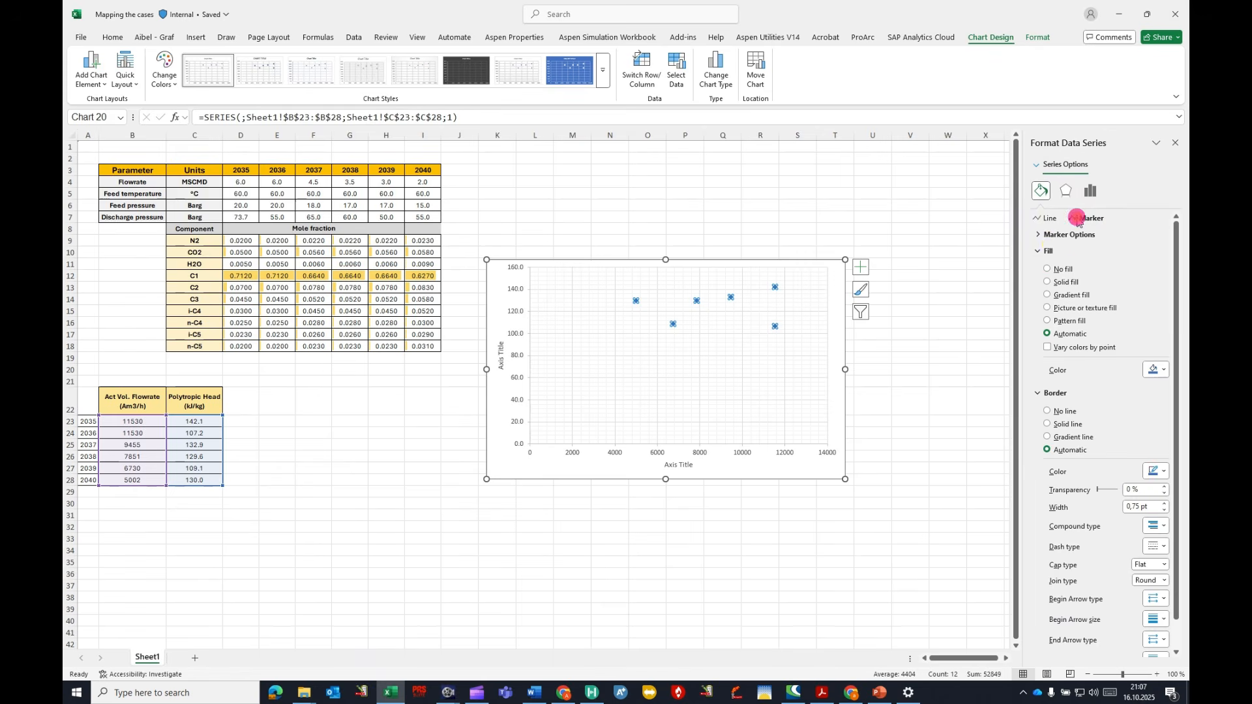
click(1041, 236)
click(1048, 278)
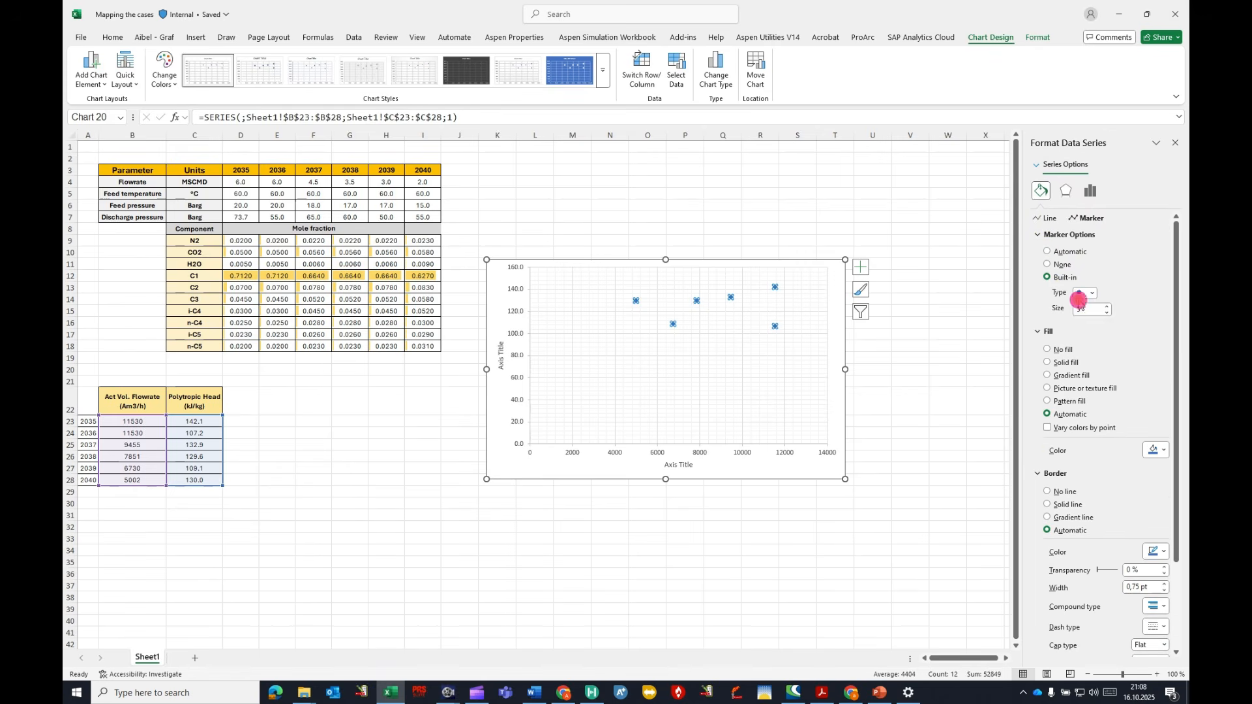
click(1087, 309)
key(Return)
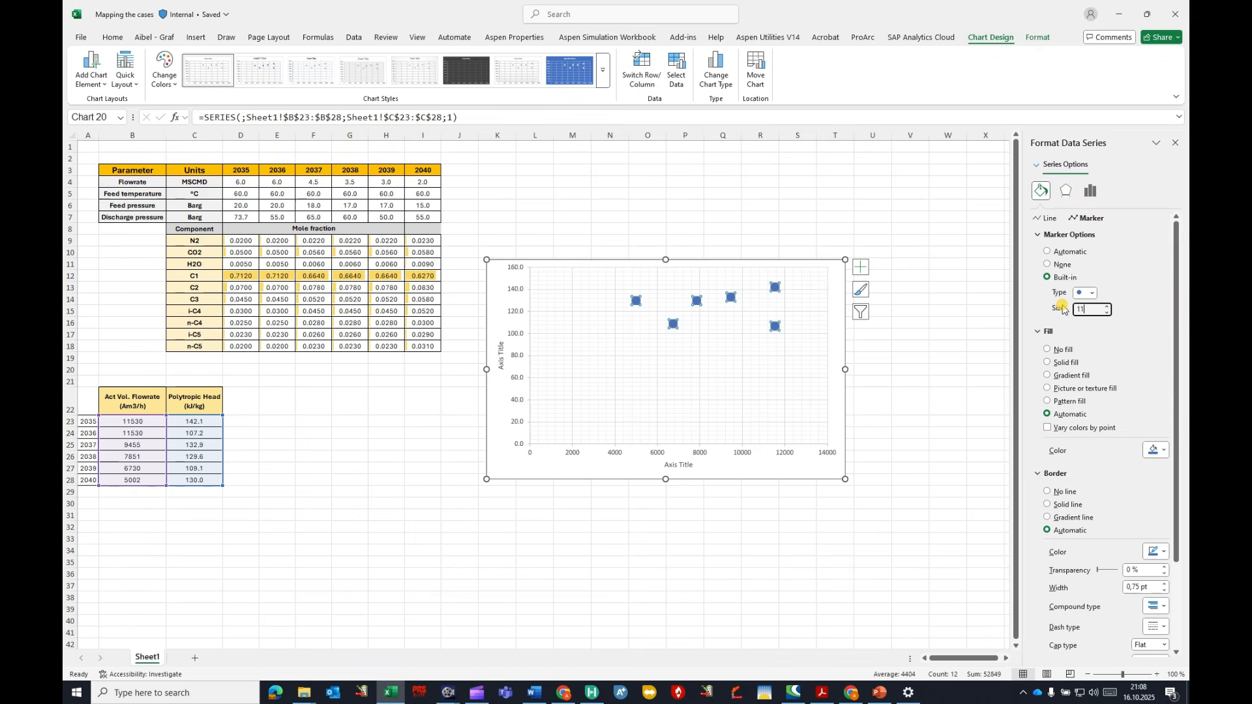
Step: Give the series markers a solid orange-gold fill and a very dark blue-grey solid border 2 pt wide
click(1158, 449)
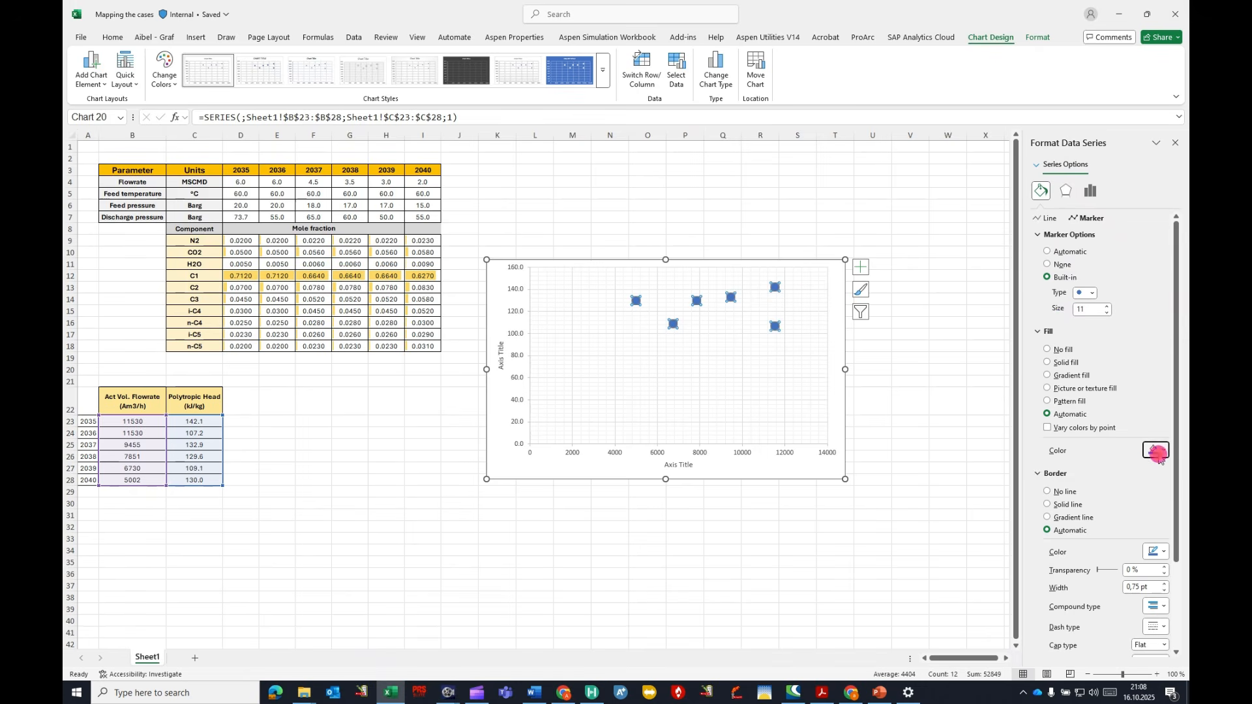
click(1145, 255)
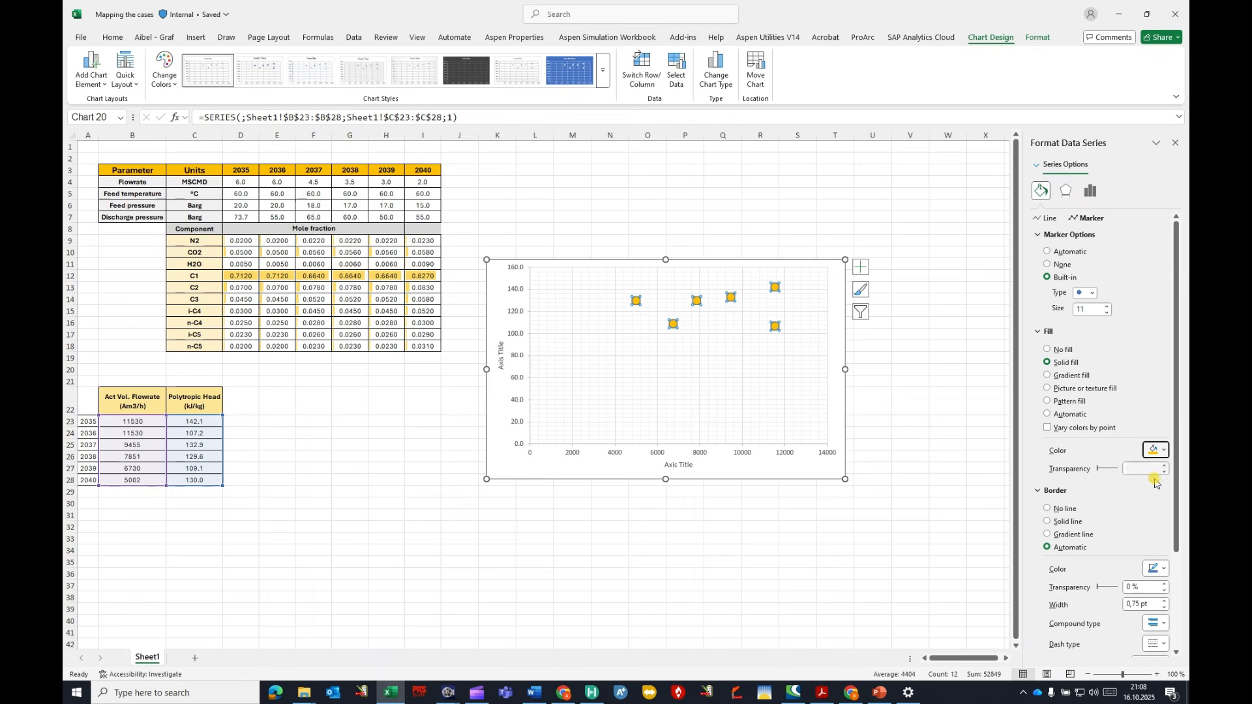
click(1156, 569)
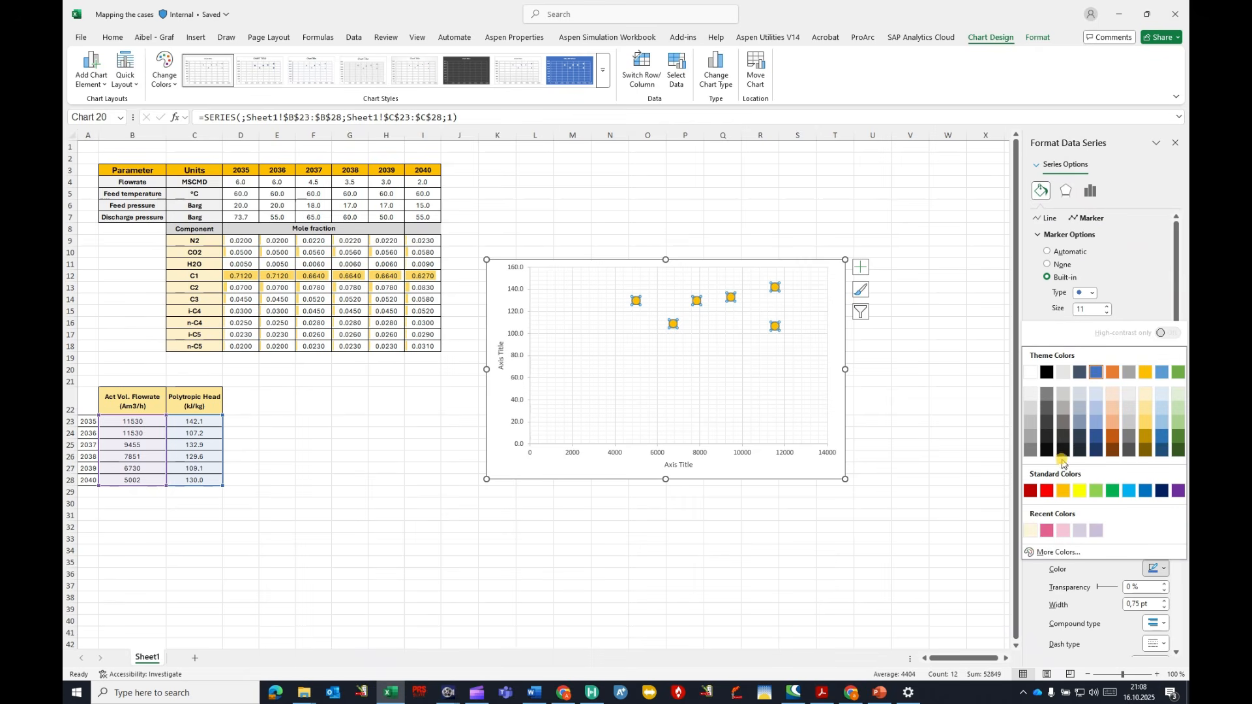
click(1079, 450)
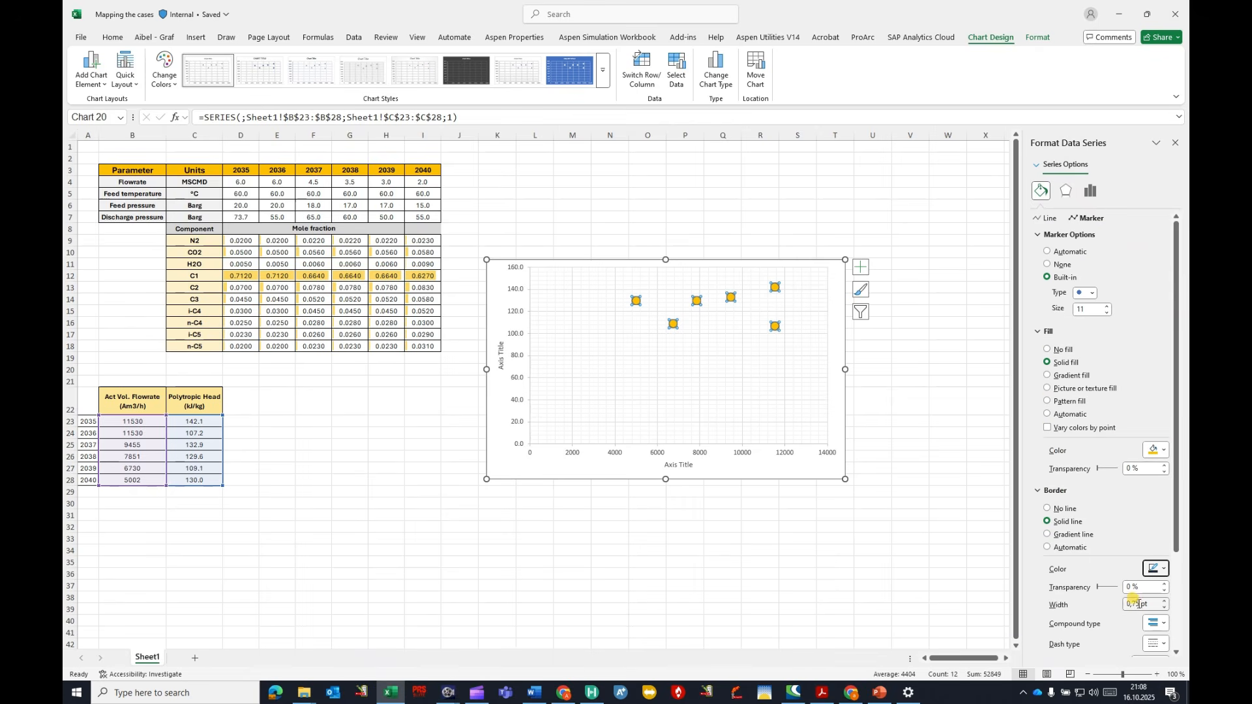
drag(1138, 604, 1109, 603)
text(2)
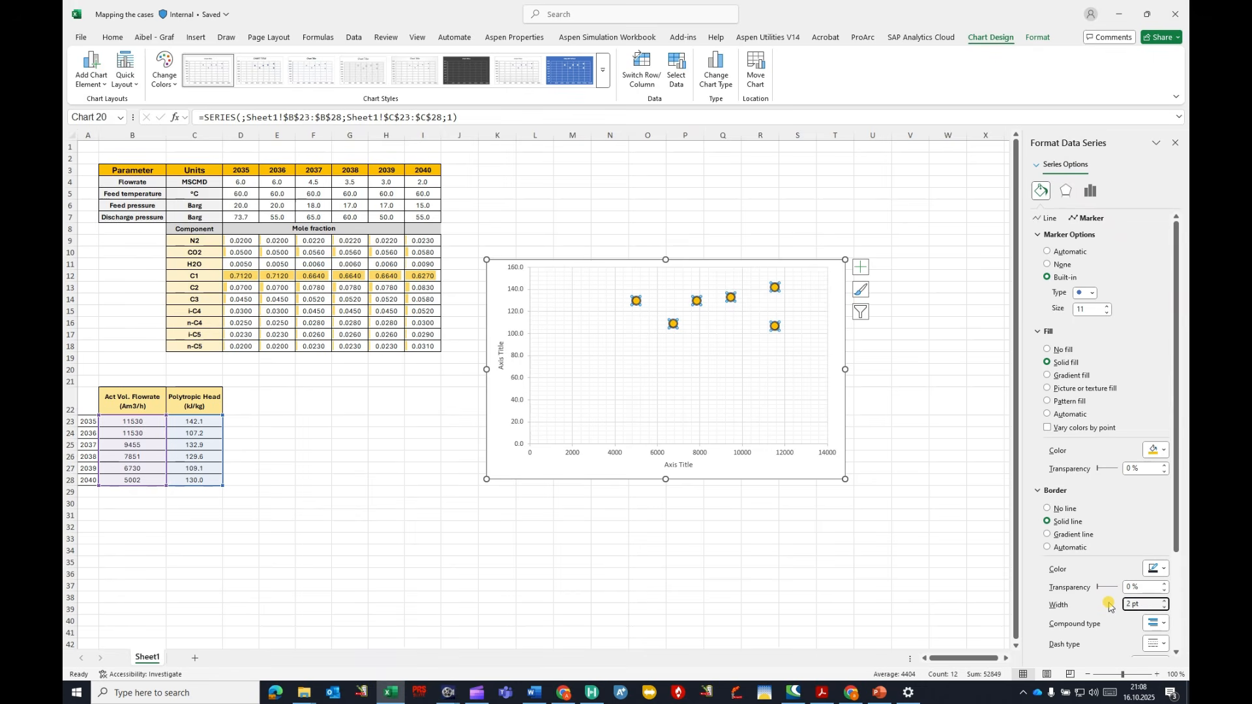
click(1130, 585)
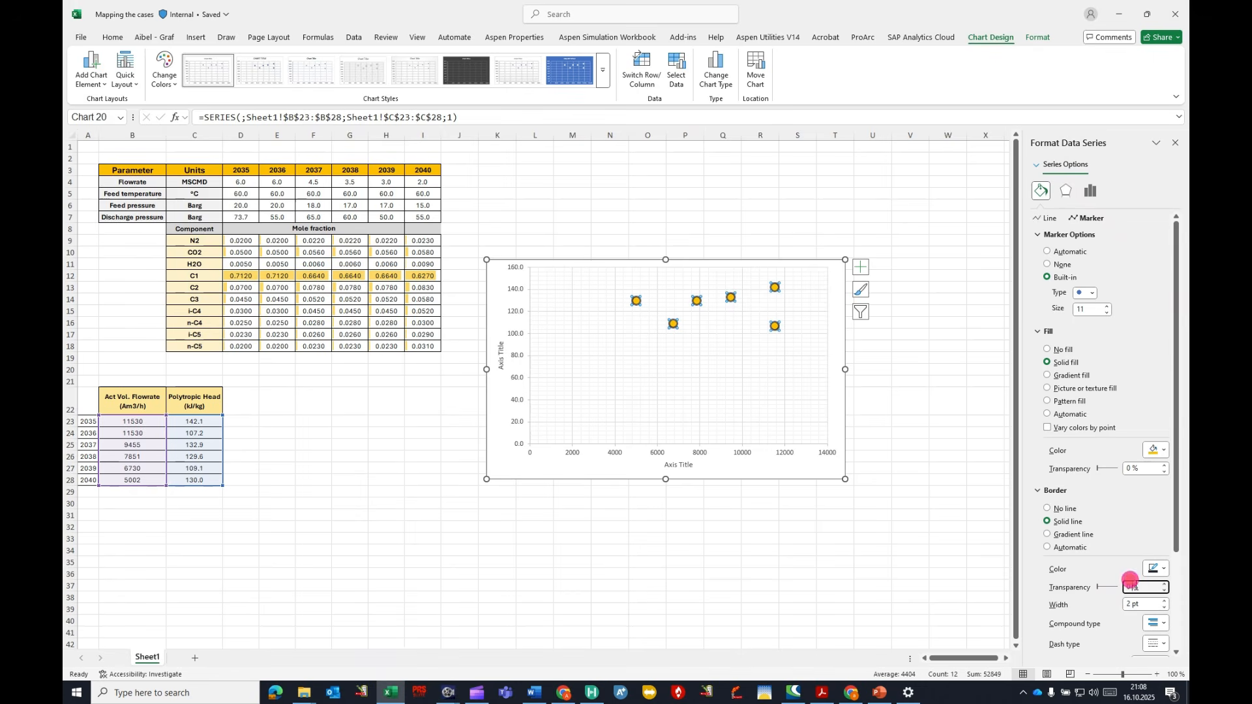
Step: Extend the scatter chart downward to about row 32 and nudge it slightly up and to the left
click(662, 478)
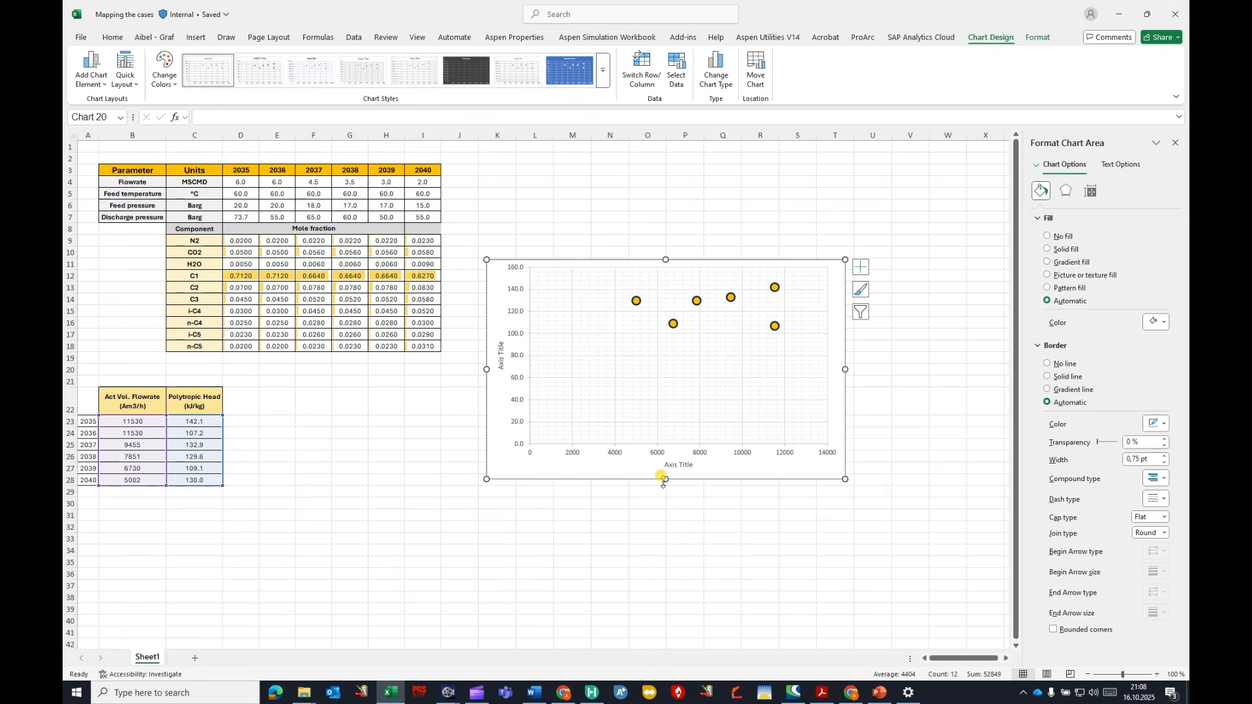
drag(664, 480, 663, 527)
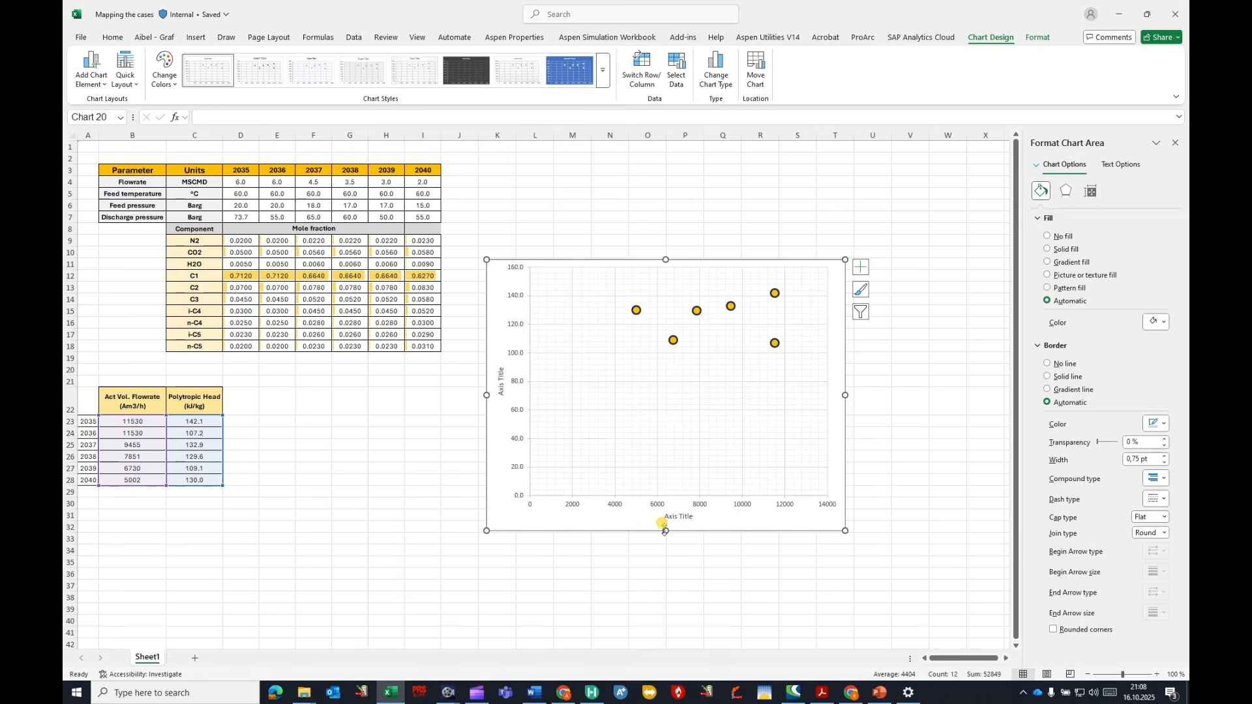
drag(498, 270, 493, 268)
Step: Fill the scatter chart's plot area with a light grey theme colour
click(527, 267)
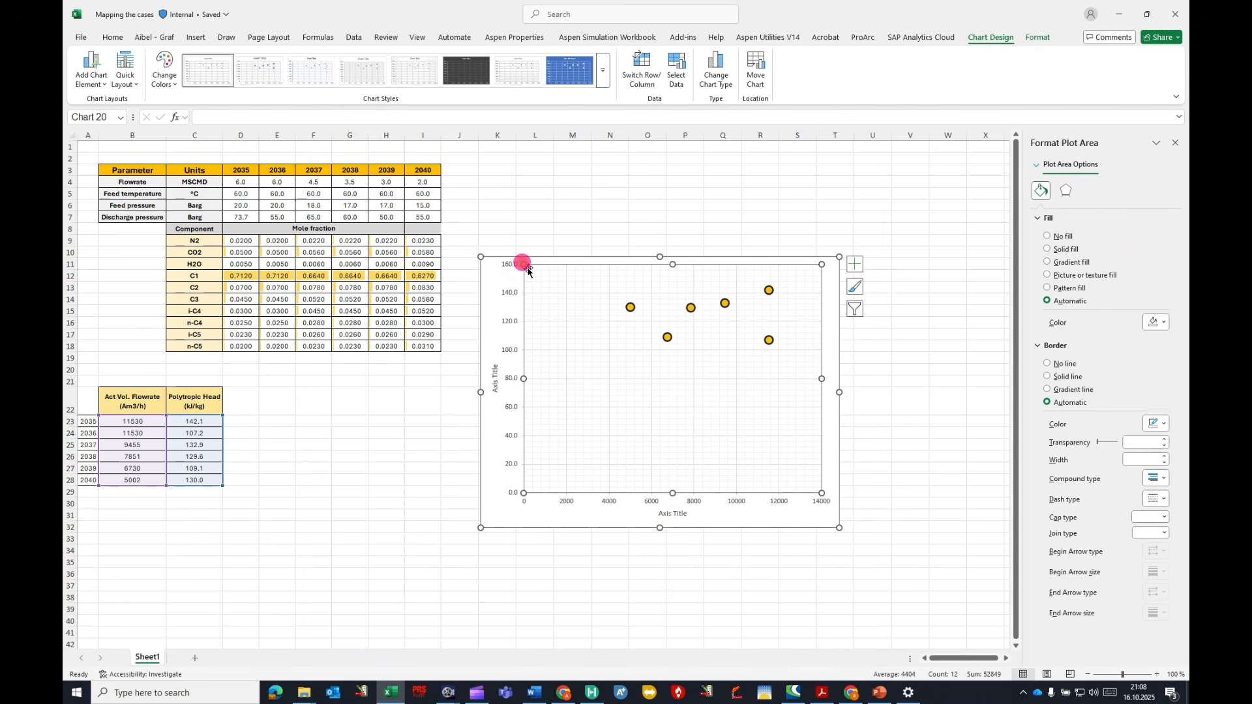
click(1155, 321)
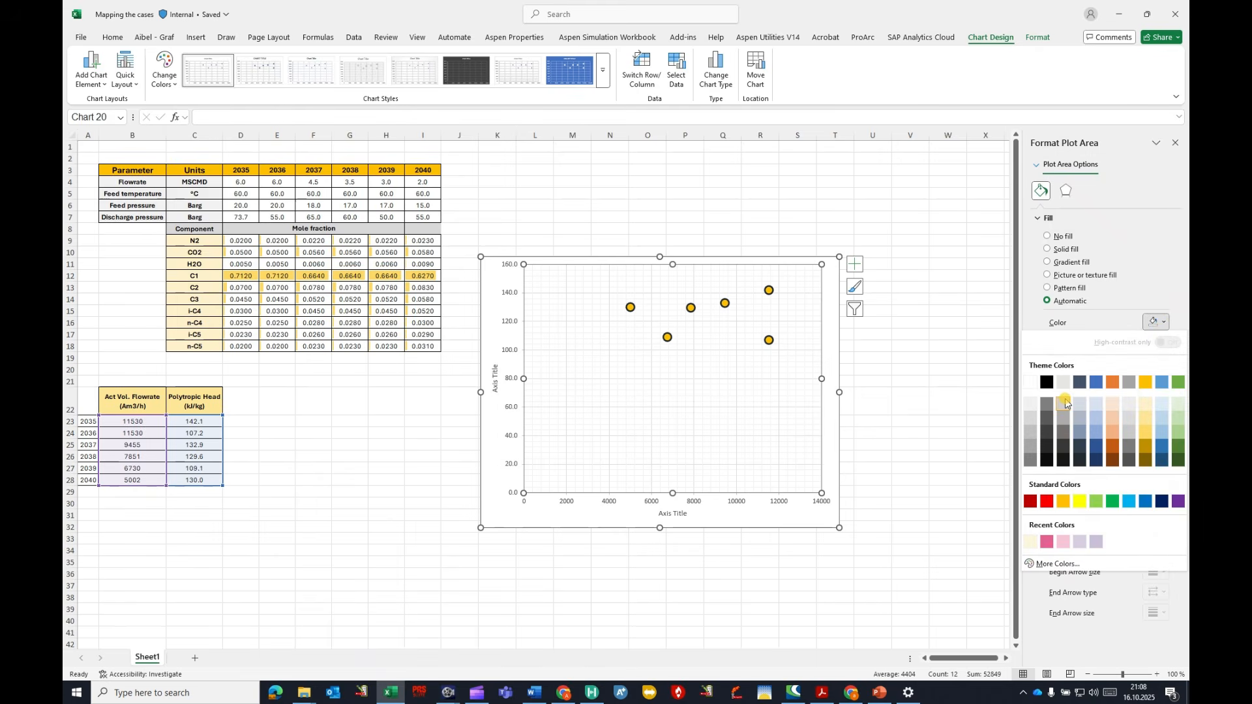
click(1129, 404)
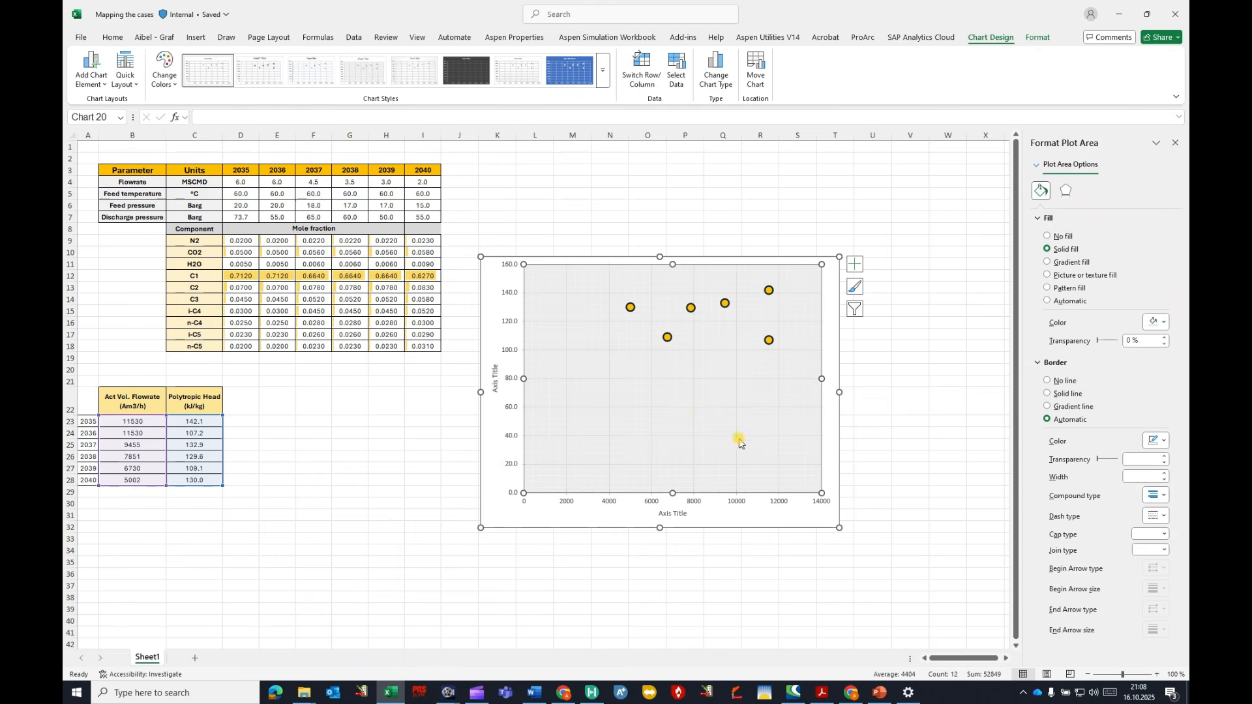
Step: Title the chart's vertical axis "Polytropic Head (kJ/kg)"
click(493, 370)
triple_click(495, 375)
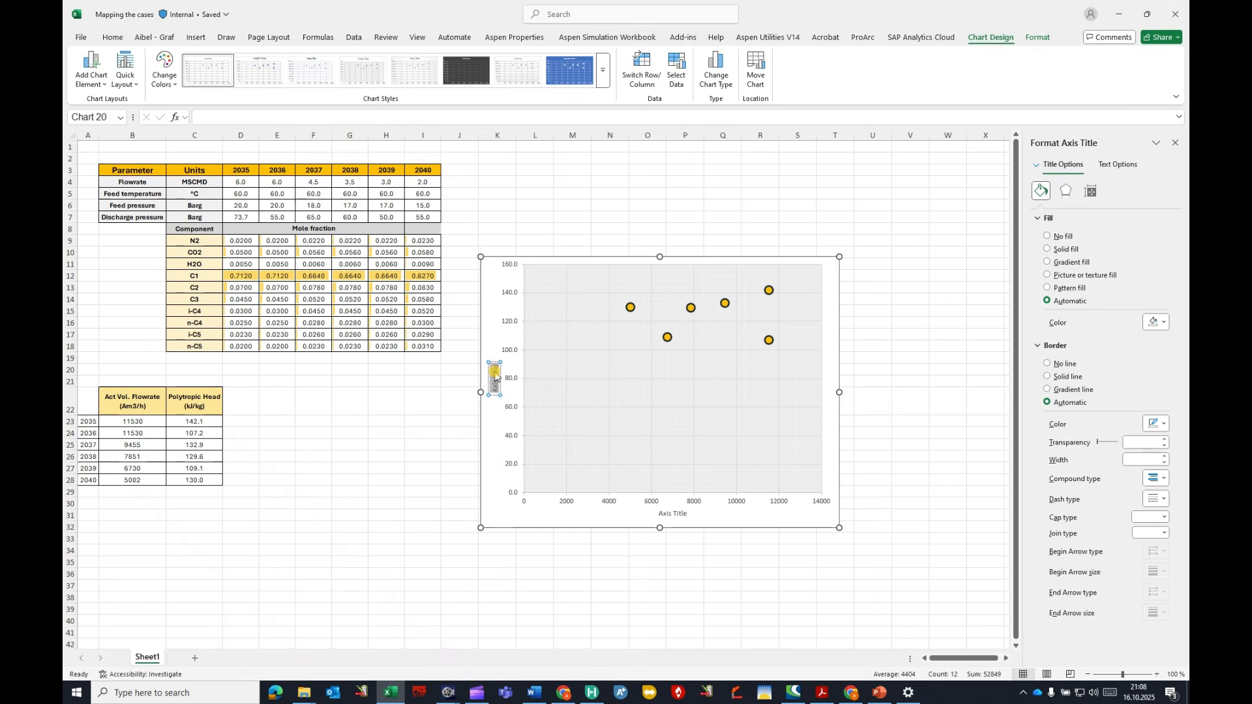
text(Polytropic)
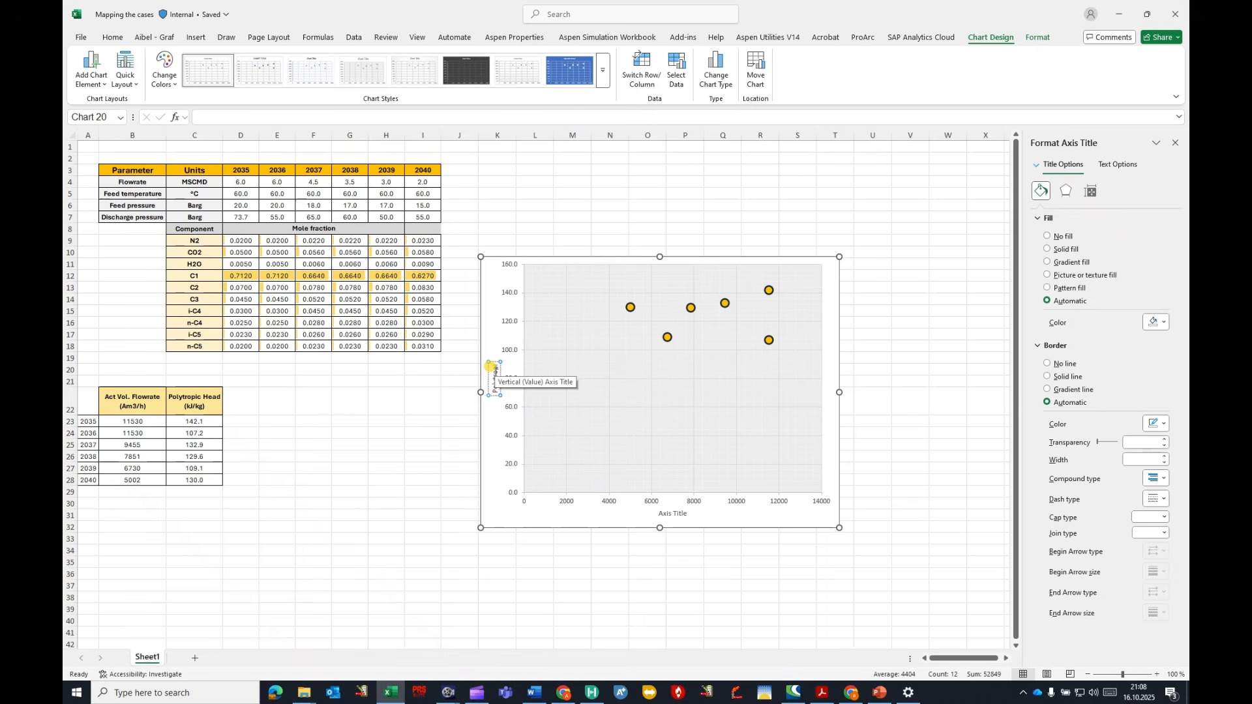
text( Head (kJ/kg))
Step: Title the chart's horizontal axis "Actual Vol. rate (Am3/h)" and move the title slightly down, away from the axis labels
click(660, 512)
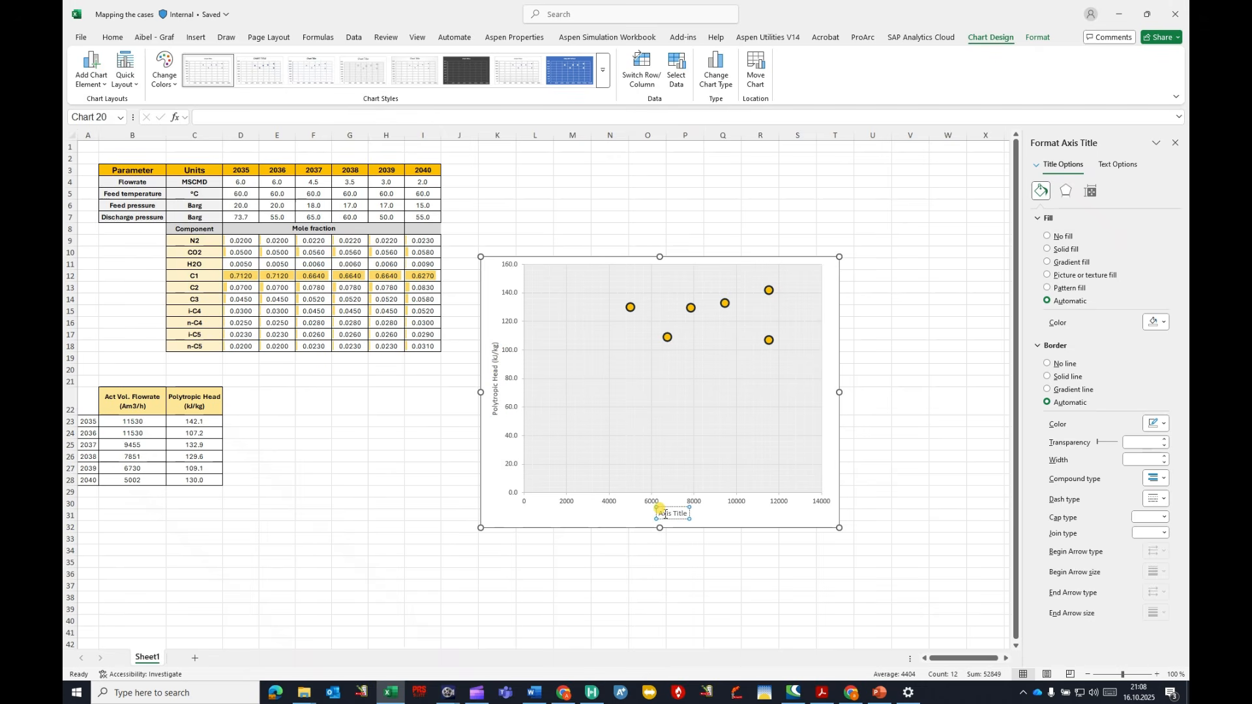
triple_click(663, 515)
text(Actual Vol)
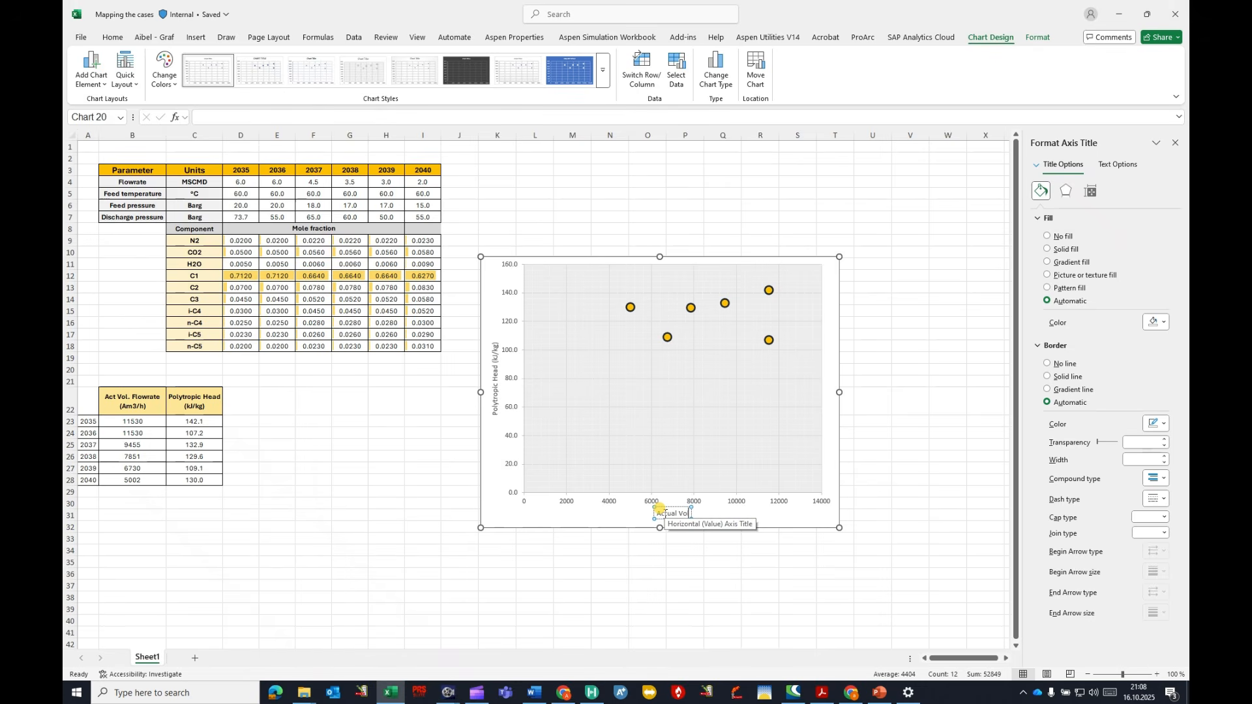
text(. Flowrate (Am3/h))
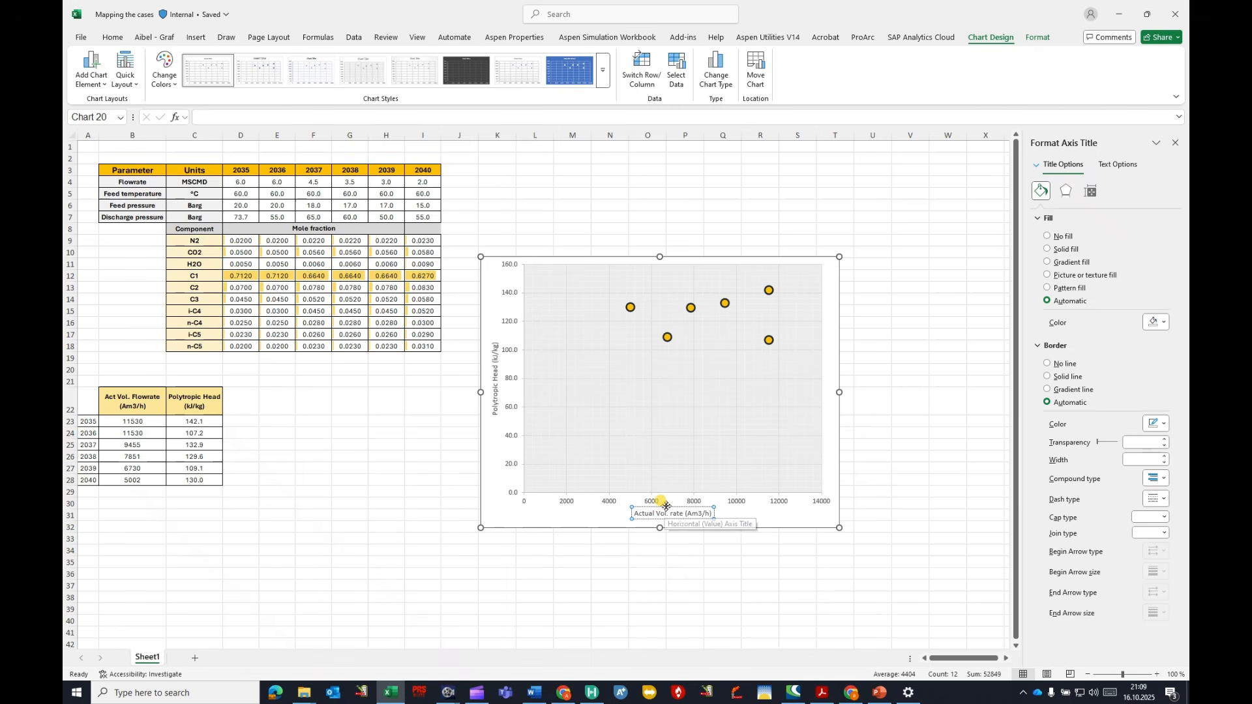
drag(665, 507, 658, 512)
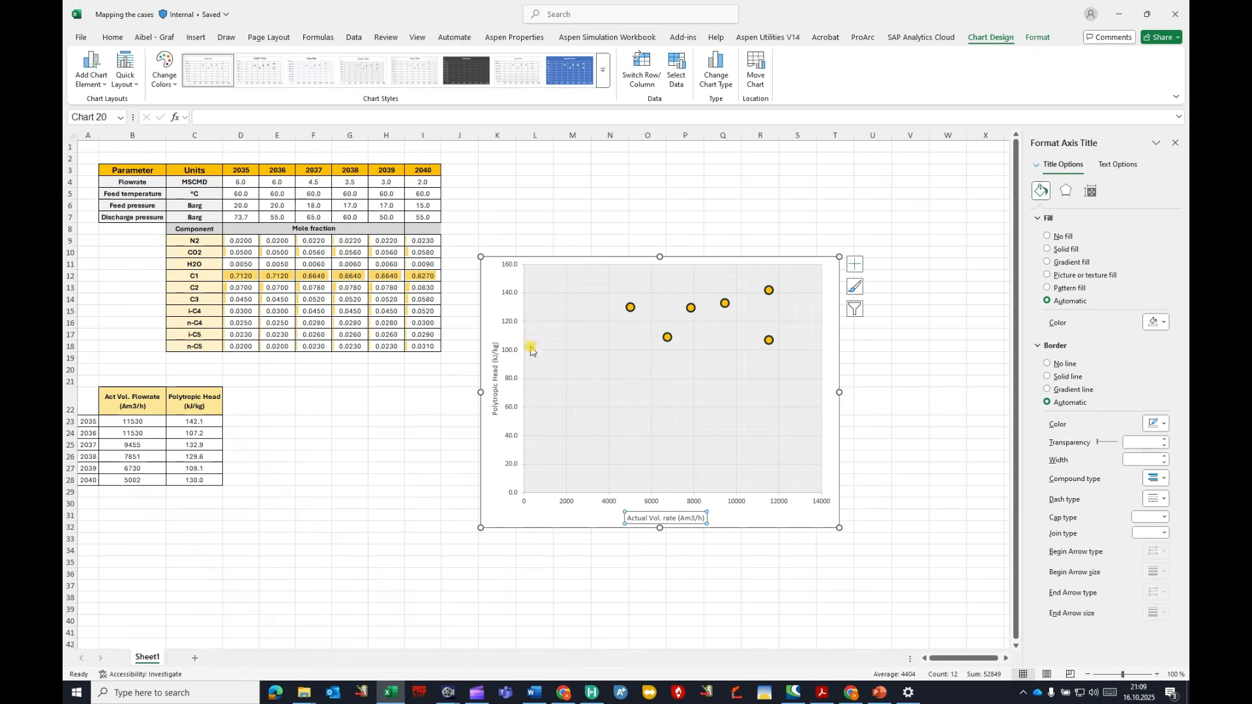
Step: Make all text in the scatter chart bold and shift the vertical axis title slightly away from the axis labels
click(486, 271)
click(113, 37)
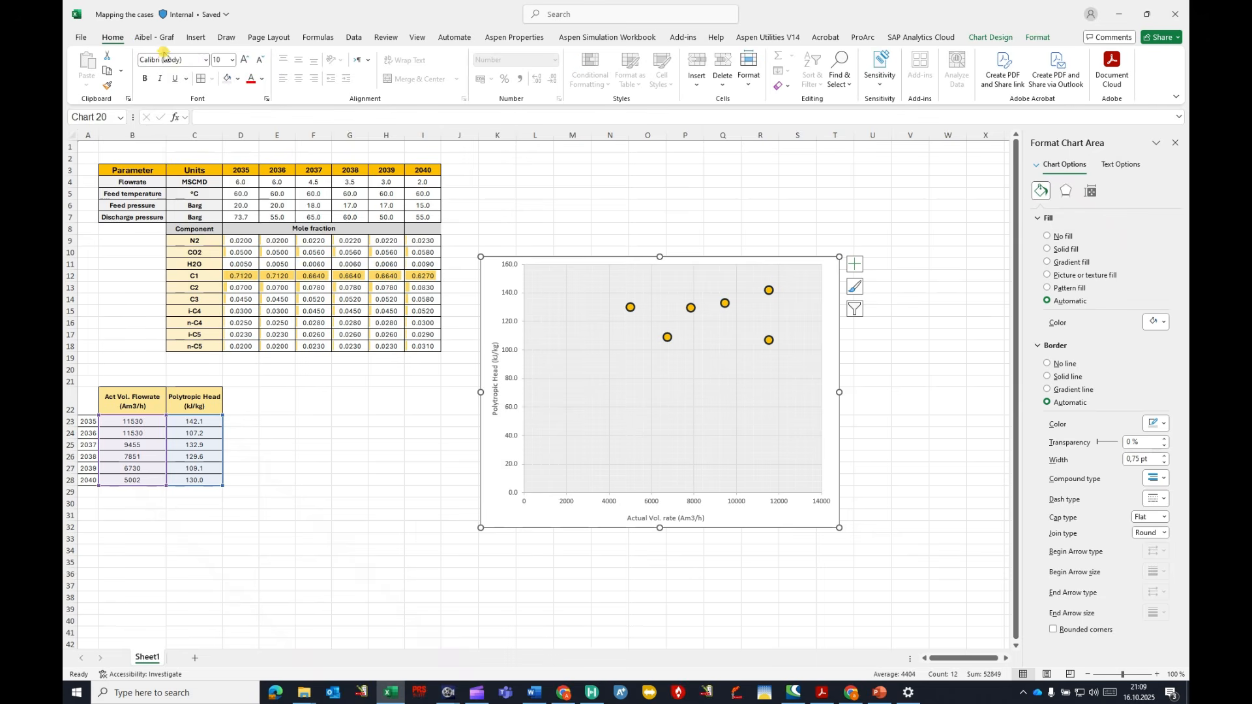
click(145, 78)
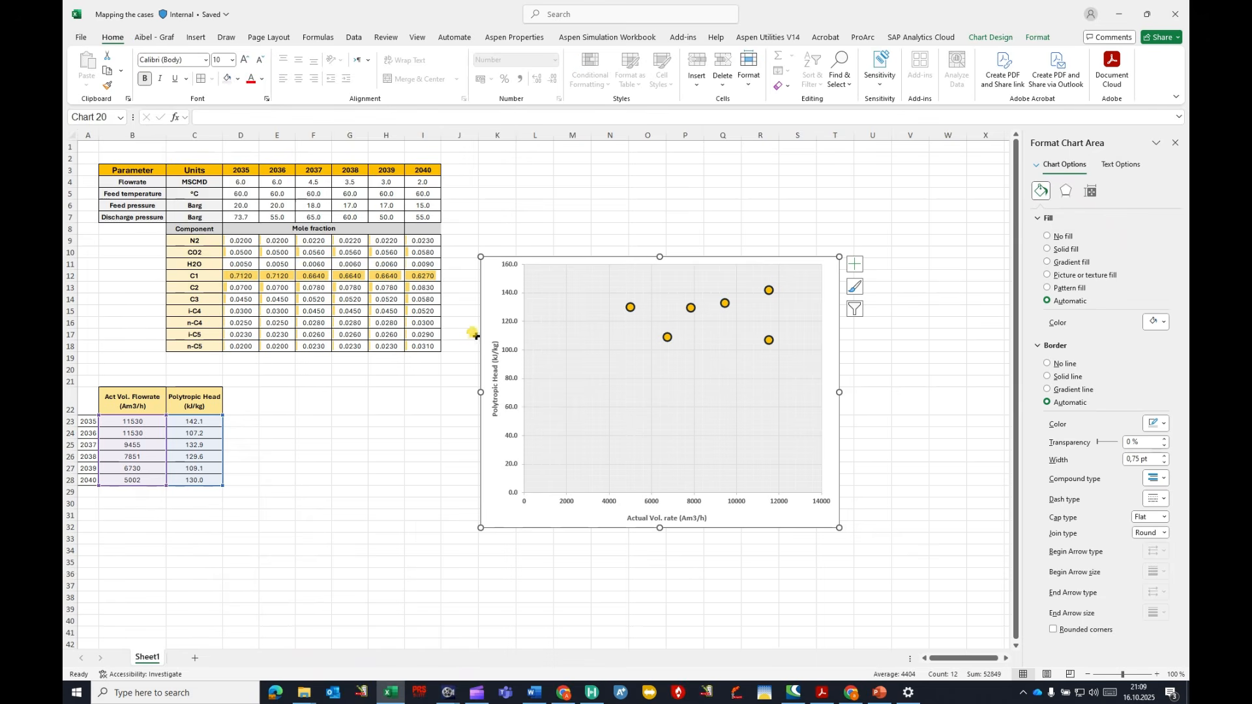
click(488, 354)
drag(488, 354, 485, 356)
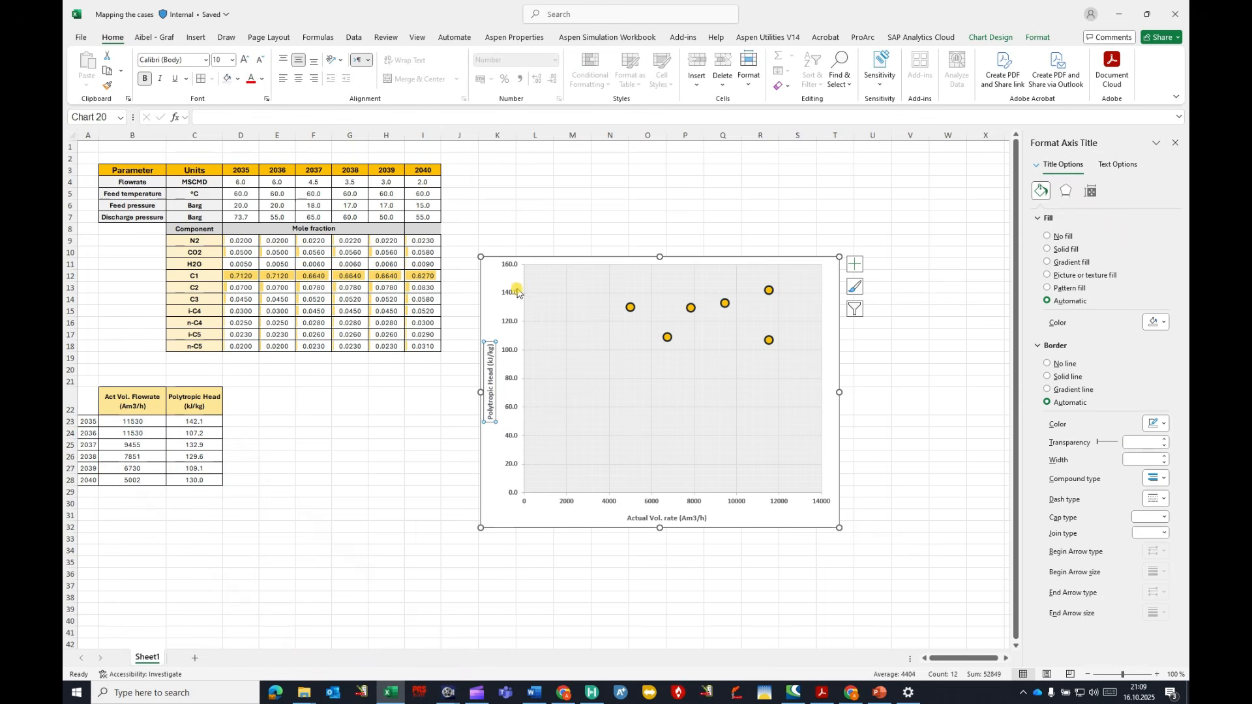
Step: Restore the spreadsheet window, then switch to the Example 1 datasheets presentation and fit its window beside the Aspen HYSYS flowsheet
click(487, 268)
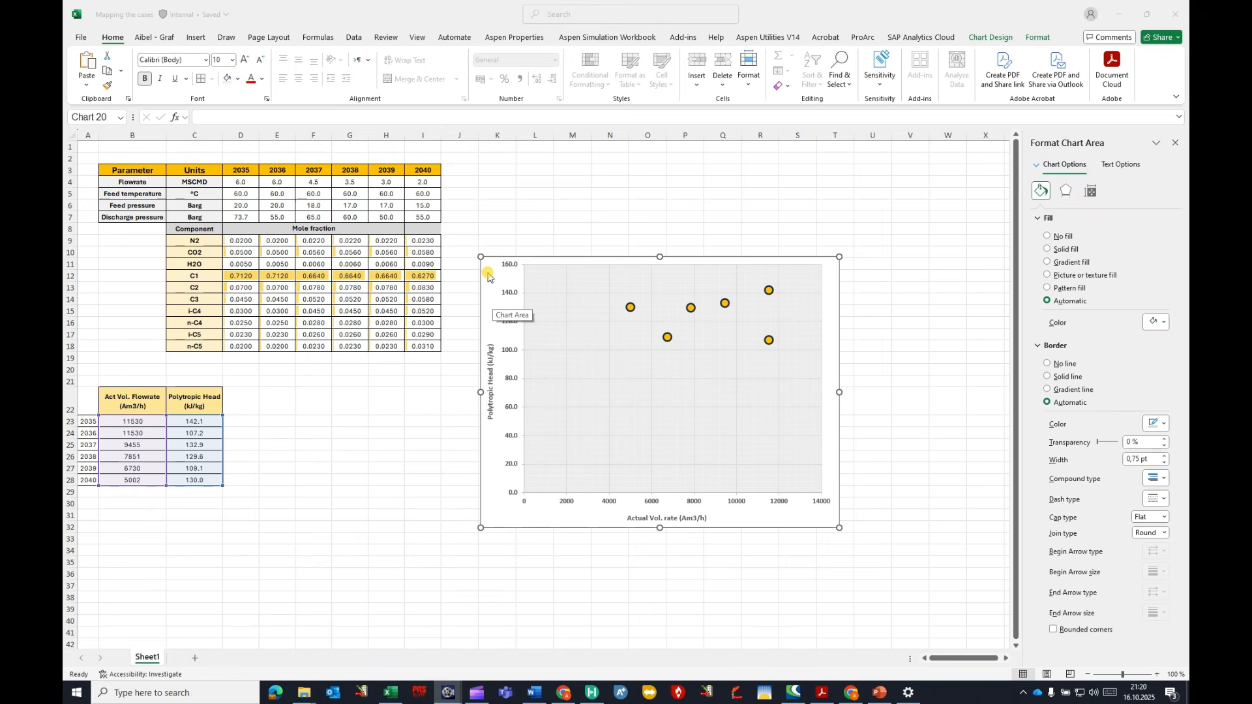
click(513, 220)
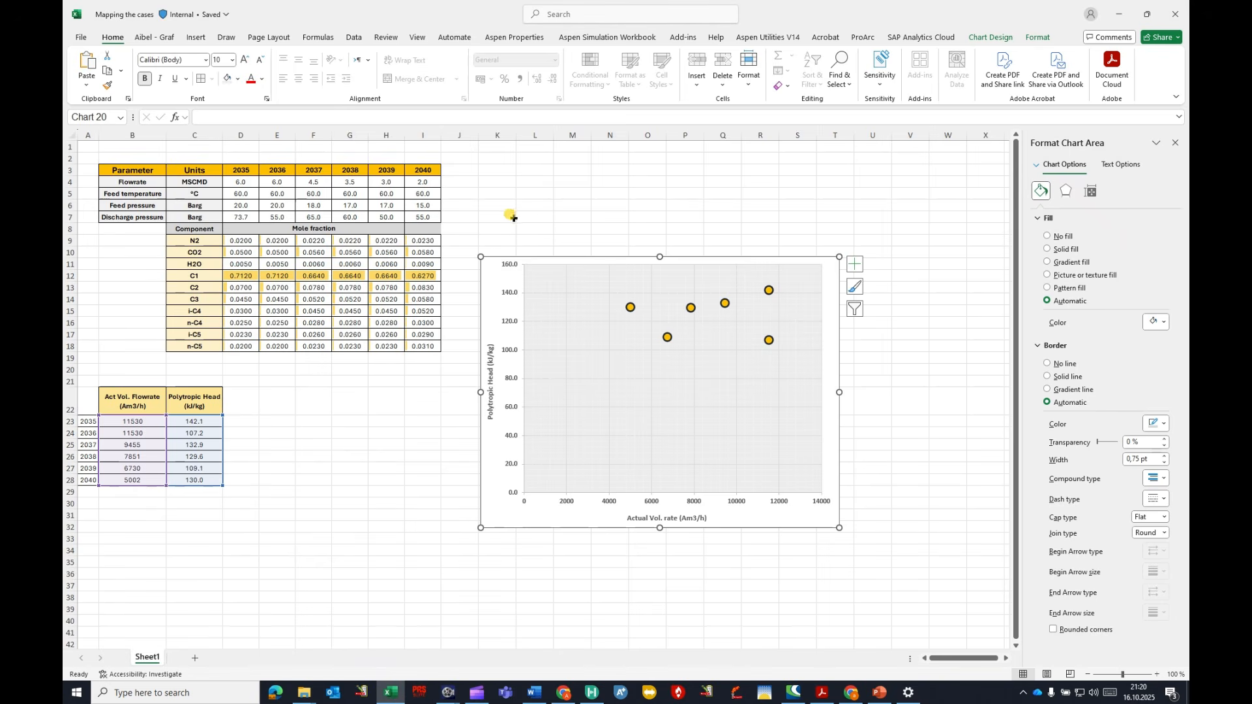
click(1146, 15)
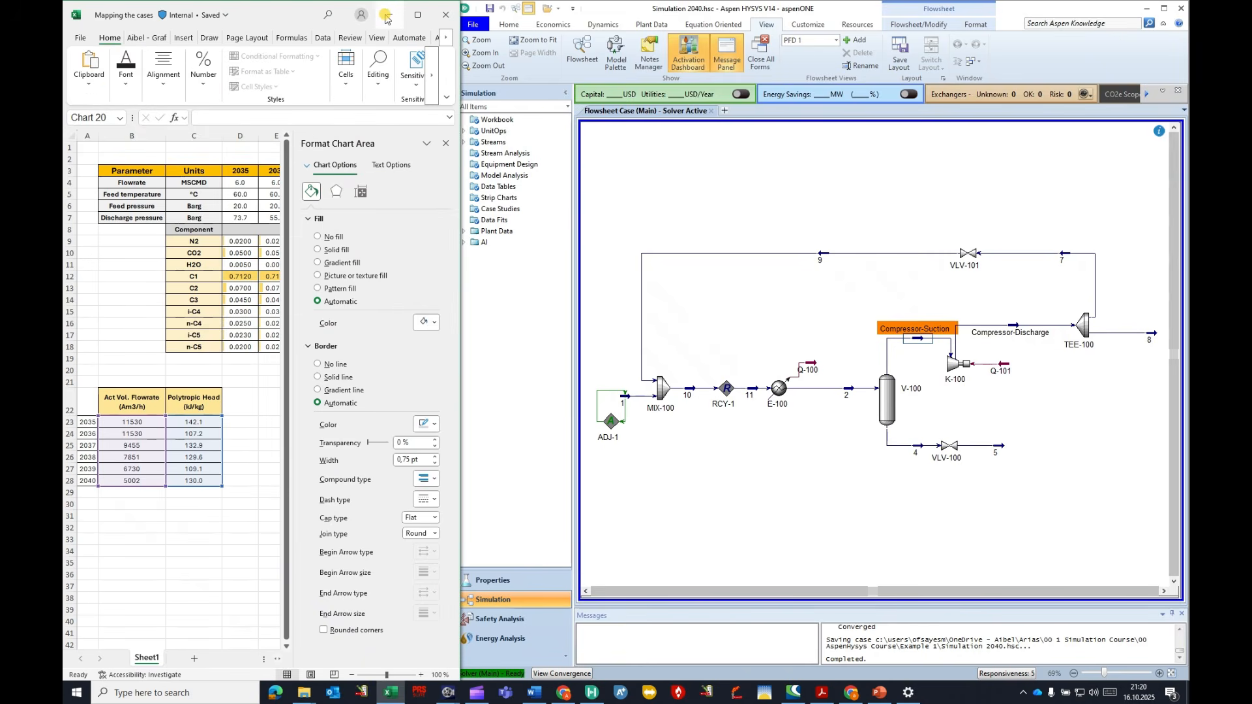
click(1148, 227)
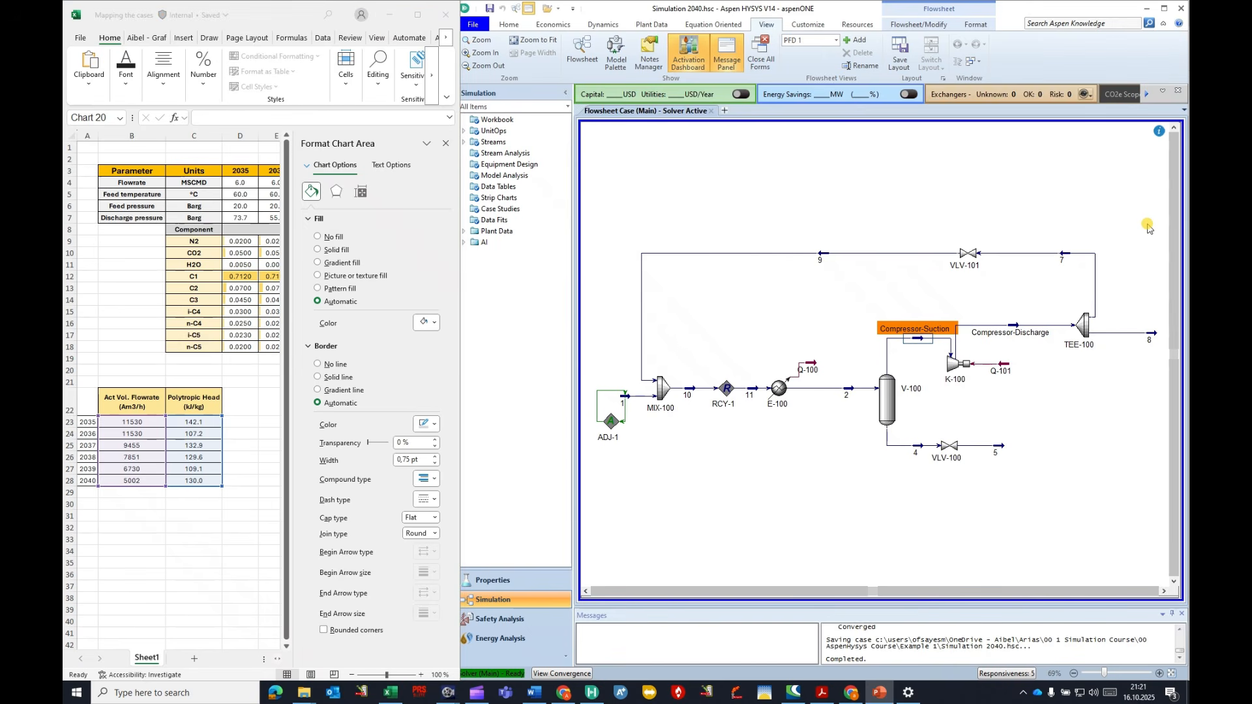
drag(1188, 181, 232, 18)
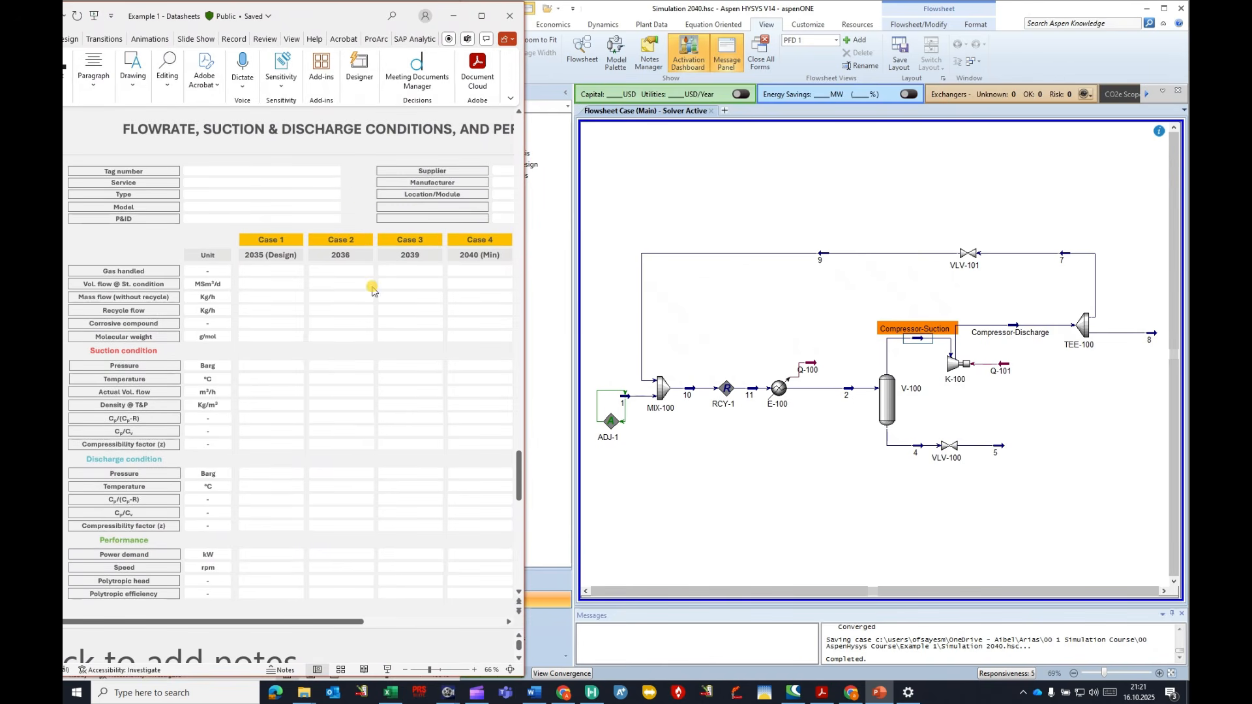
drag(523, 289, 408, 289)
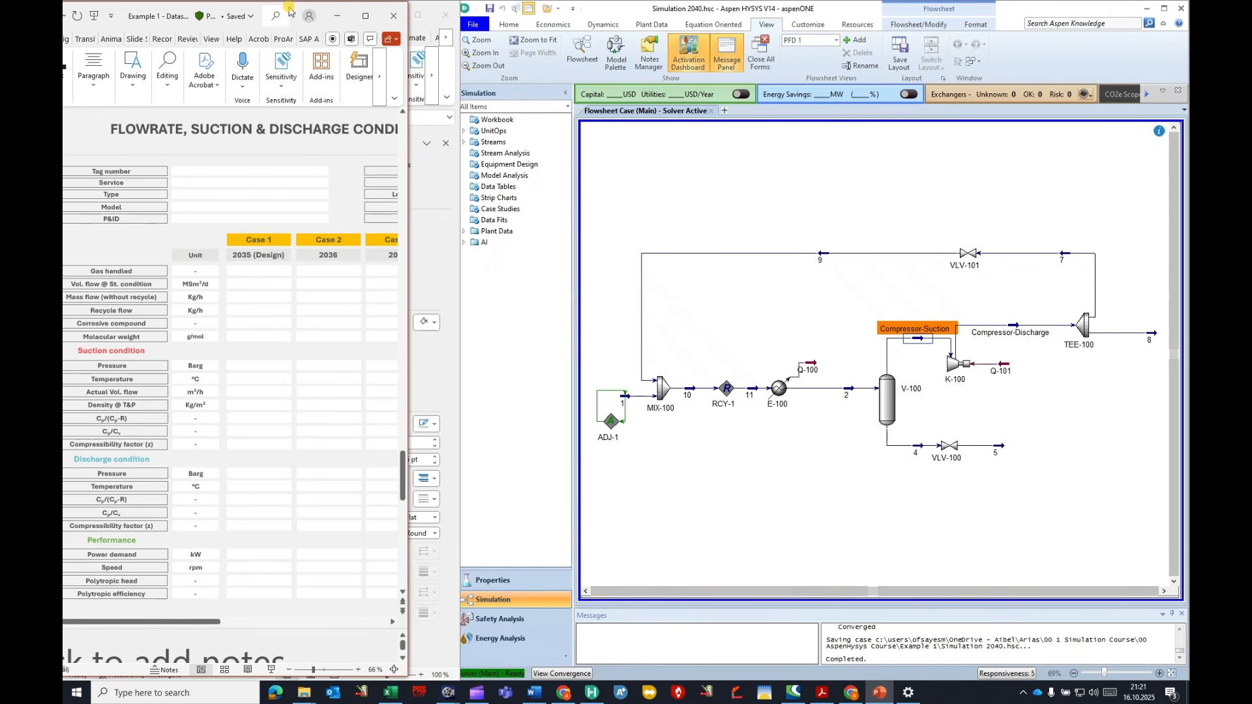
drag(290, 10, 343, 10)
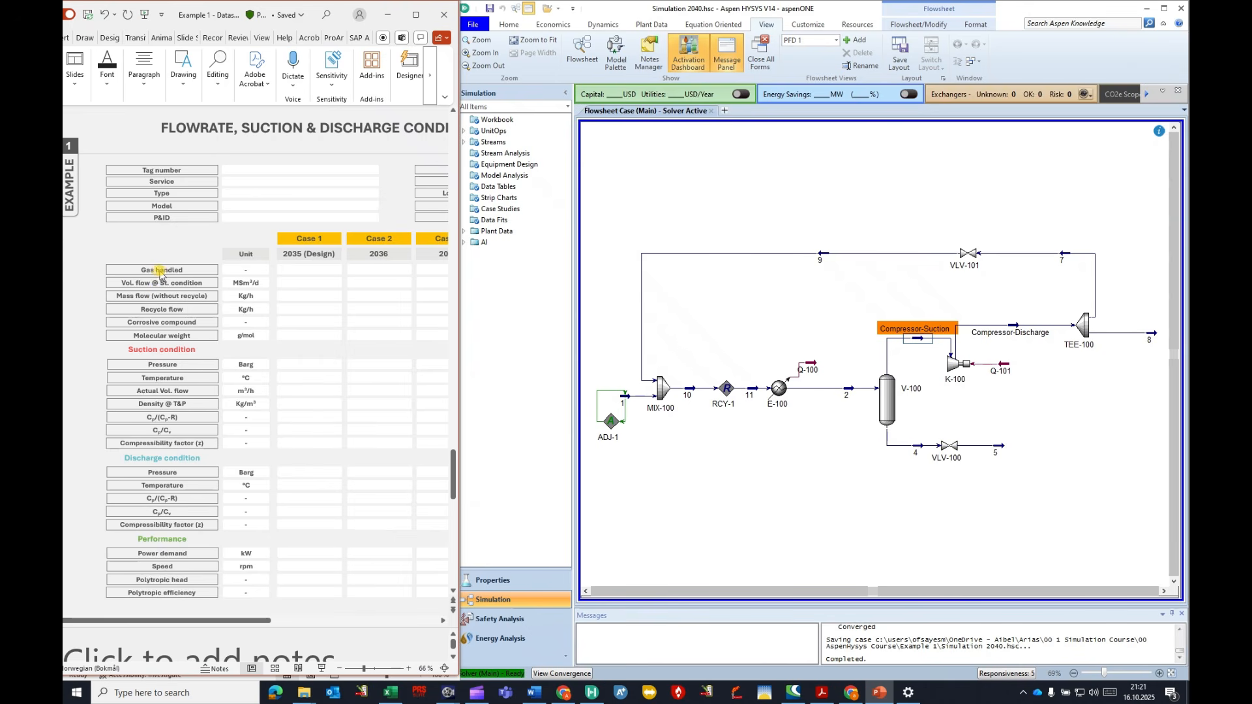
Step: Open material stream 1 in the Aspen HYSYS flowsheet and examine its composition
double_click(633, 395)
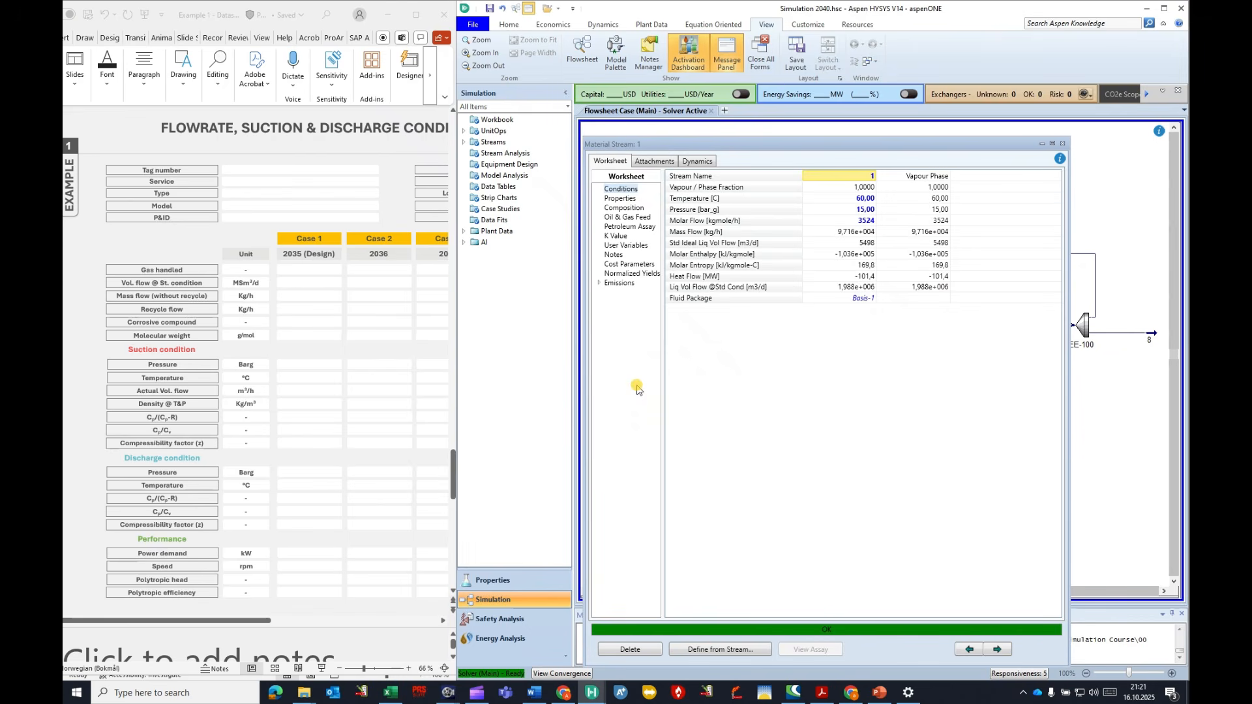
click(630, 209)
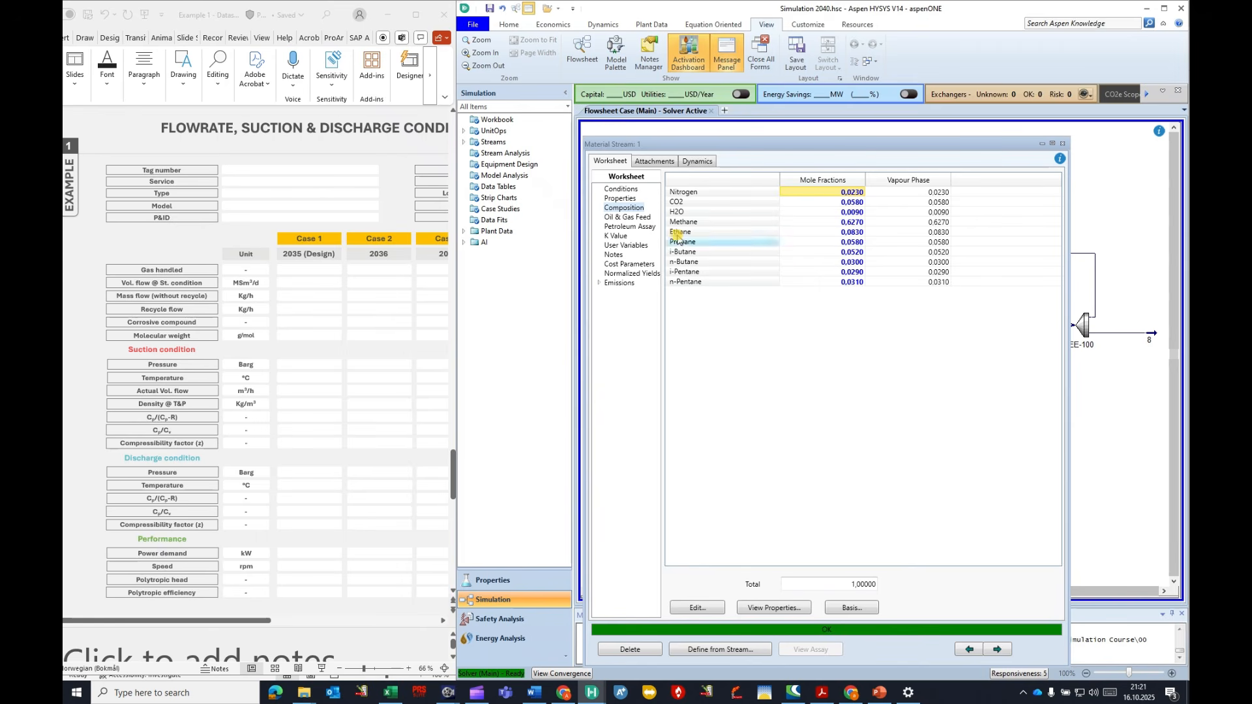
Step: Close stream 1, open the Compressor-Suction stream and check its standard gas flow in MSm3/d
click(1064, 142)
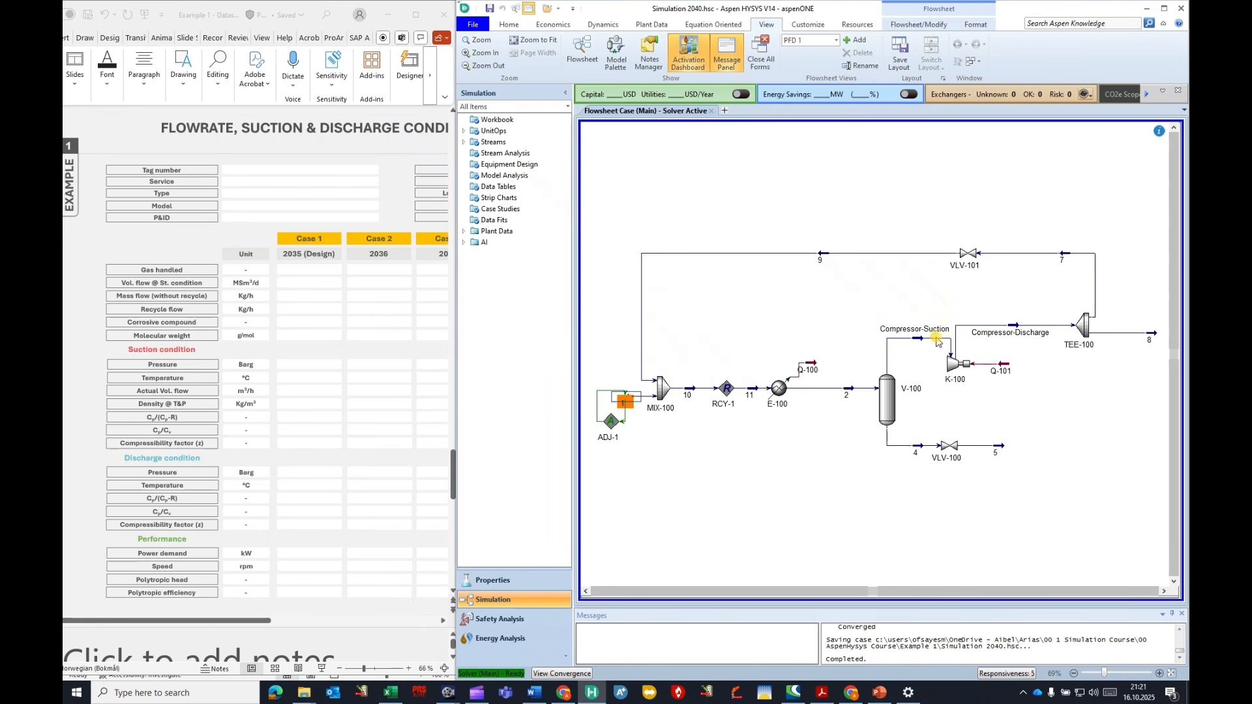
mouse_move(920, 341)
click(921, 340)
double_click(920, 341)
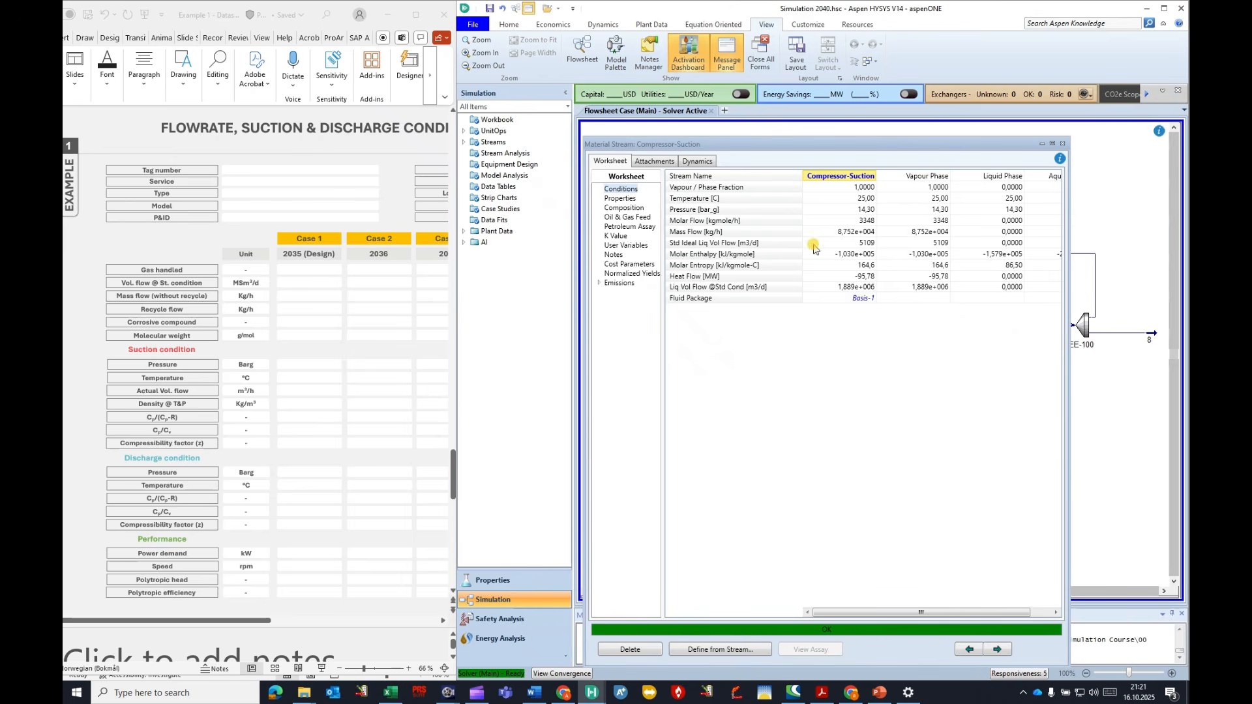
click(622, 198)
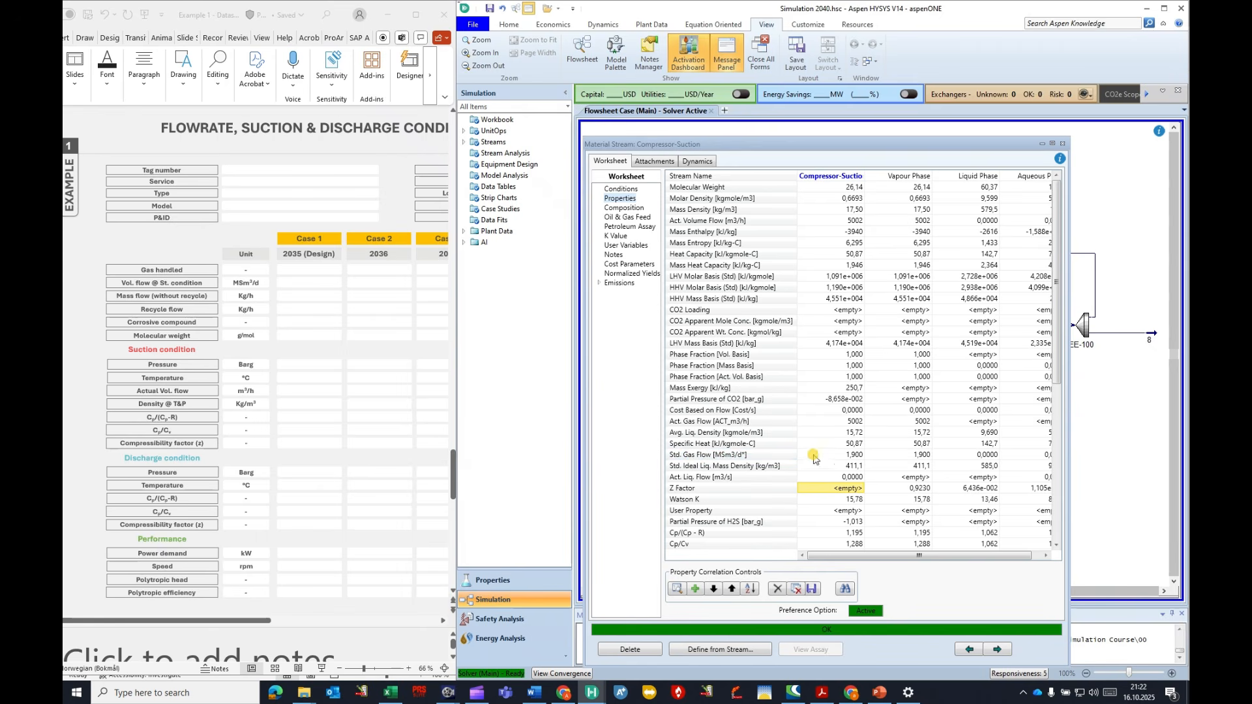
click(845, 455)
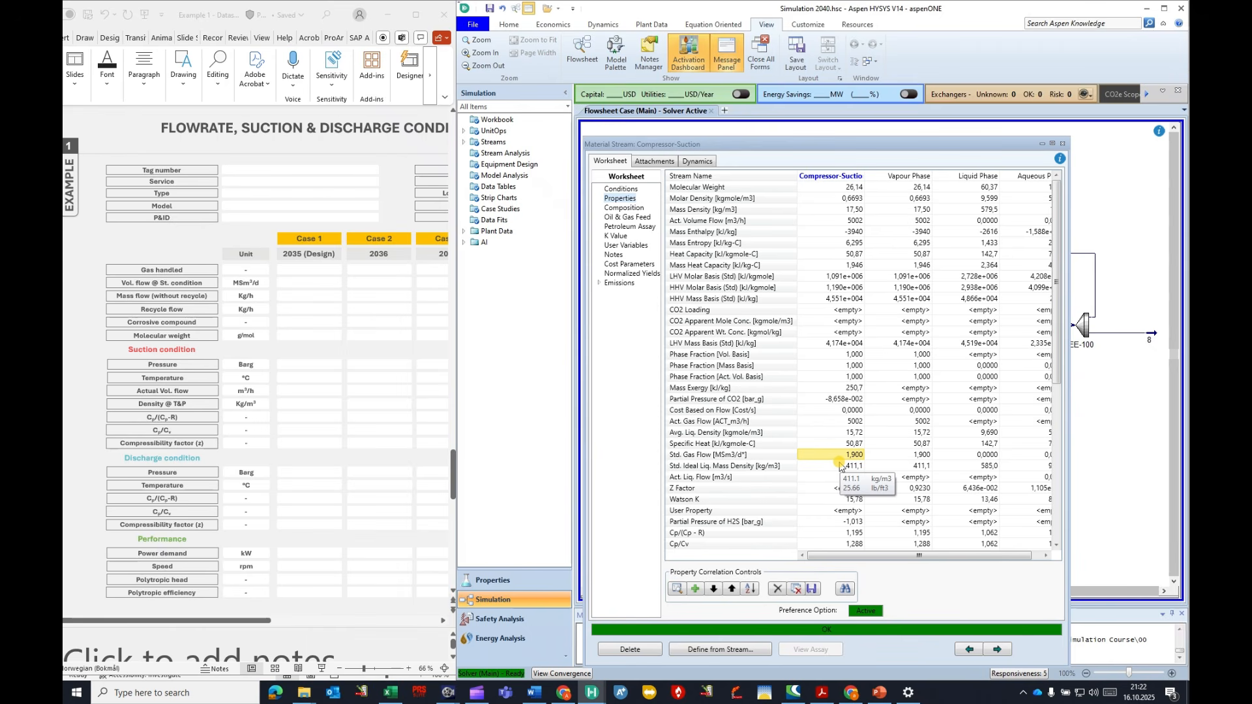
mouse_move(837, 458)
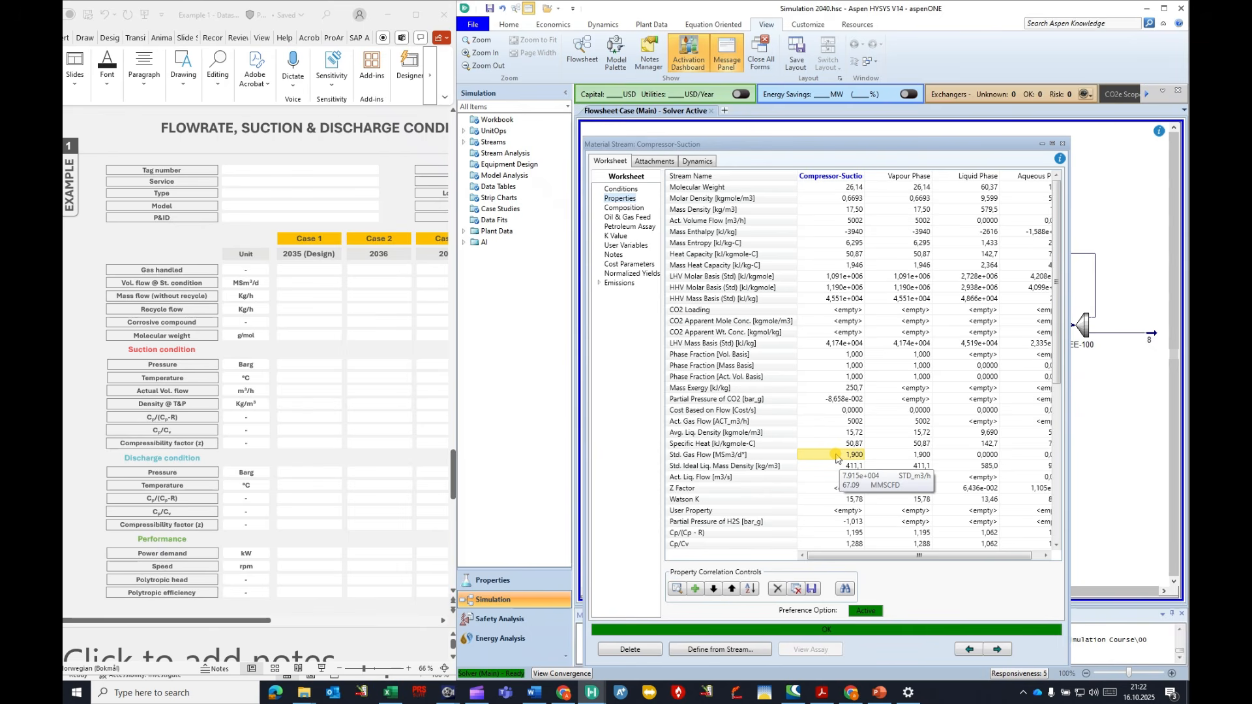
Step: Check the Compressor-Suction stream's mass flow, composition and molecular weight for the general rows of the datasheet
click(621, 189)
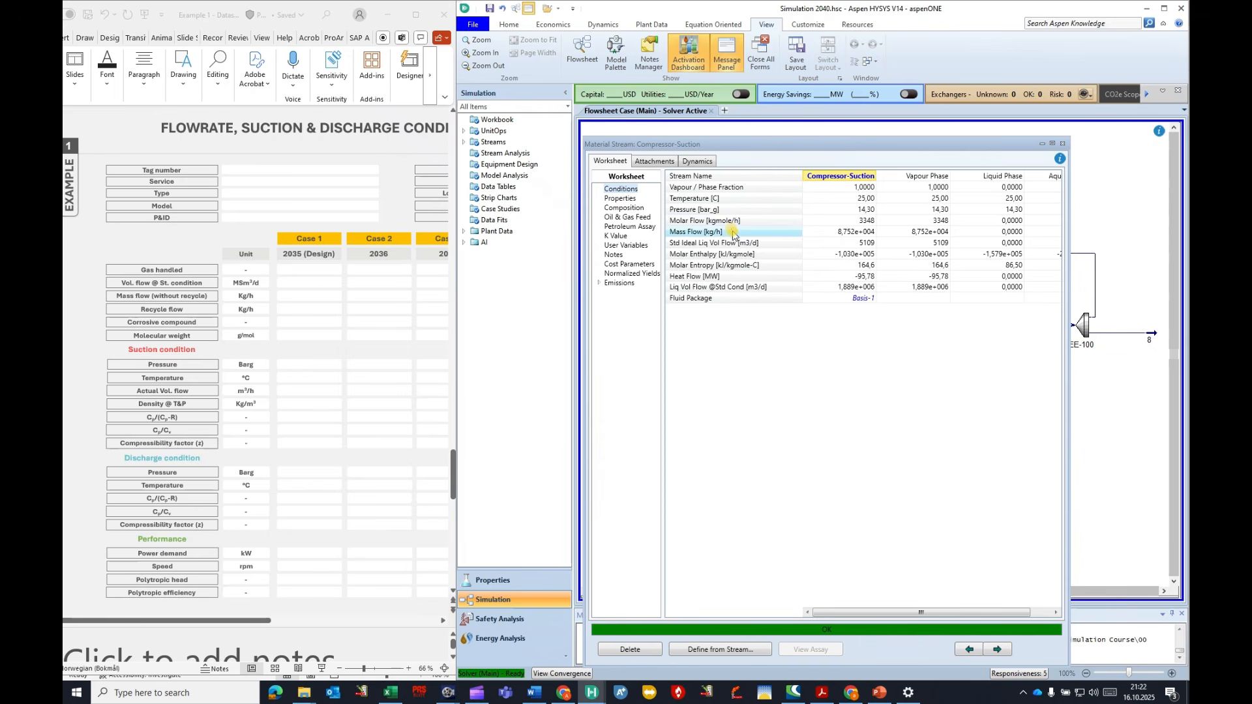
click(850, 232)
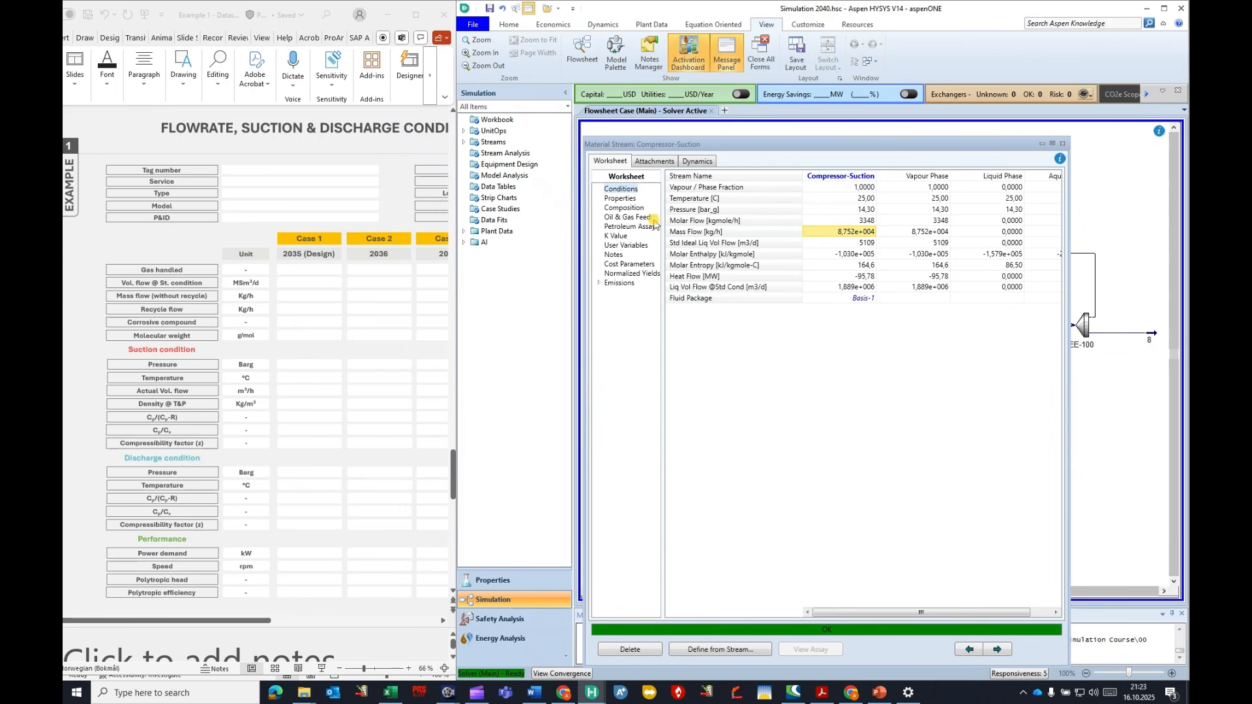
click(623, 208)
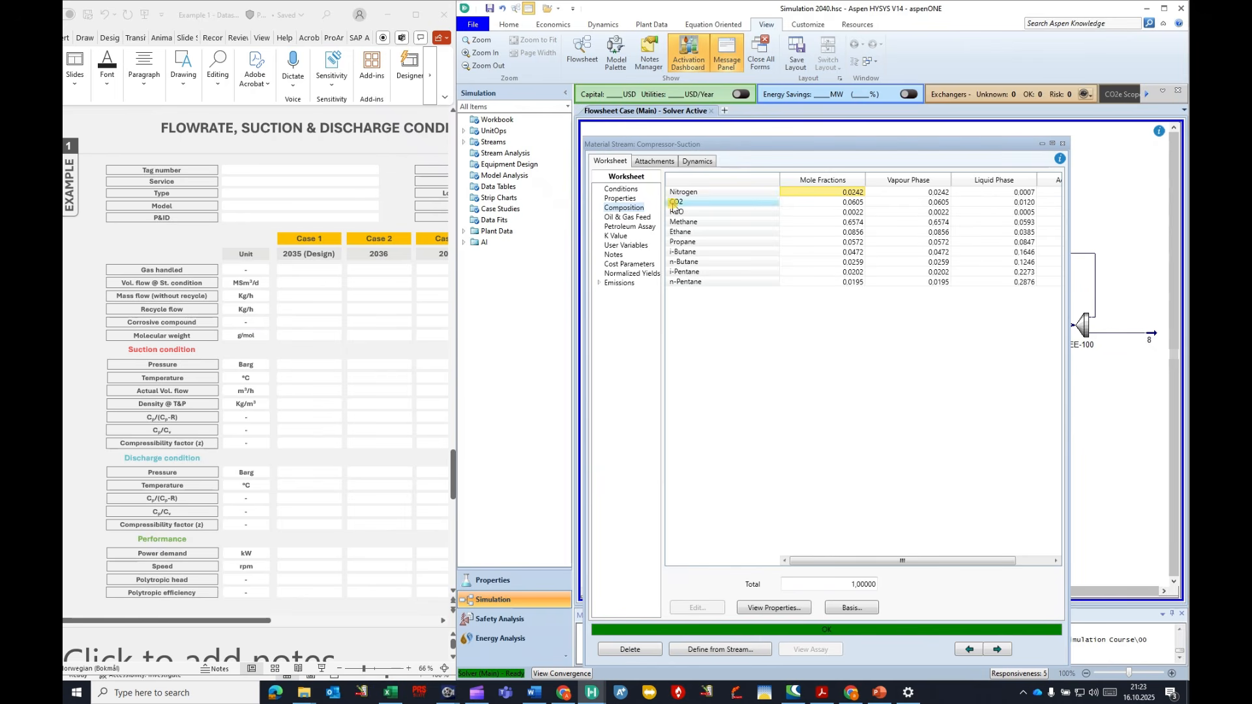
click(628, 199)
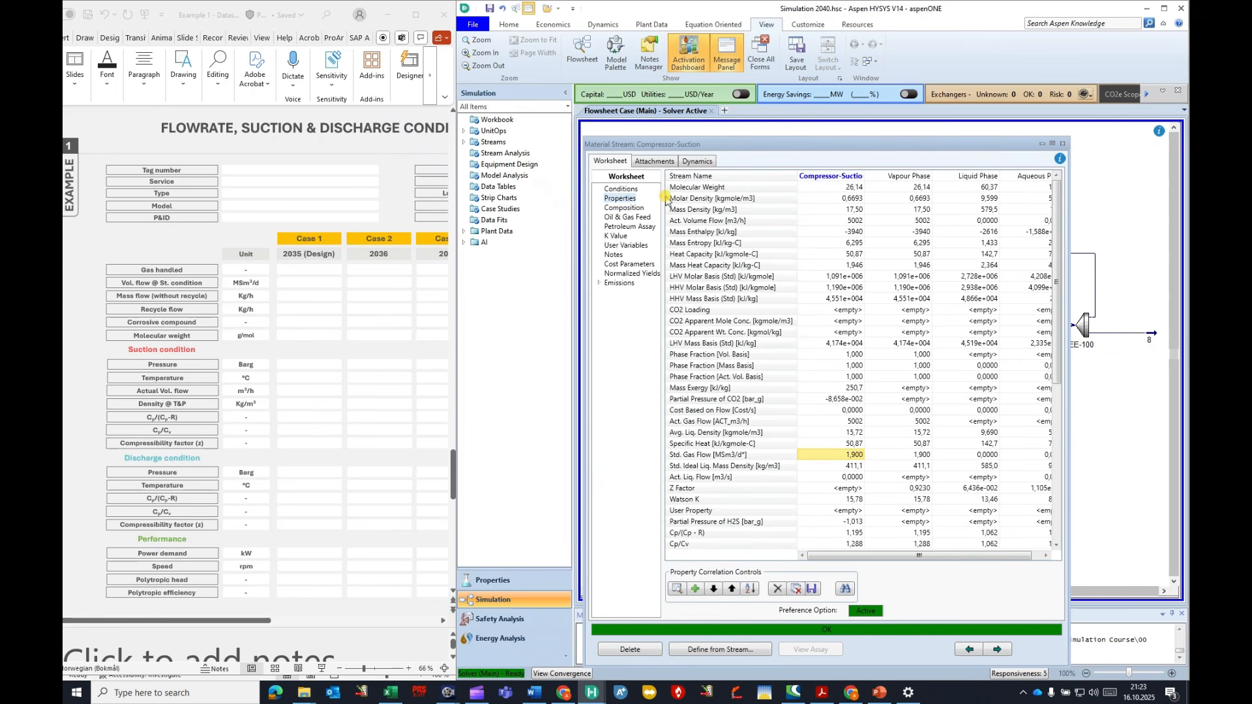
click(852, 187)
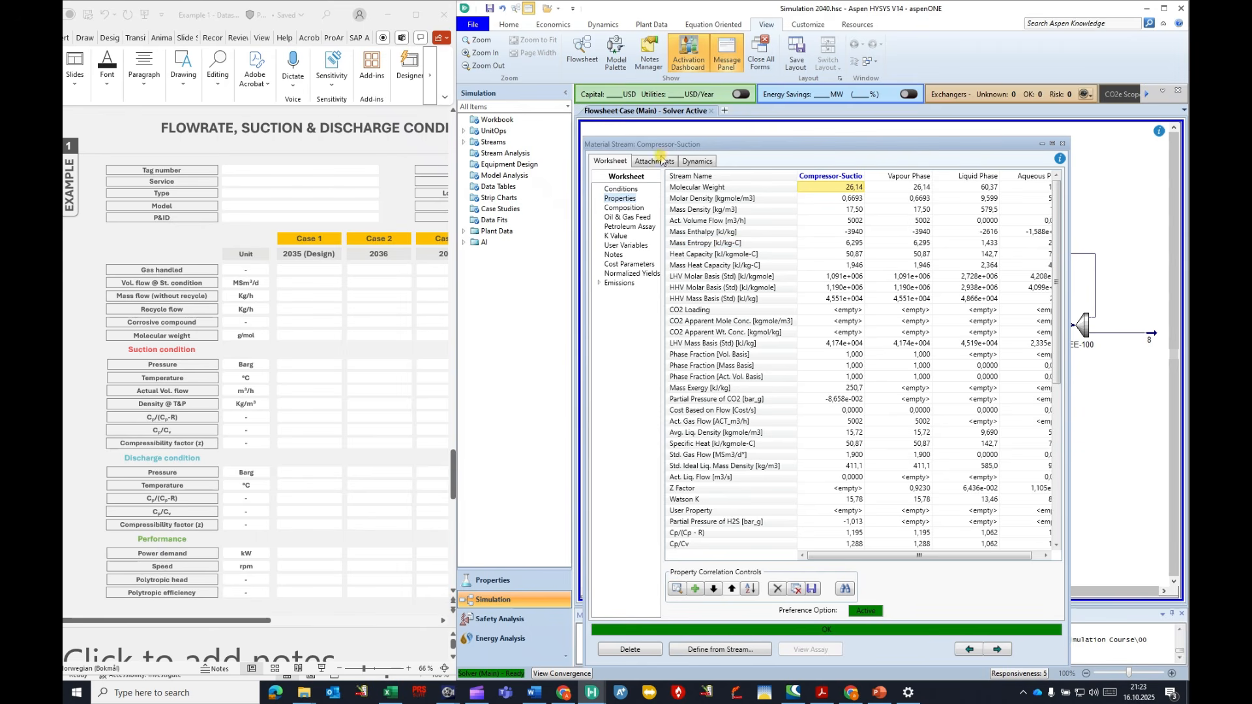
Step: Read the Compressor-Suction stream's temperature, pressure, actual volume flow and mass density for the suction condition rows
click(623, 189)
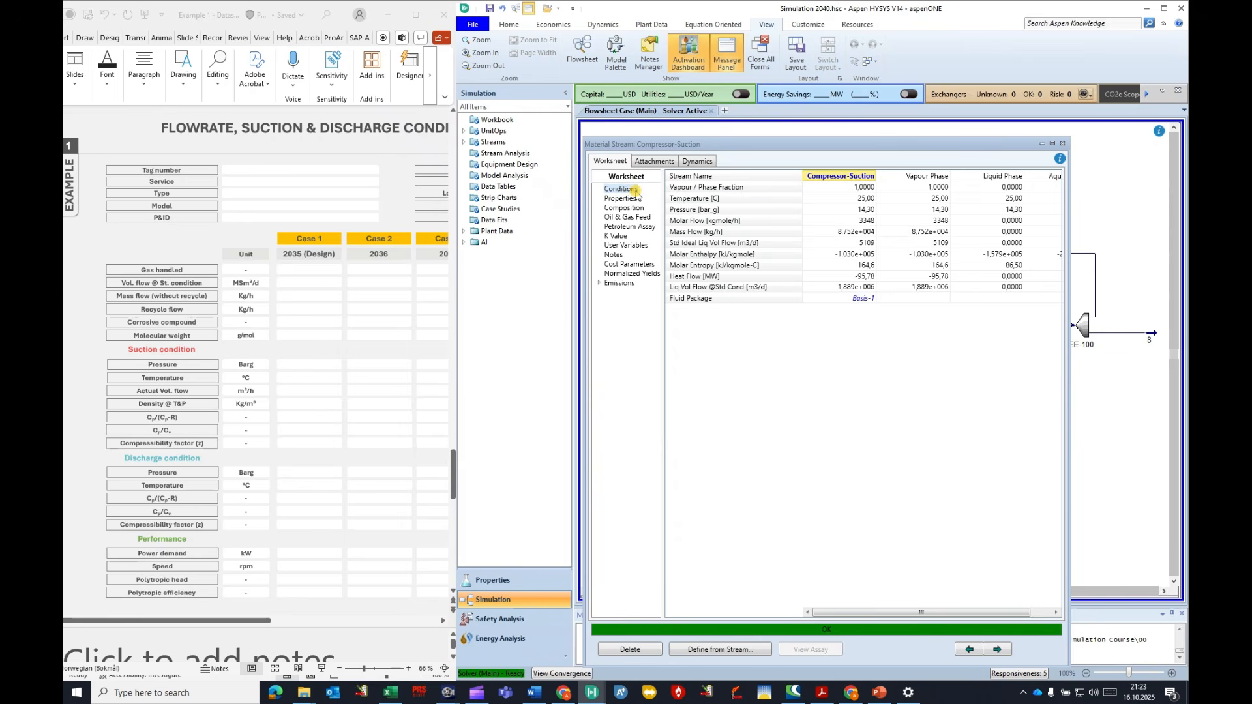
mouse_move(852, 205)
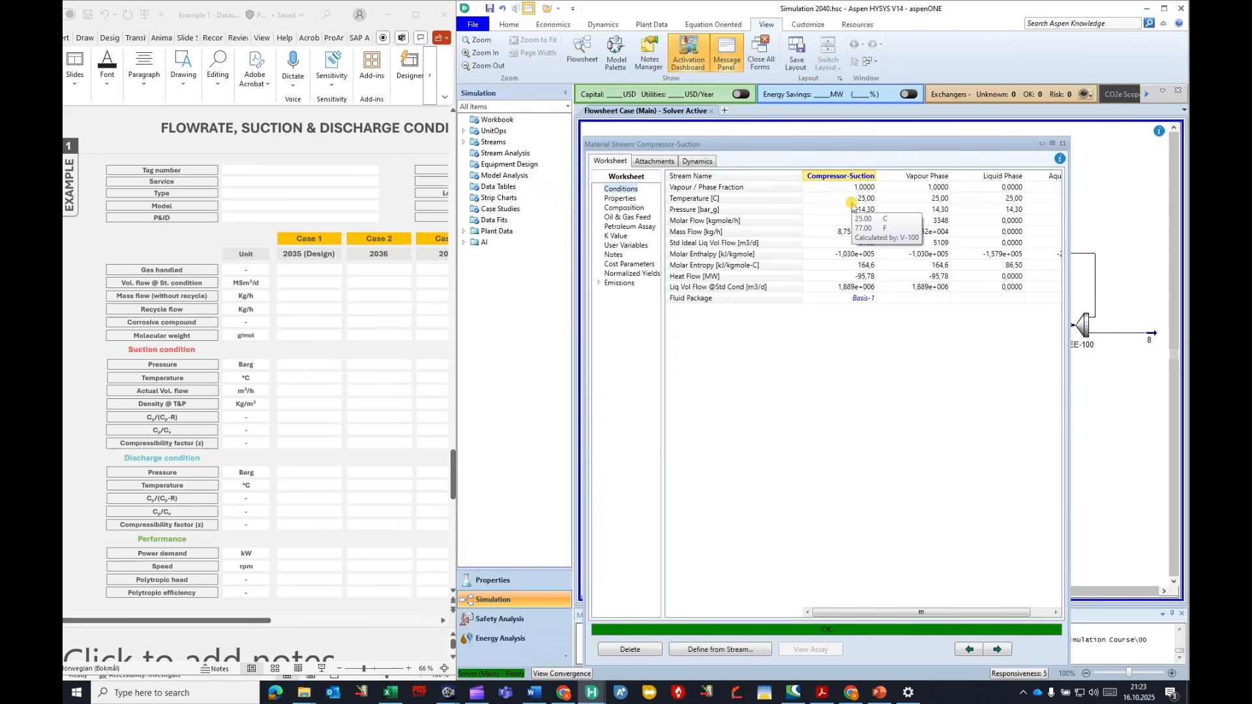
drag(851, 203, 846, 213)
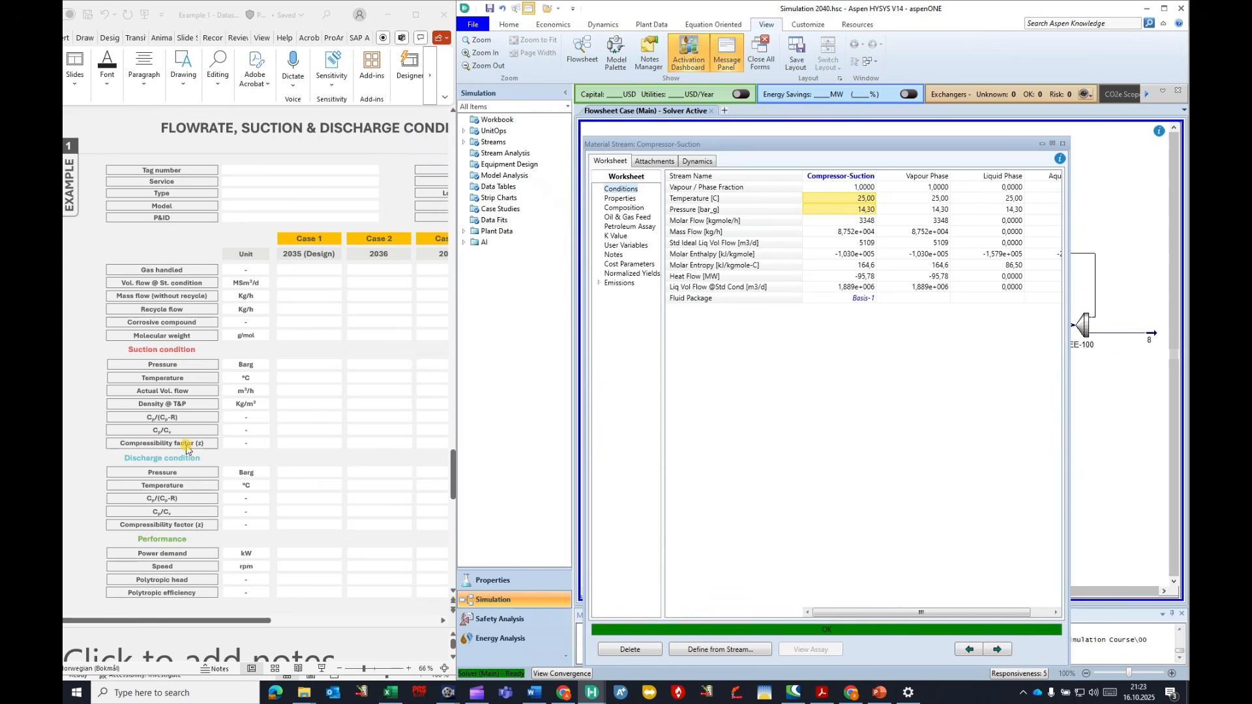
click(619, 198)
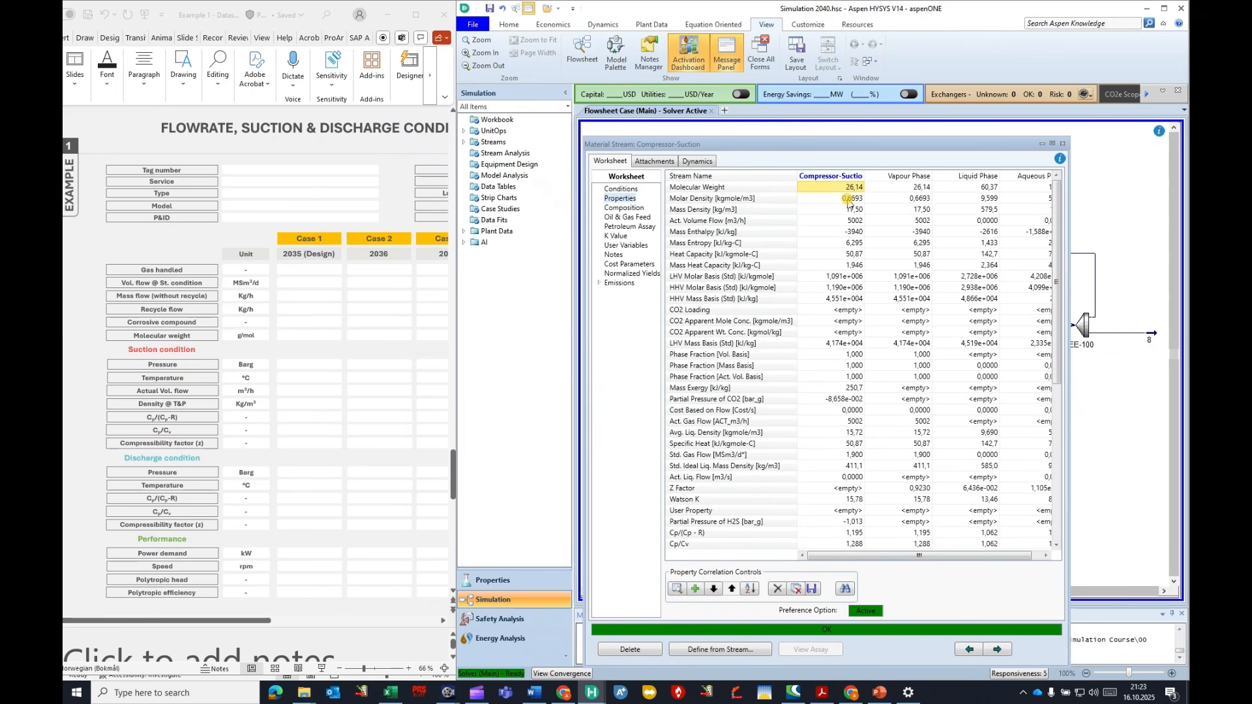
click(834, 225)
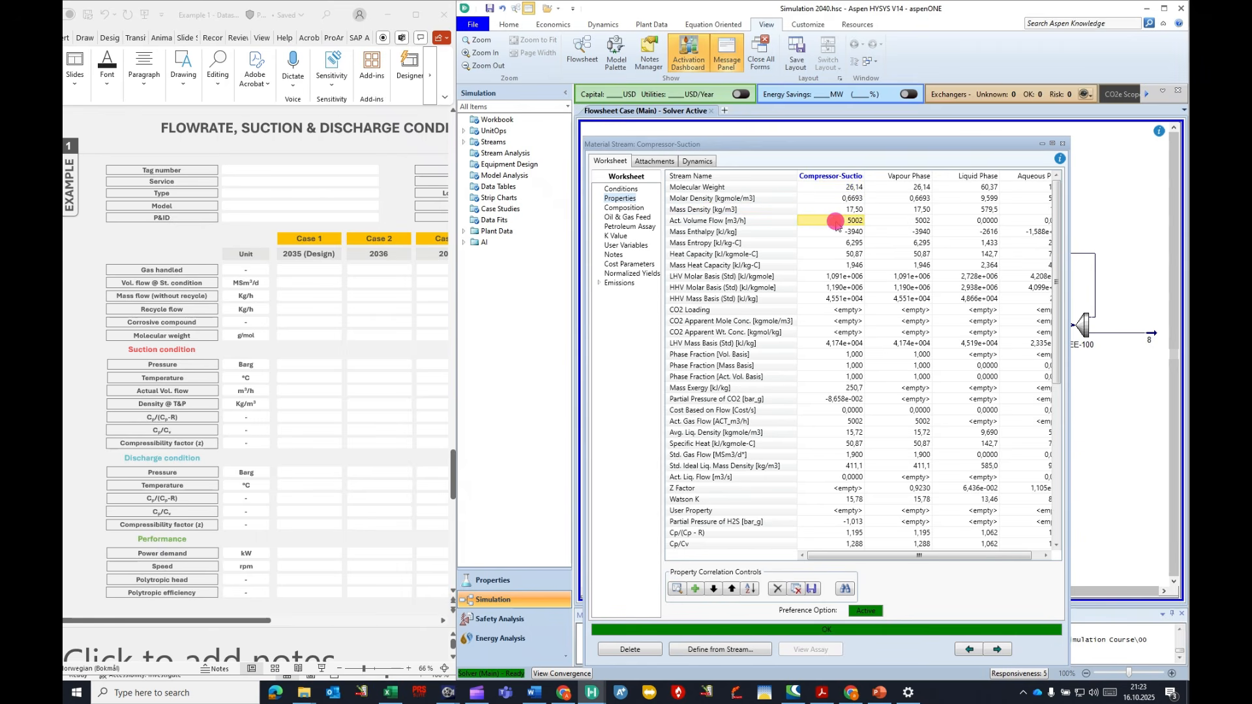
click(833, 212)
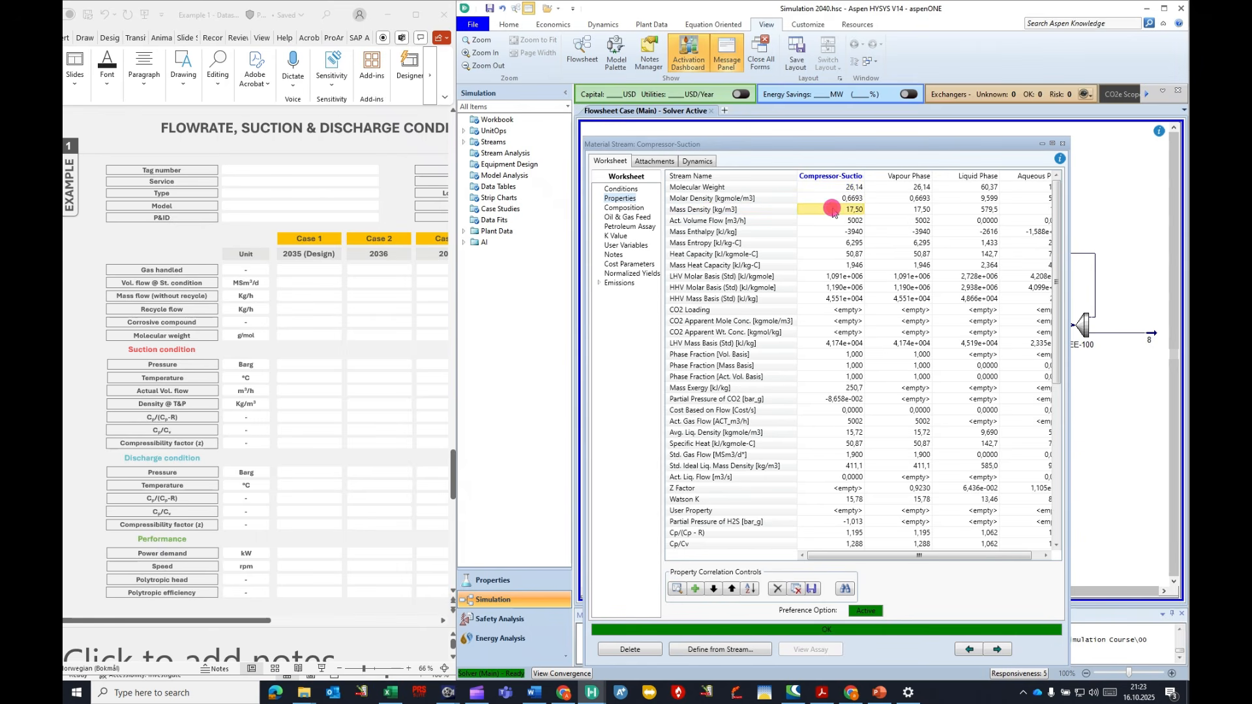
Step: Read the suction stream's Cp/(Cp-R), Cp/Cv and vapour-phase Z factor, and close the stream window
mouse_move(840, 391)
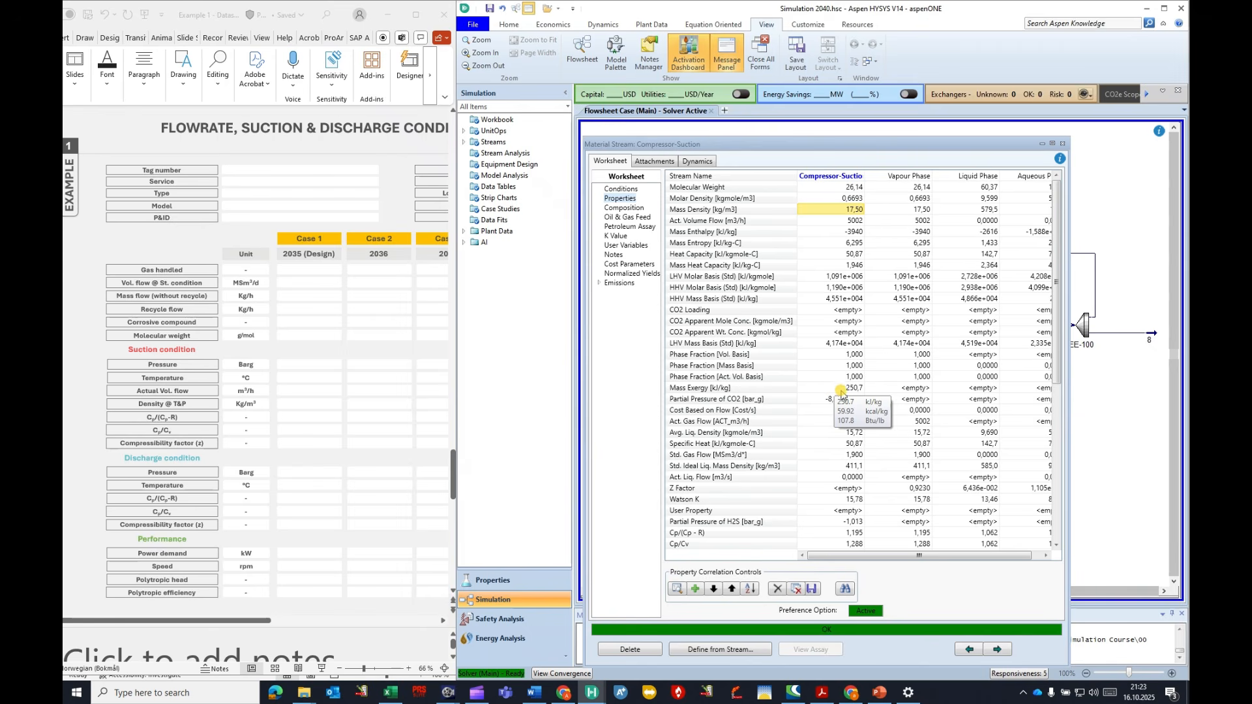
click(846, 533)
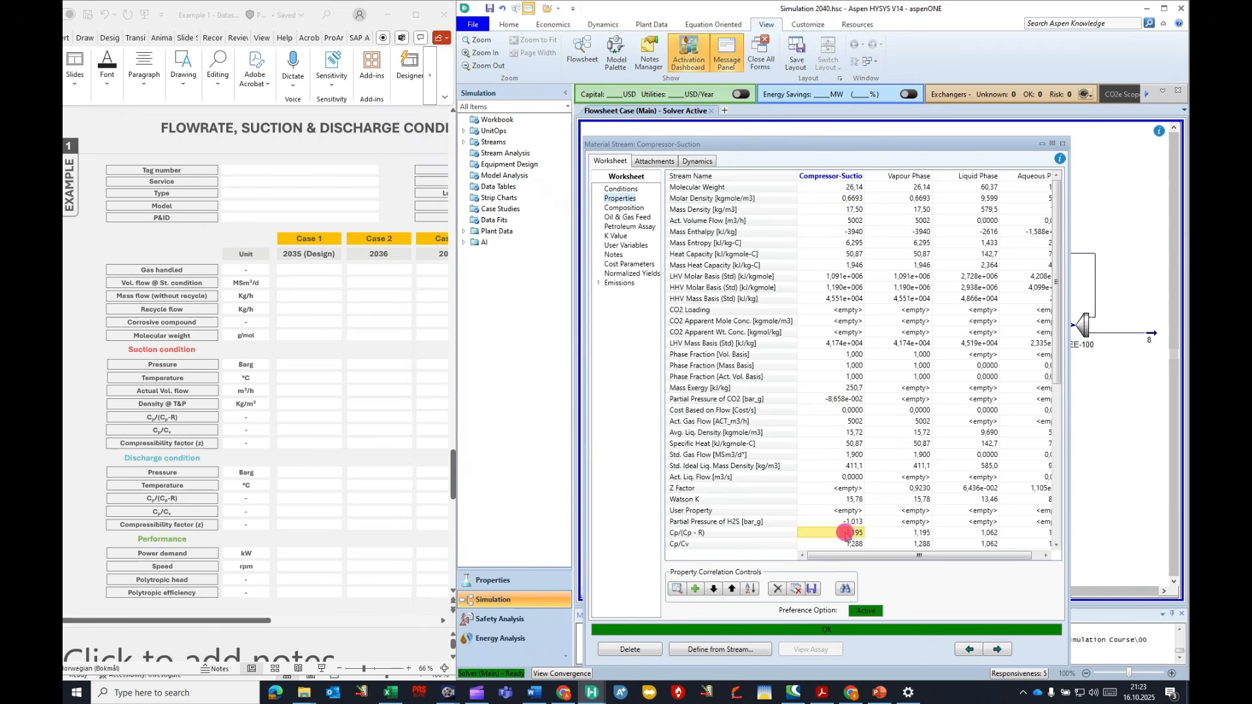
drag(847, 533, 846, 546)
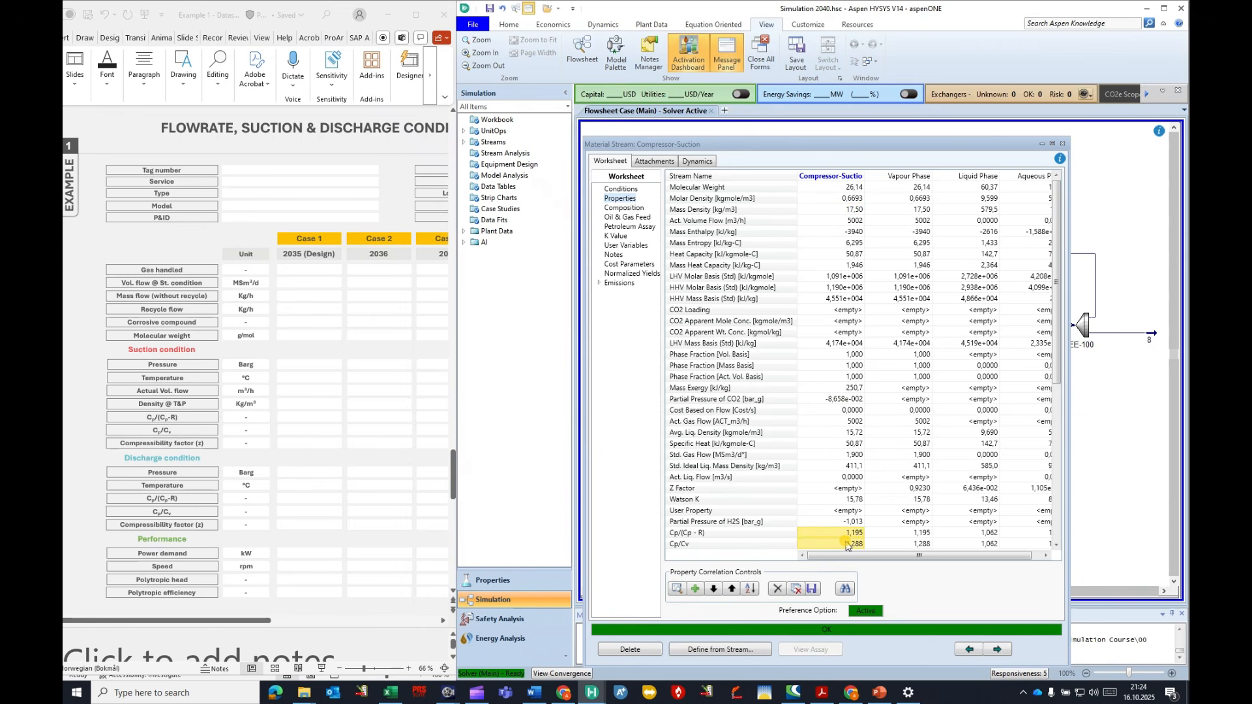
click(844, 491)
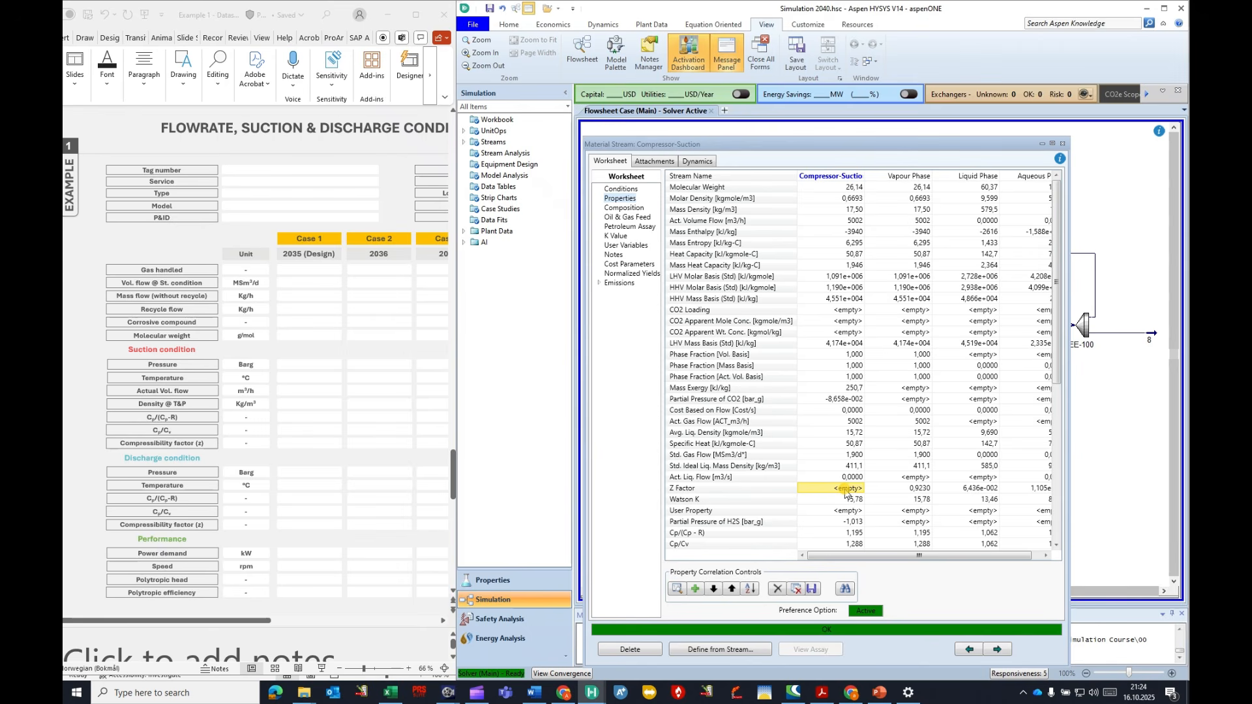
mouse_move(892, 455)
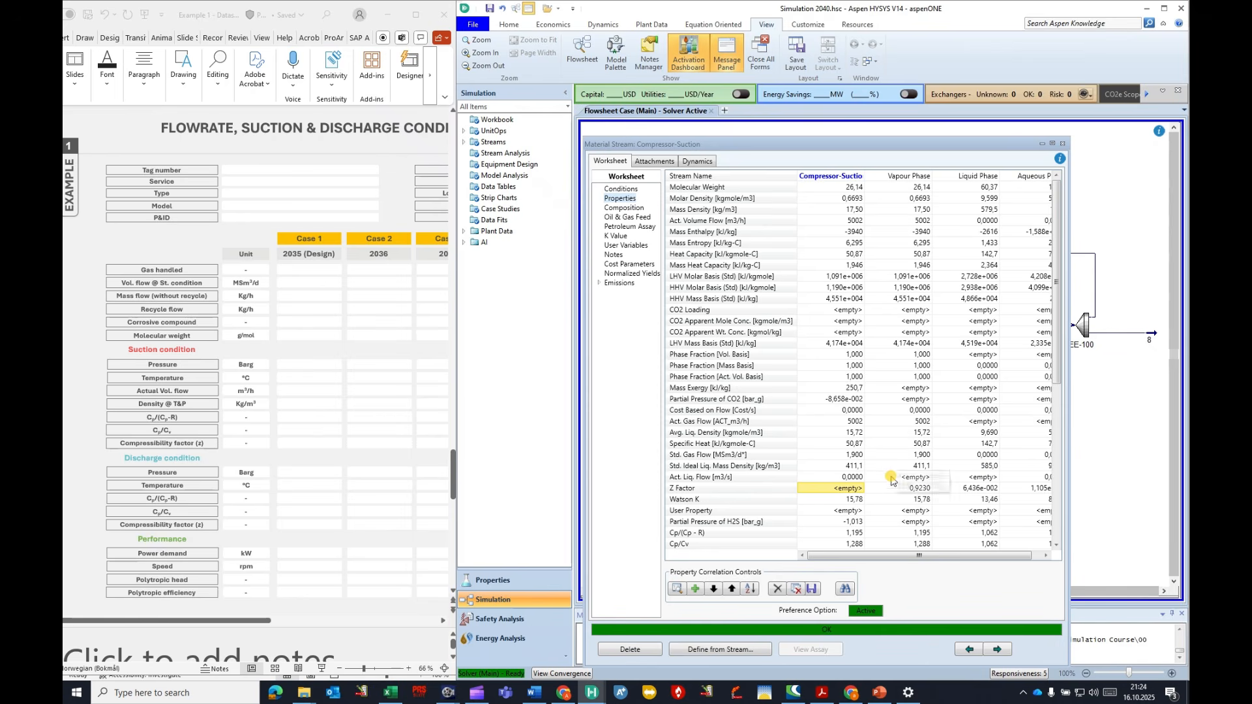
click(915, 490)
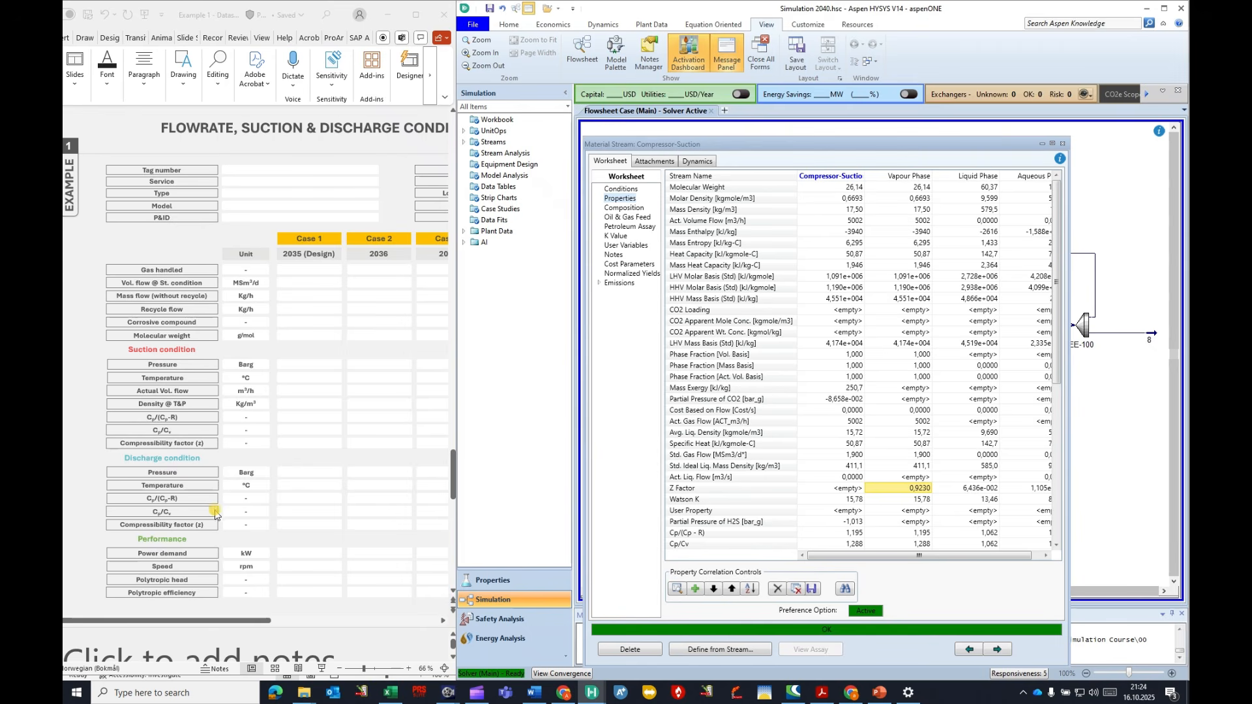
click(1062, 144)
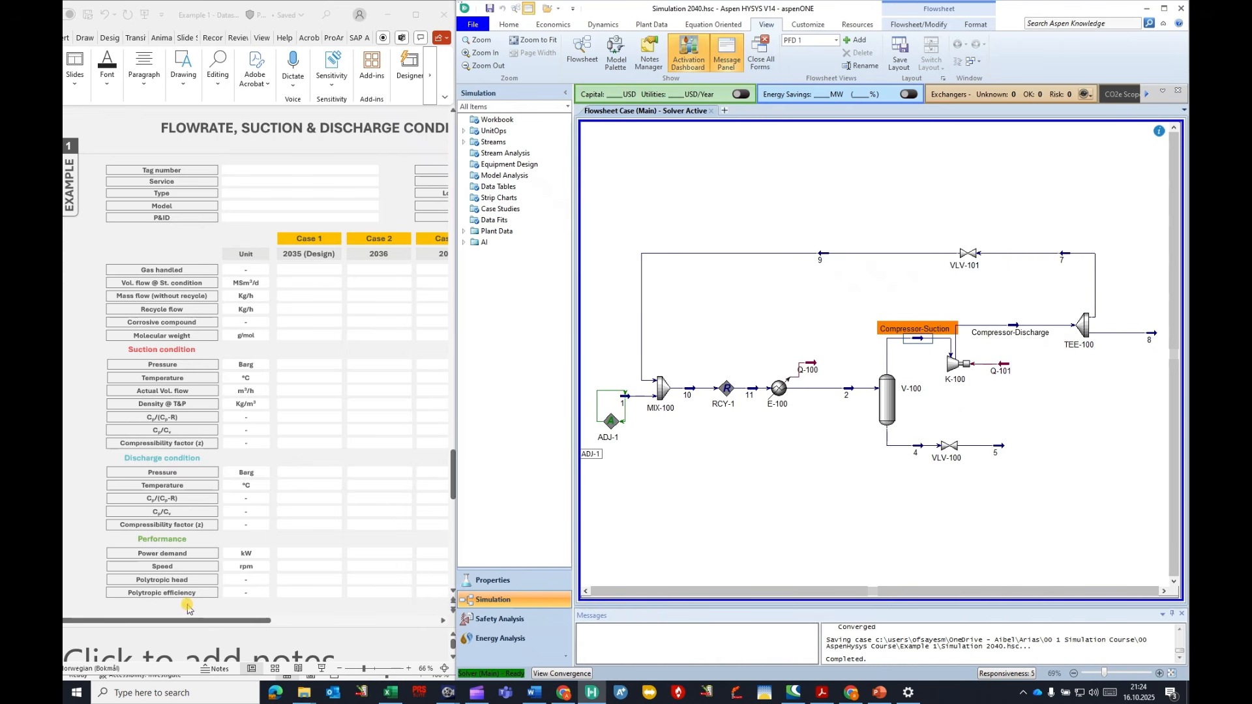
Step: Examine compressor K-100's performance results, rating curves page and design parameters for the datasheet's performance rows, and close its window
double_click(951, 363)
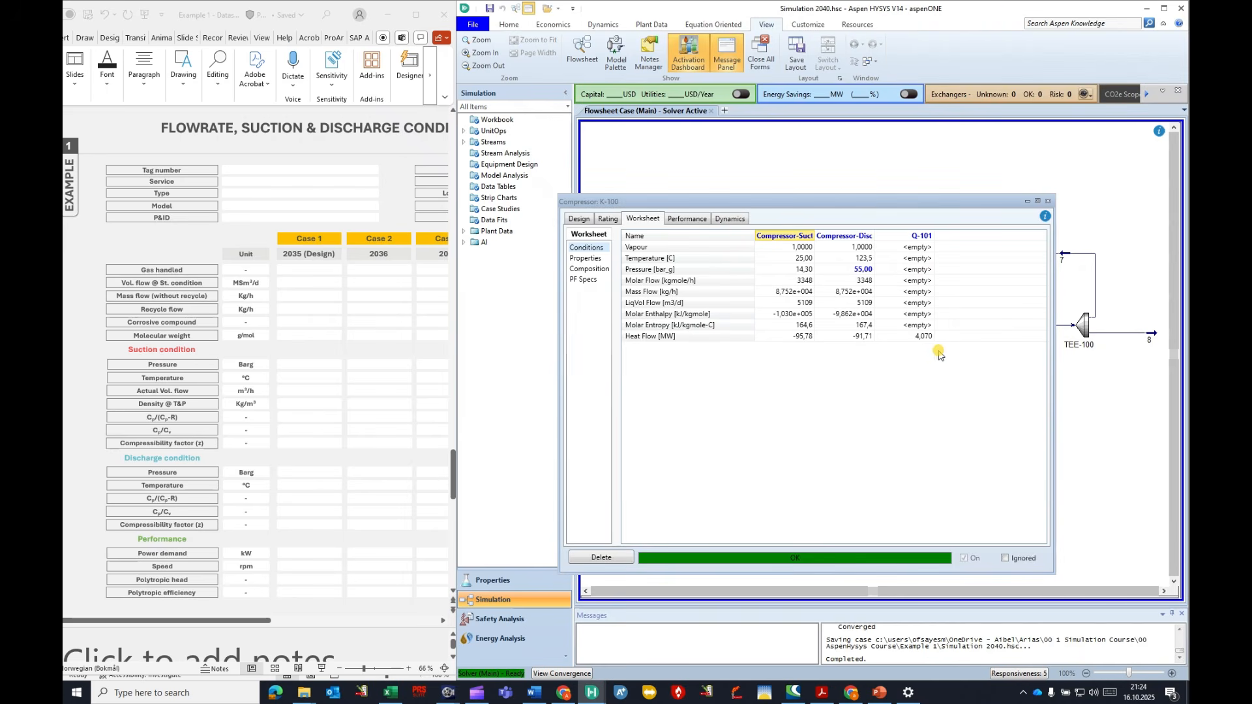
drag(844, 203, 860, 197)
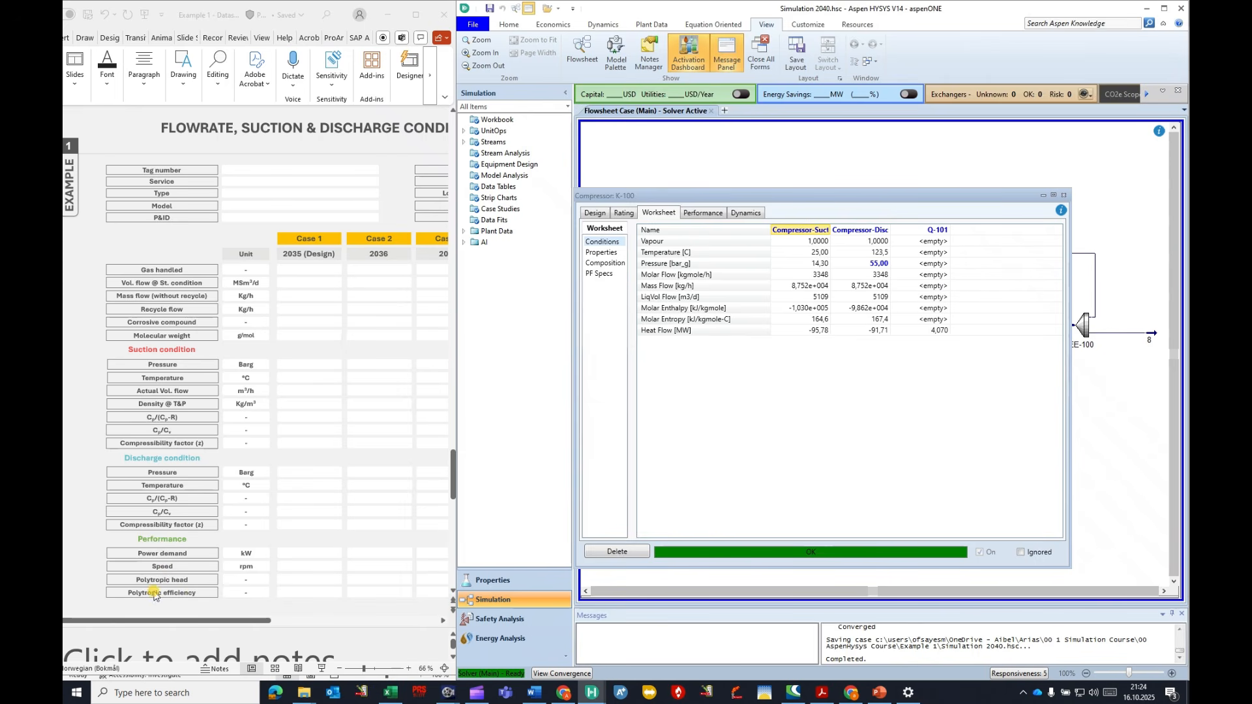
click(709, 214)
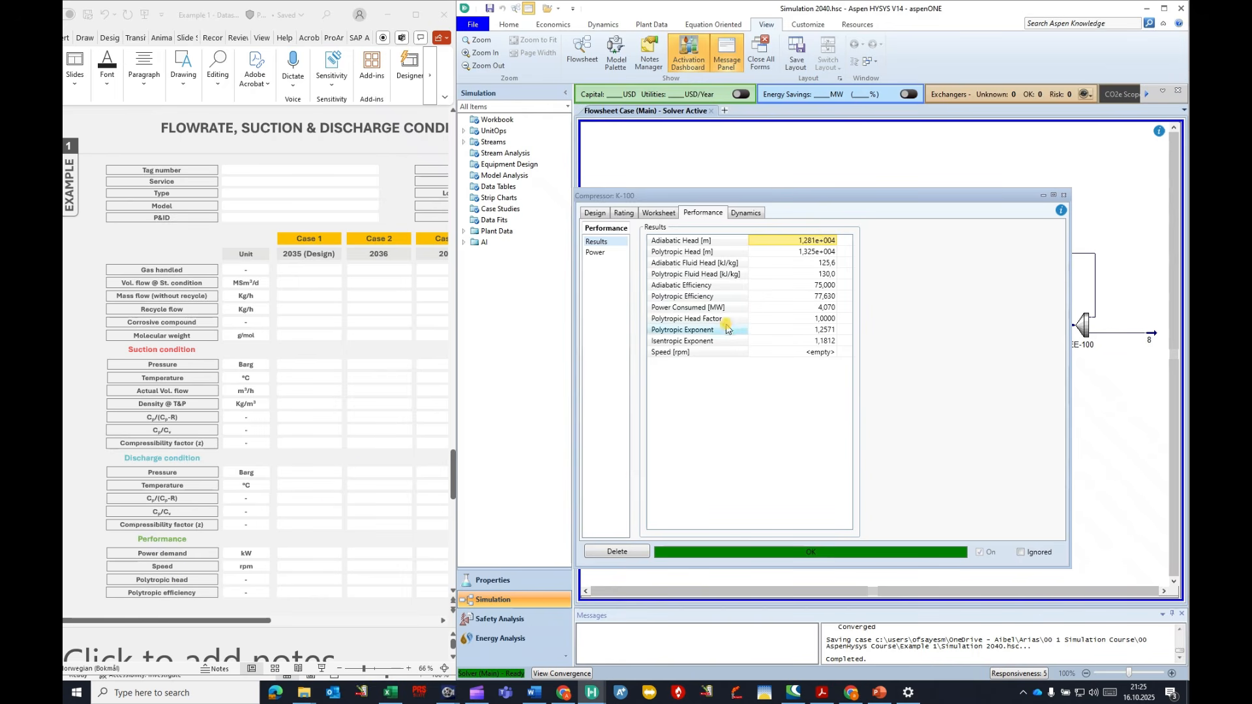
drag(727, 190, 781, 172)
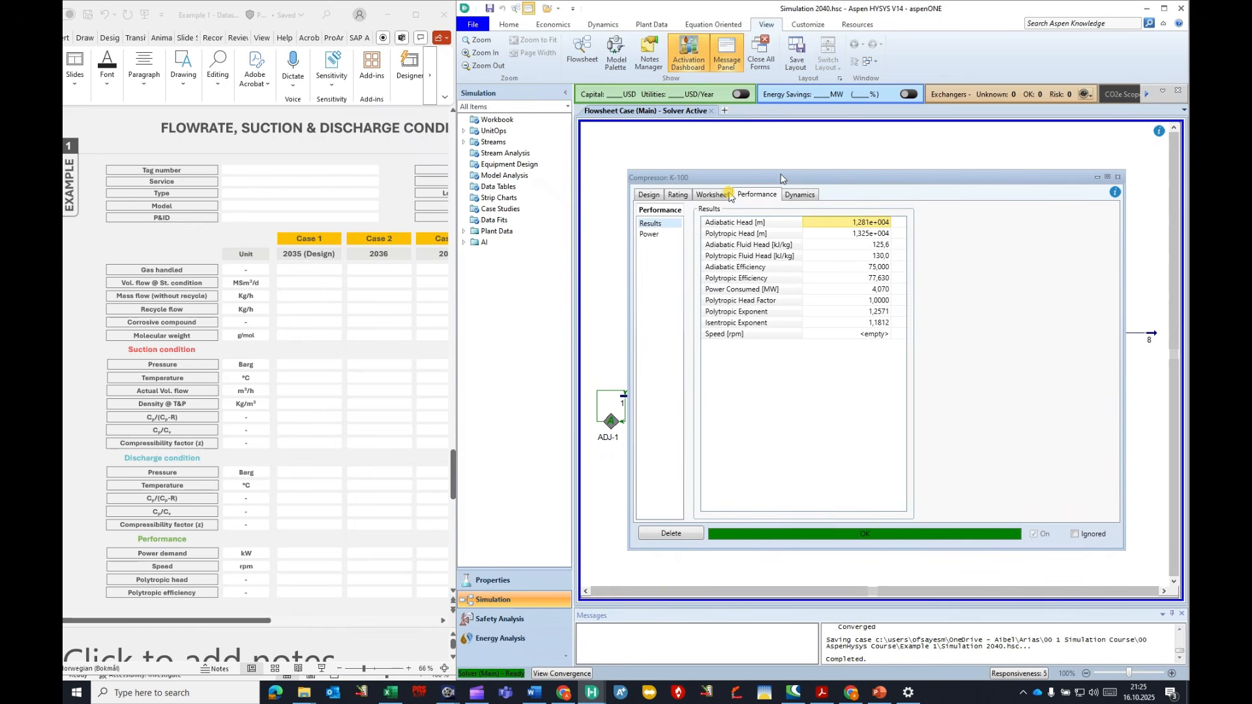
click(678, 195)
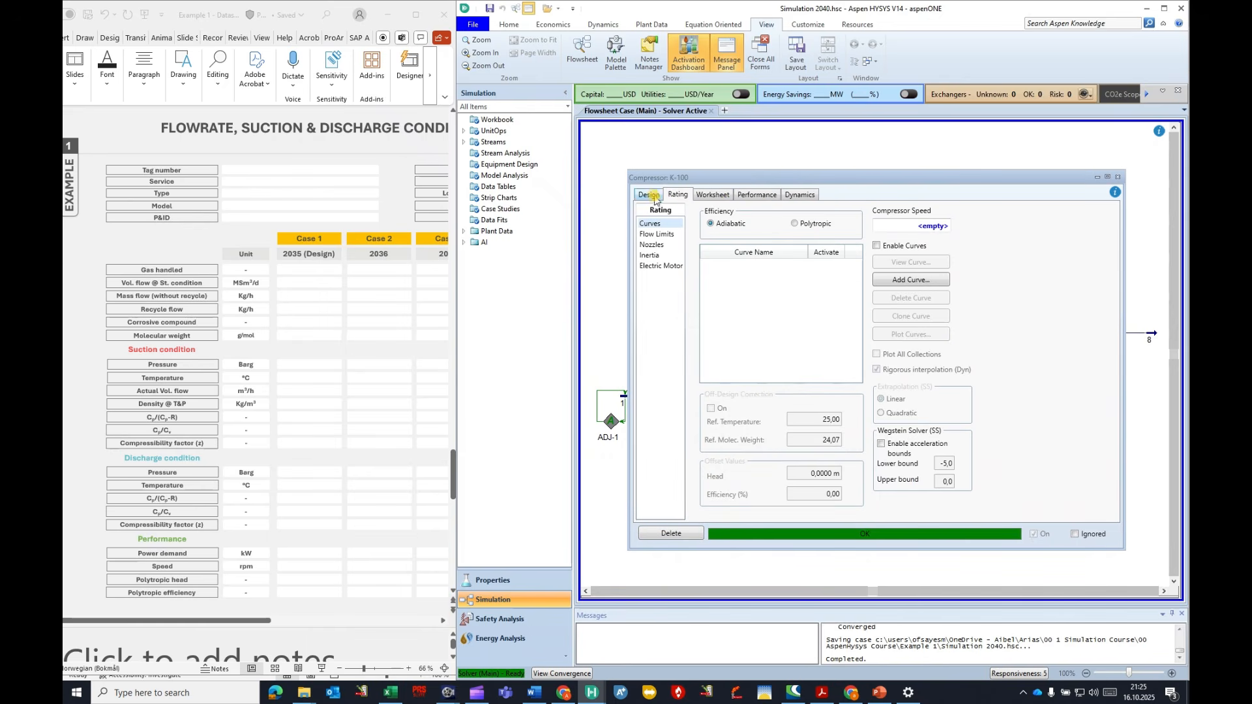
click(649, 195)
click(653, 235)
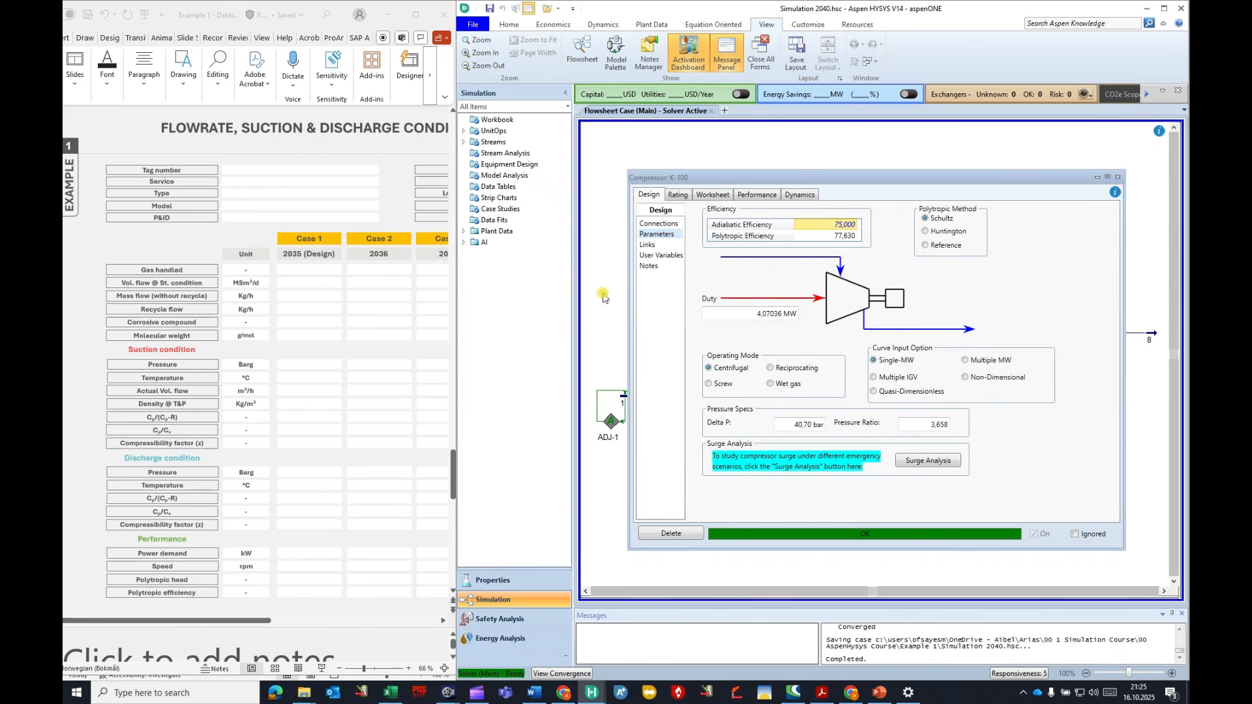
click(1118, 176)
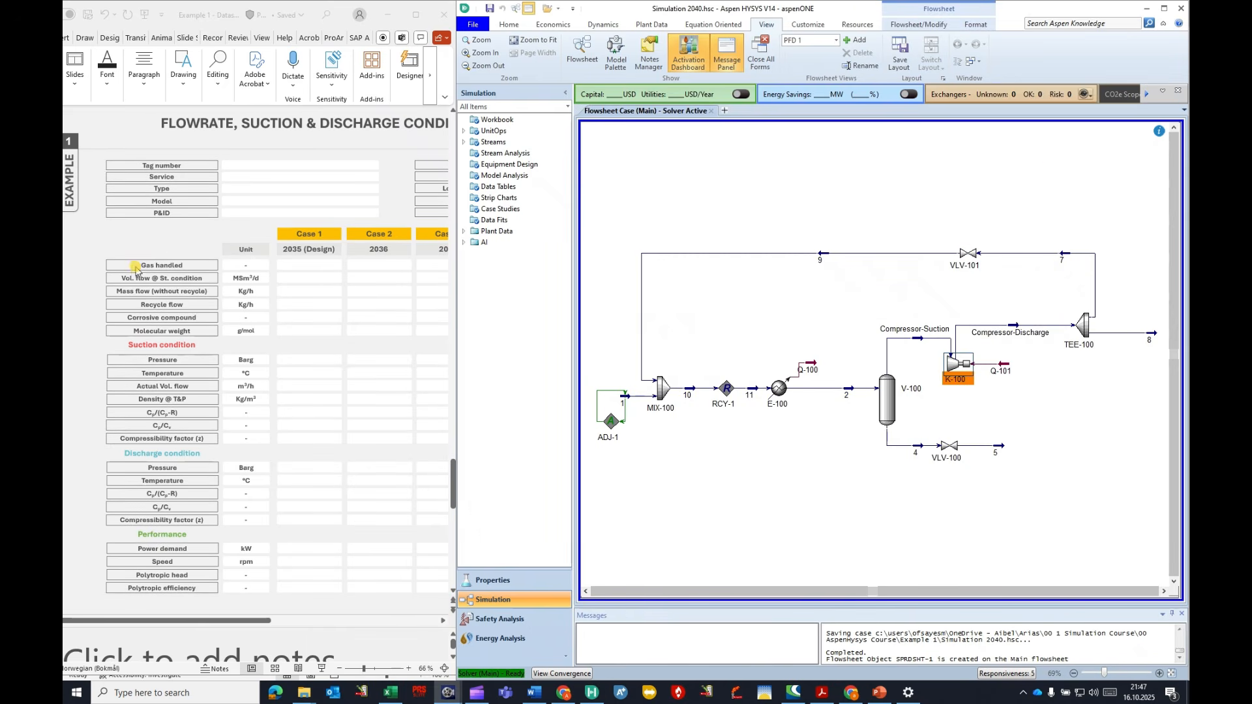
Step: Bring up the datasheet's composition slide and check the Compressor-Suction stream's mole fractions against its component rows
click(160, 239)
scroll(163, 246, down, 3)
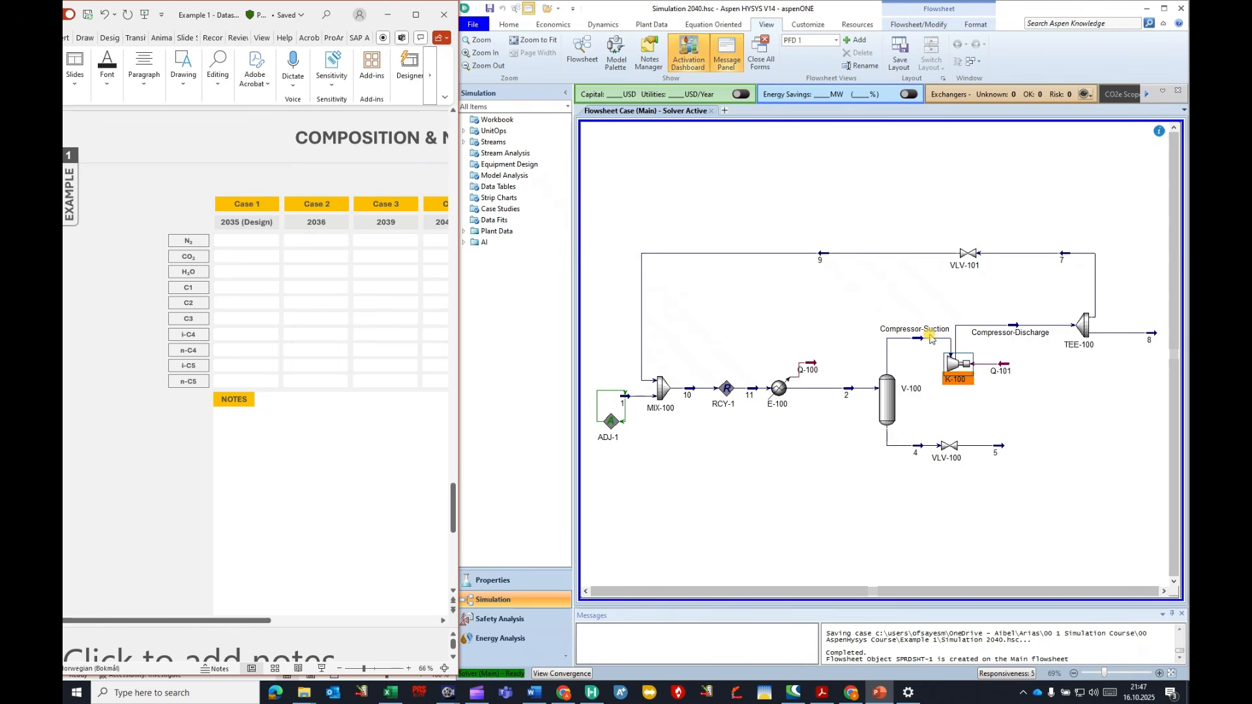
double_click(919, 339)
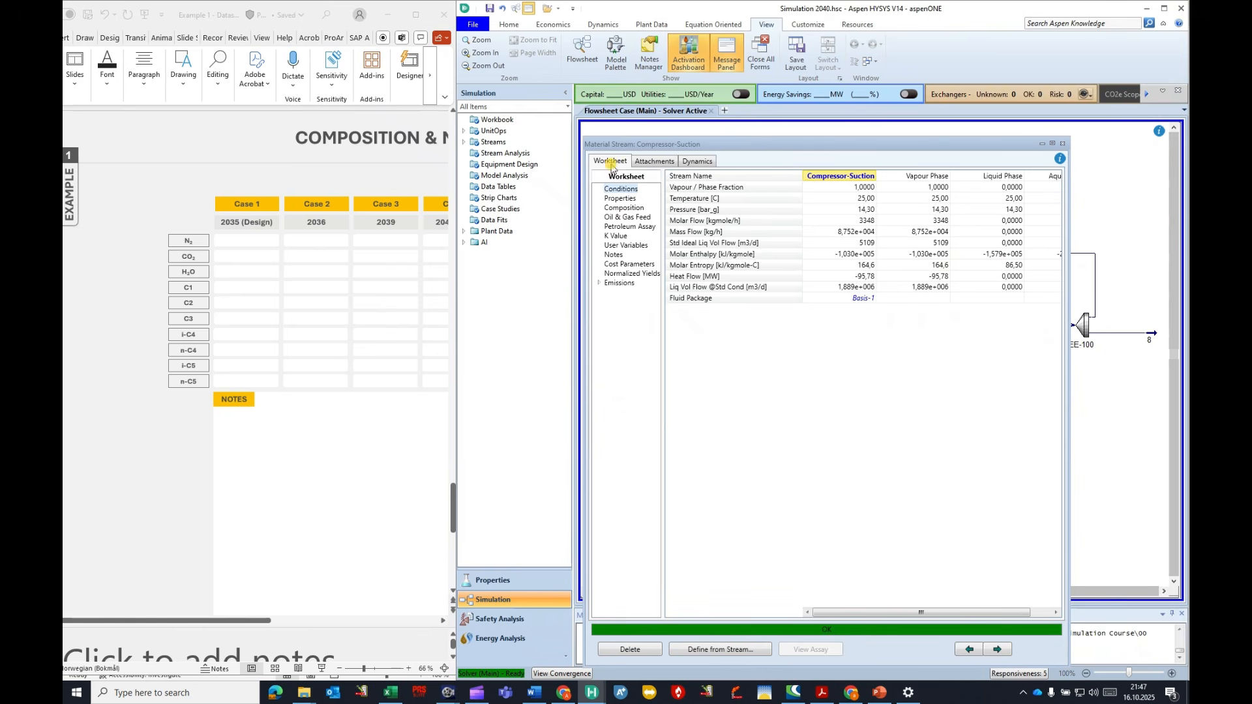
click(624, 208)
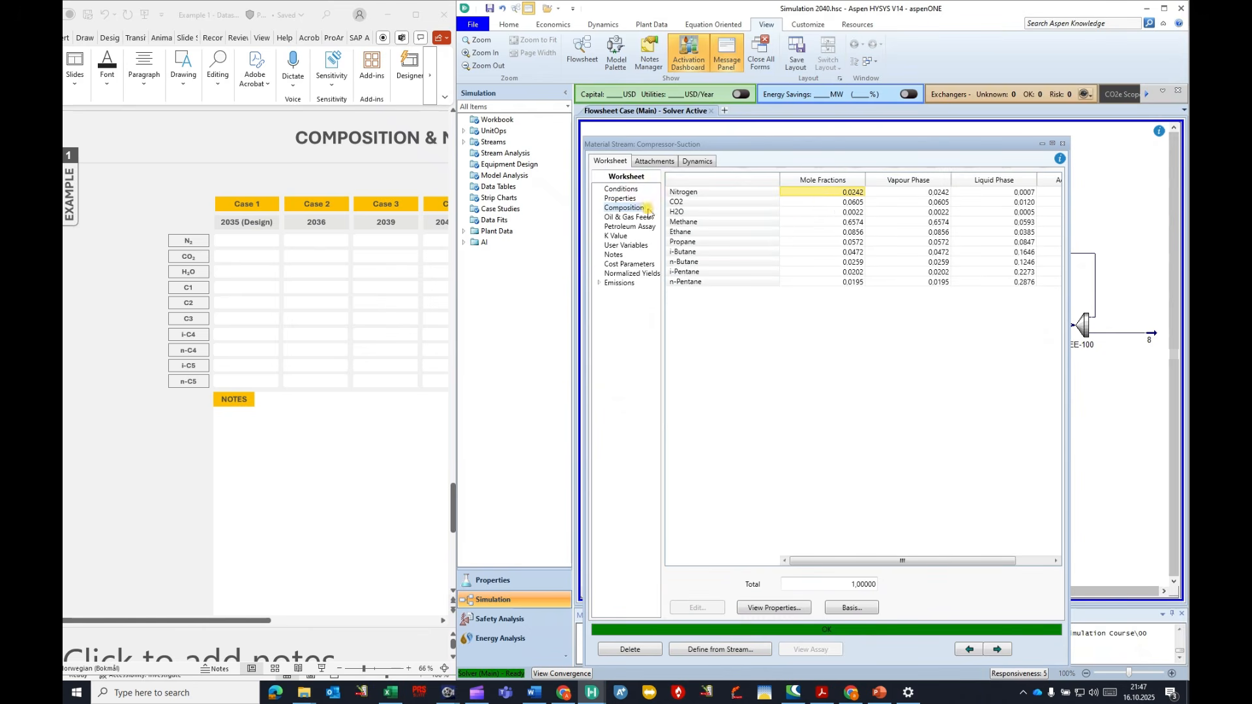
click(1062, 144)
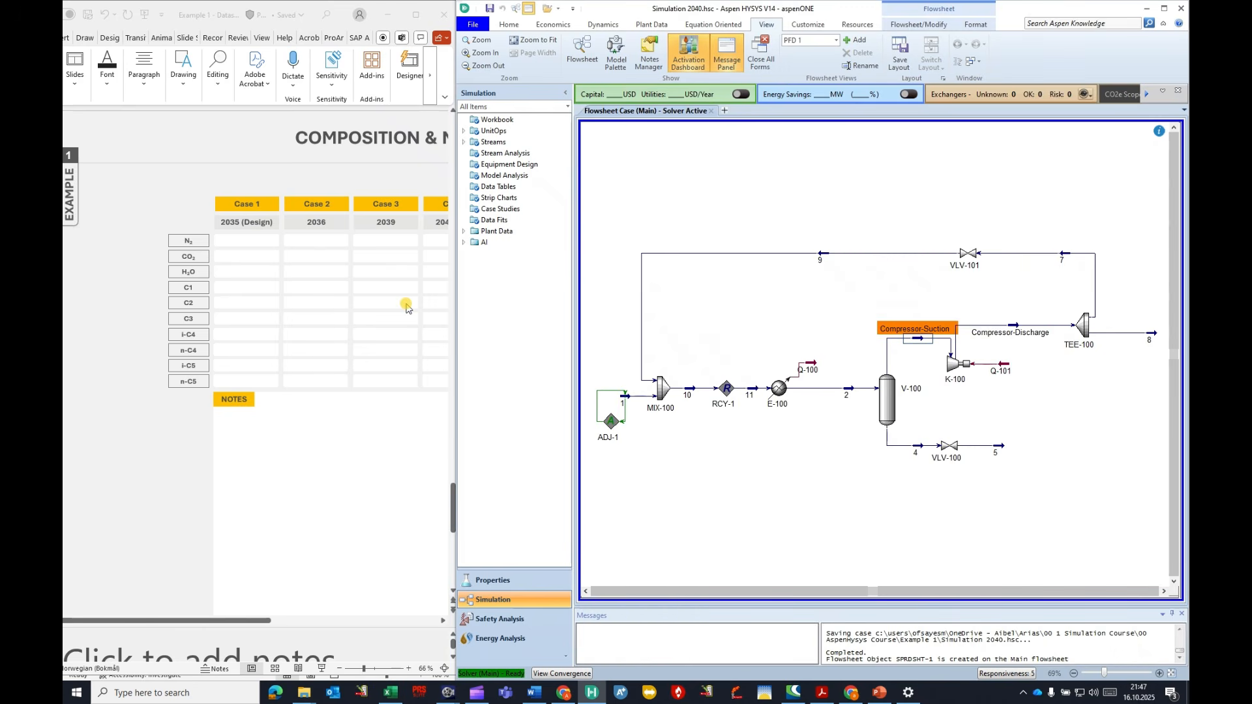
click(695, 225)
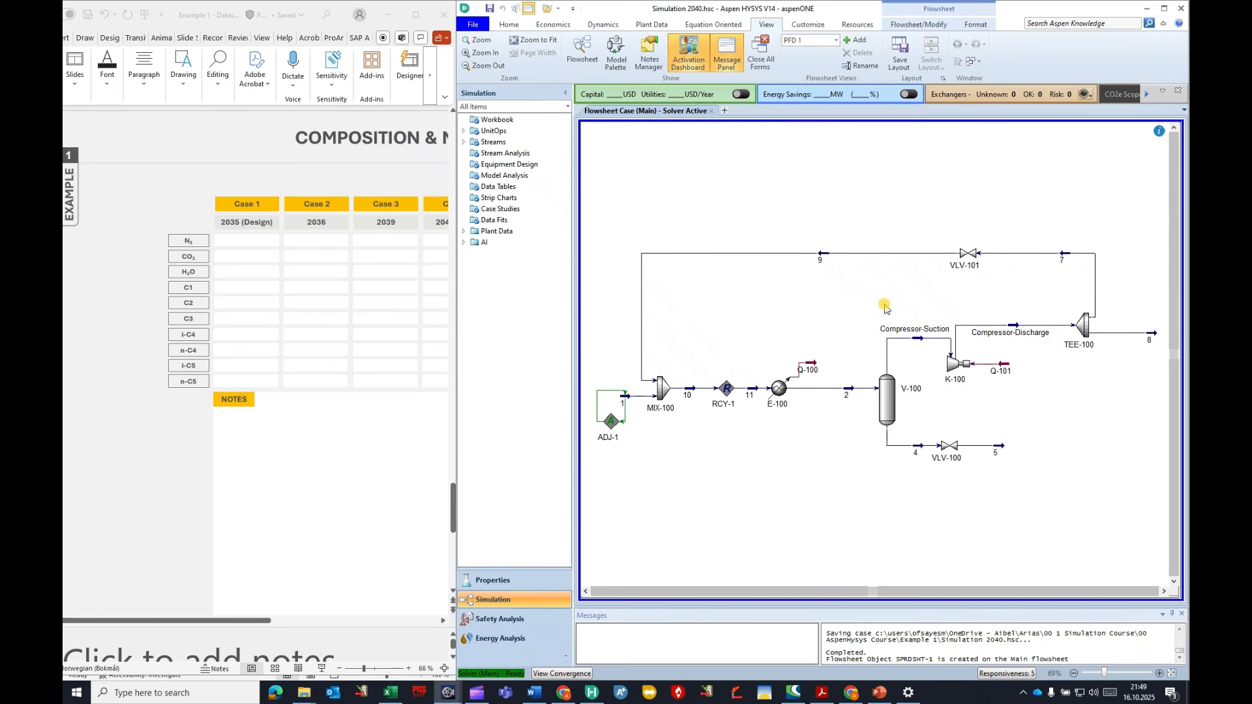